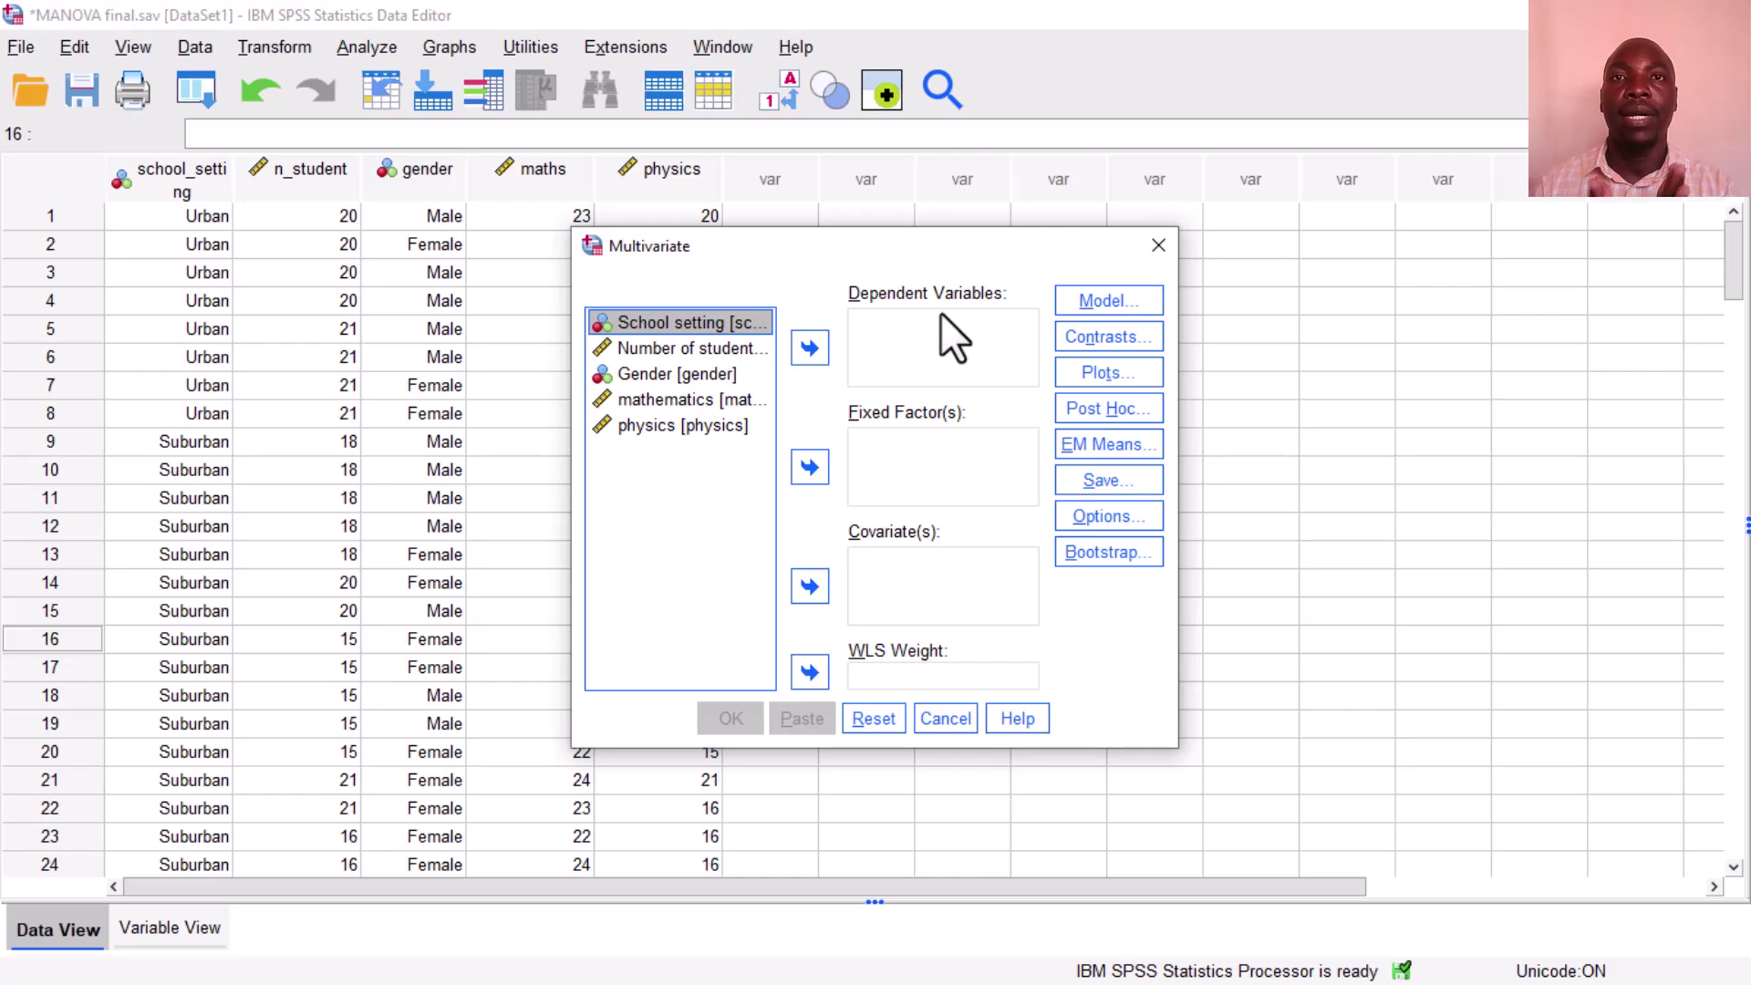
Step: Assign mathematics and physics as the dependent variables and School setting as the fixed factor of the multivariate analysis
{"action": "left_click", "coordinate": [677, 398]}
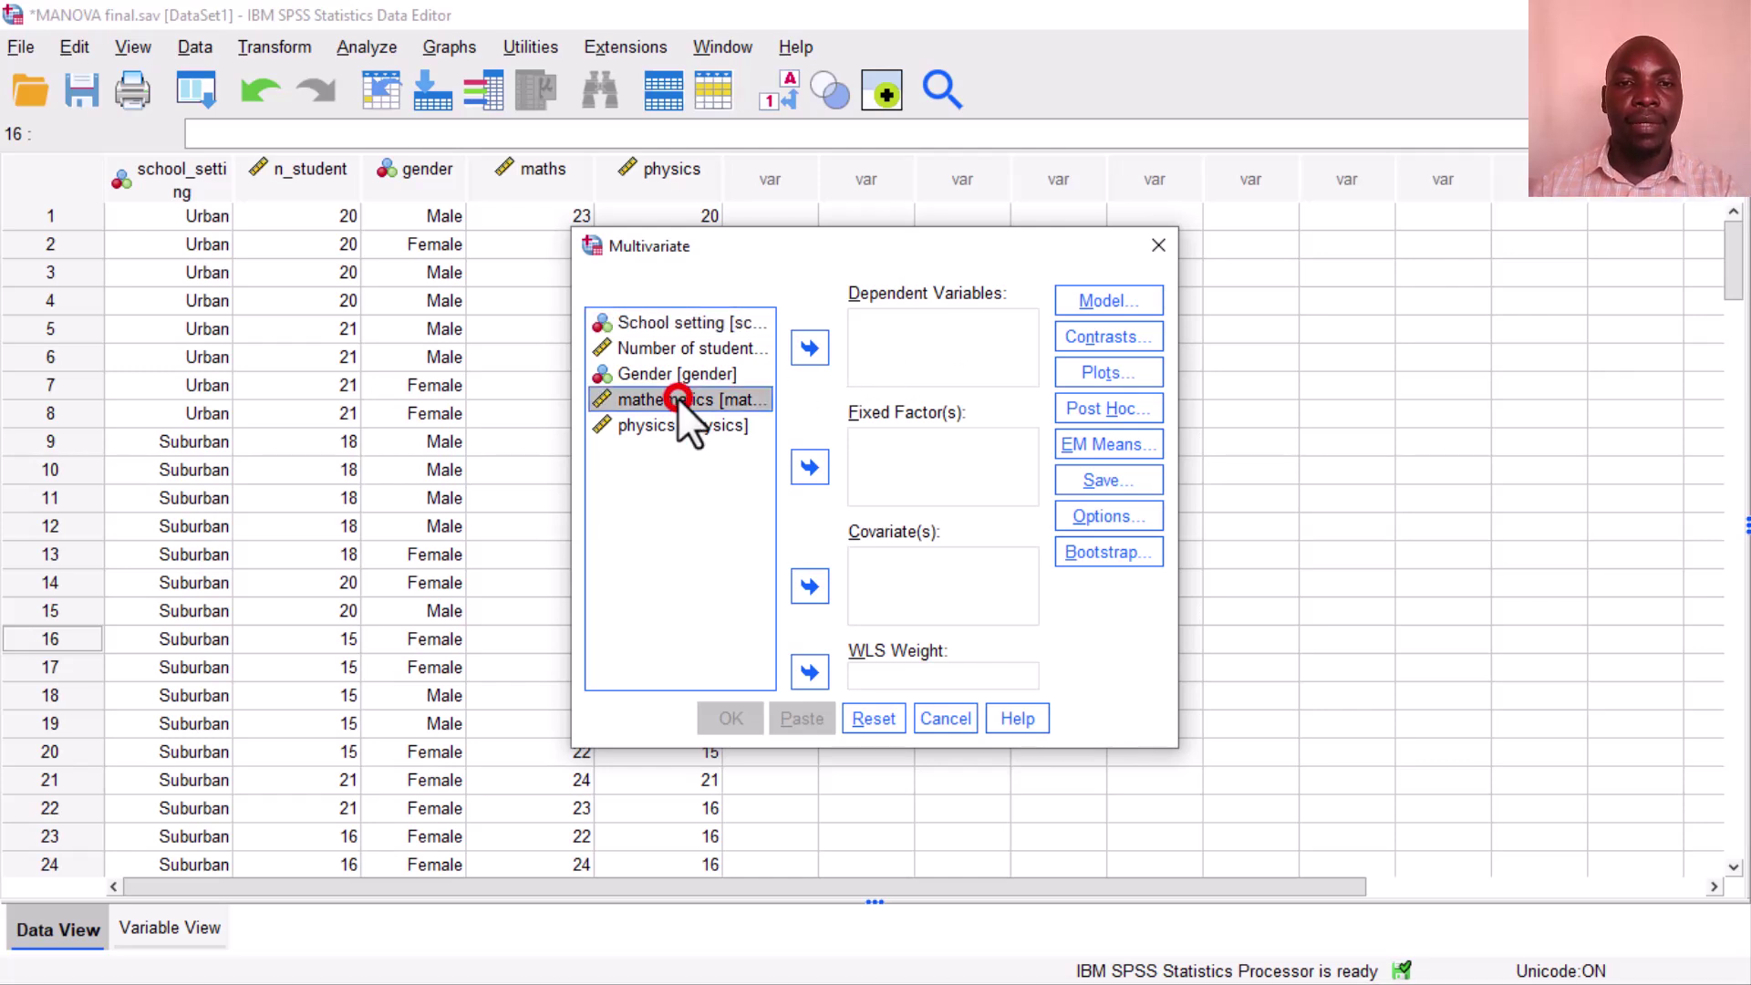
{"action": "left_click", "coordinate": [676, 423], "text": "shift"}
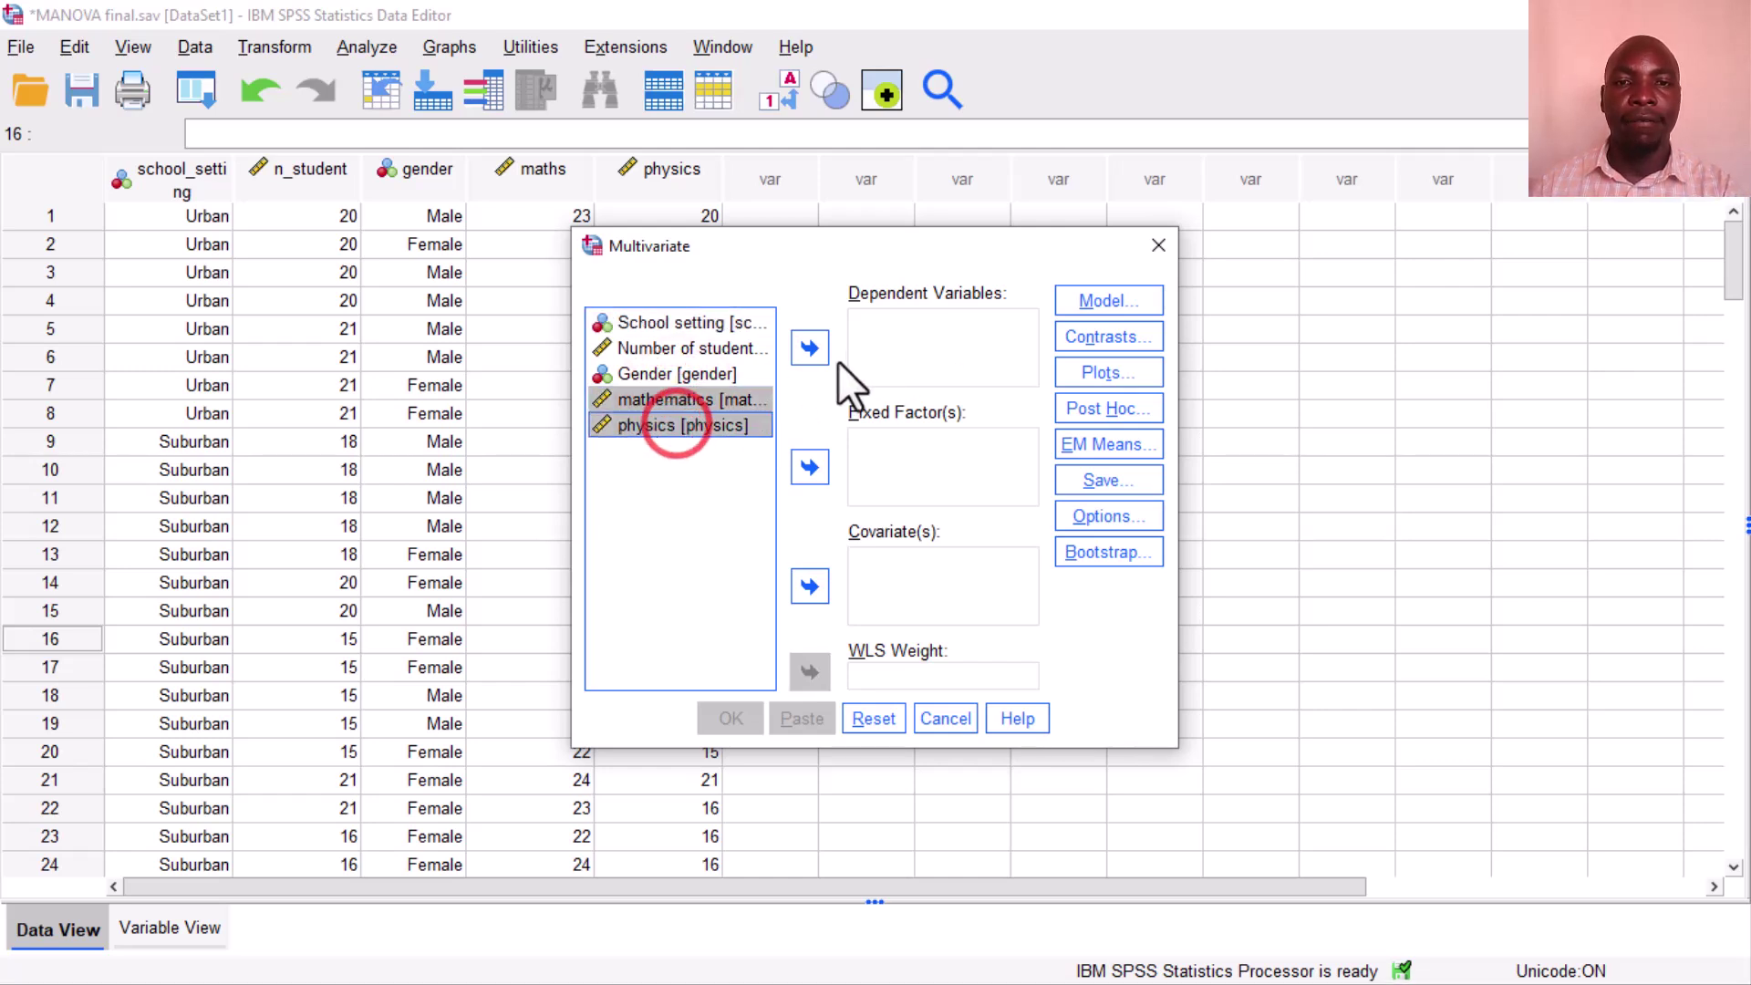
{"action": "left_click", "coordinate": [807, 345]}
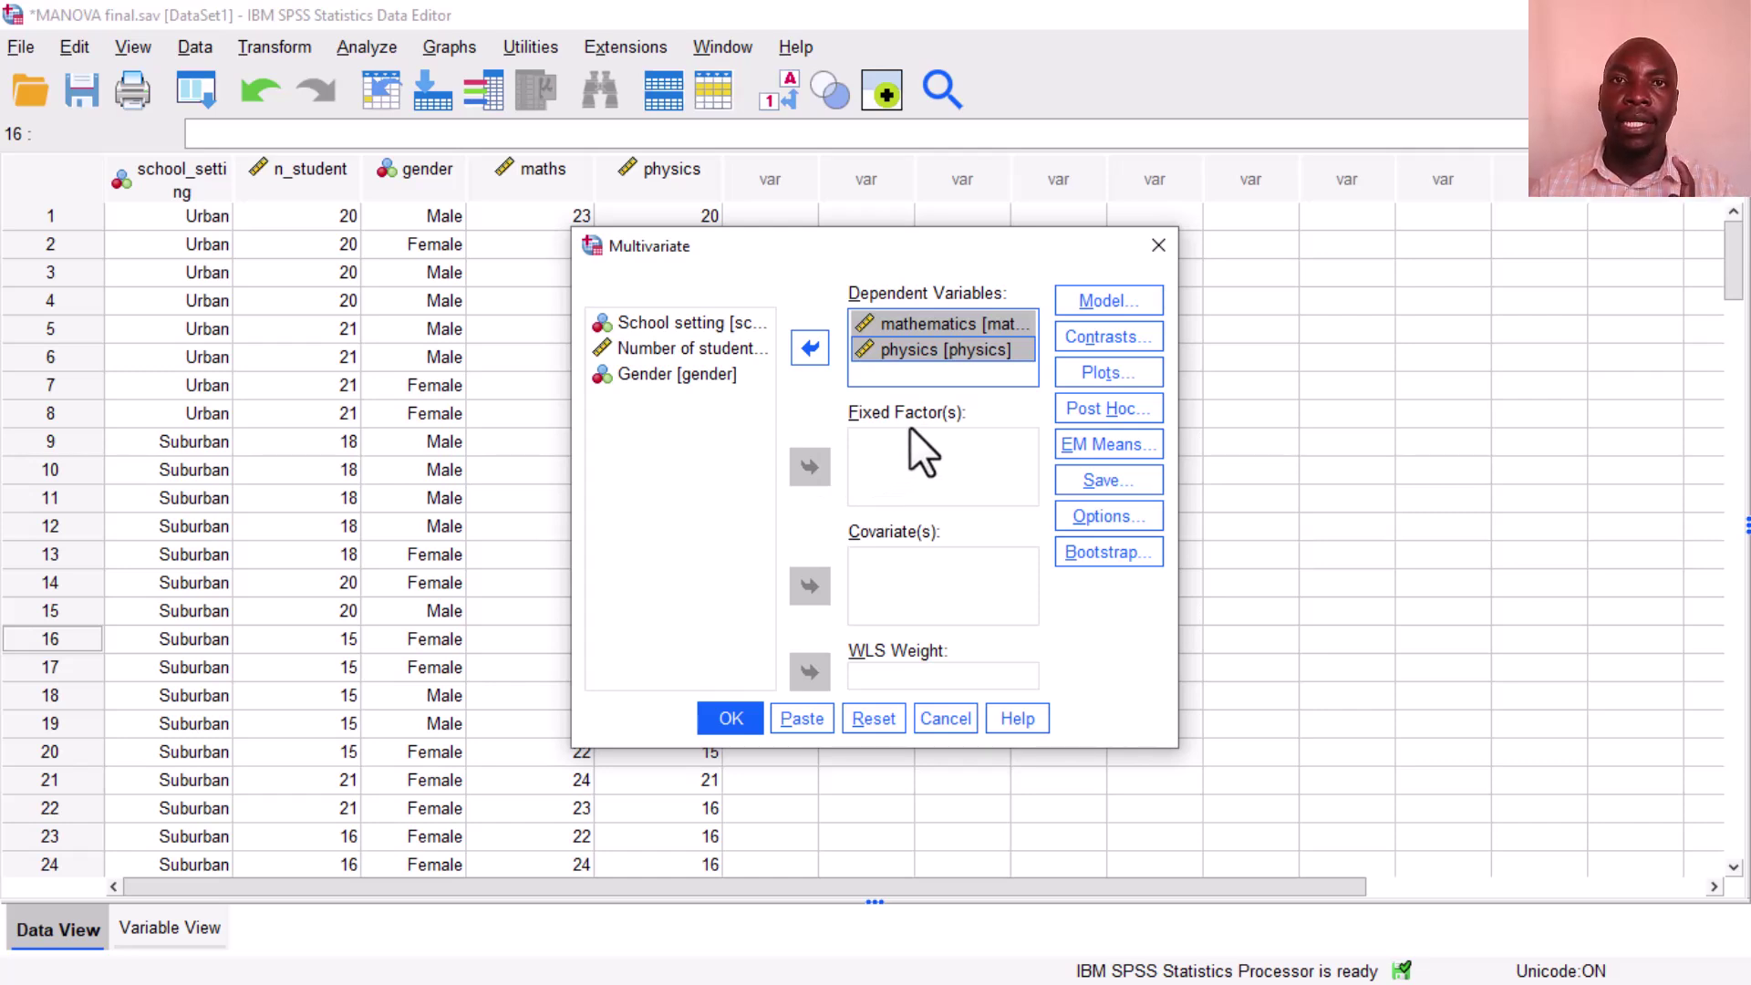
{"action": "left_click", "coordinate": [670, 327]}
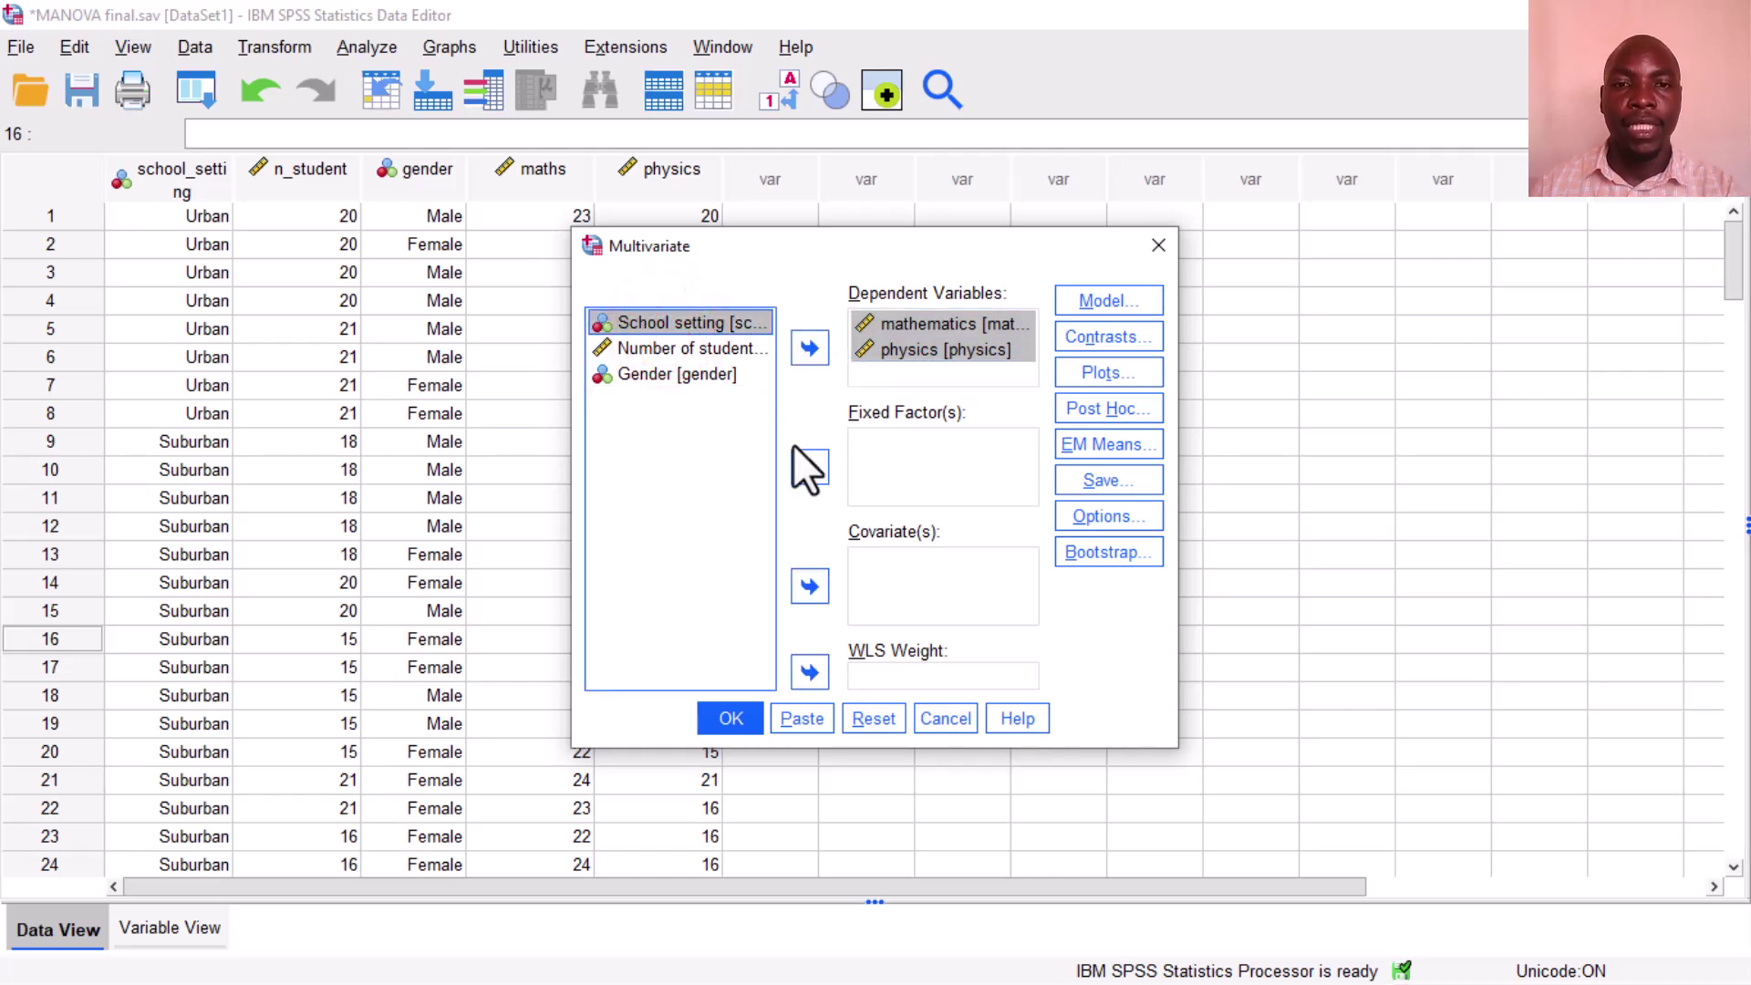
{"action": "left_click", "coordinate": [809, 467]}
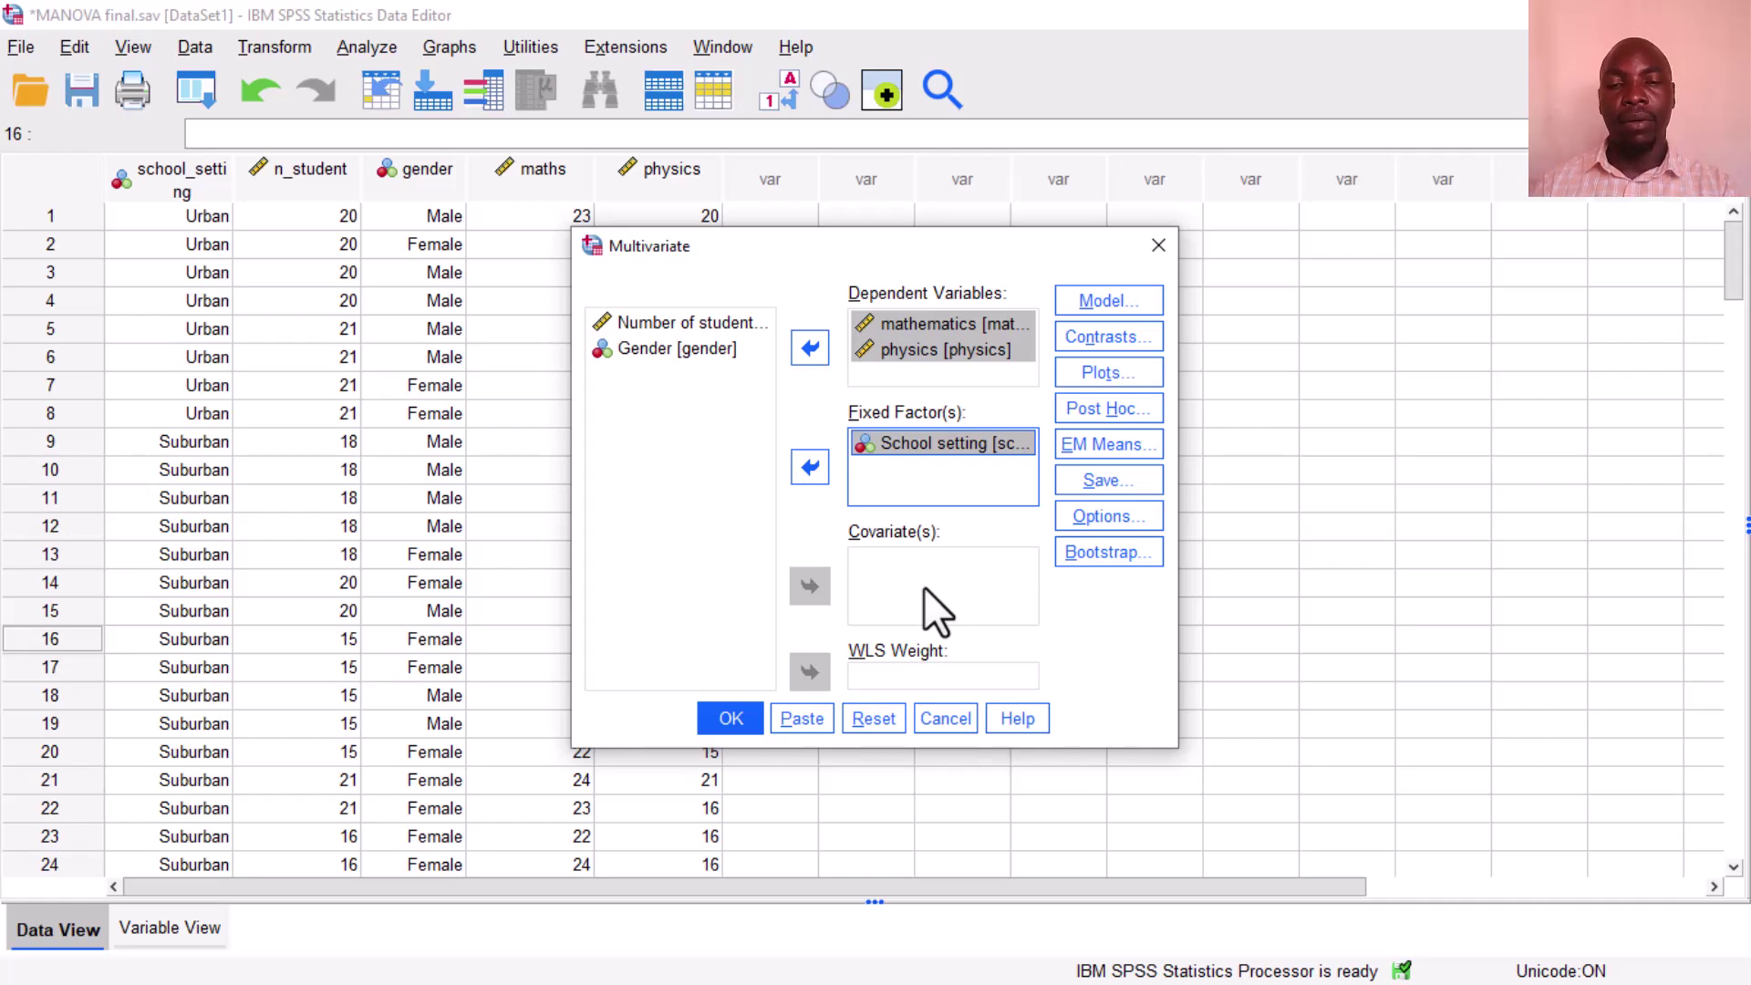
Step: Add a profile plot with school_setting on the horizontal axis
{"action": "left_click", "coordinate": [1107, 369]}
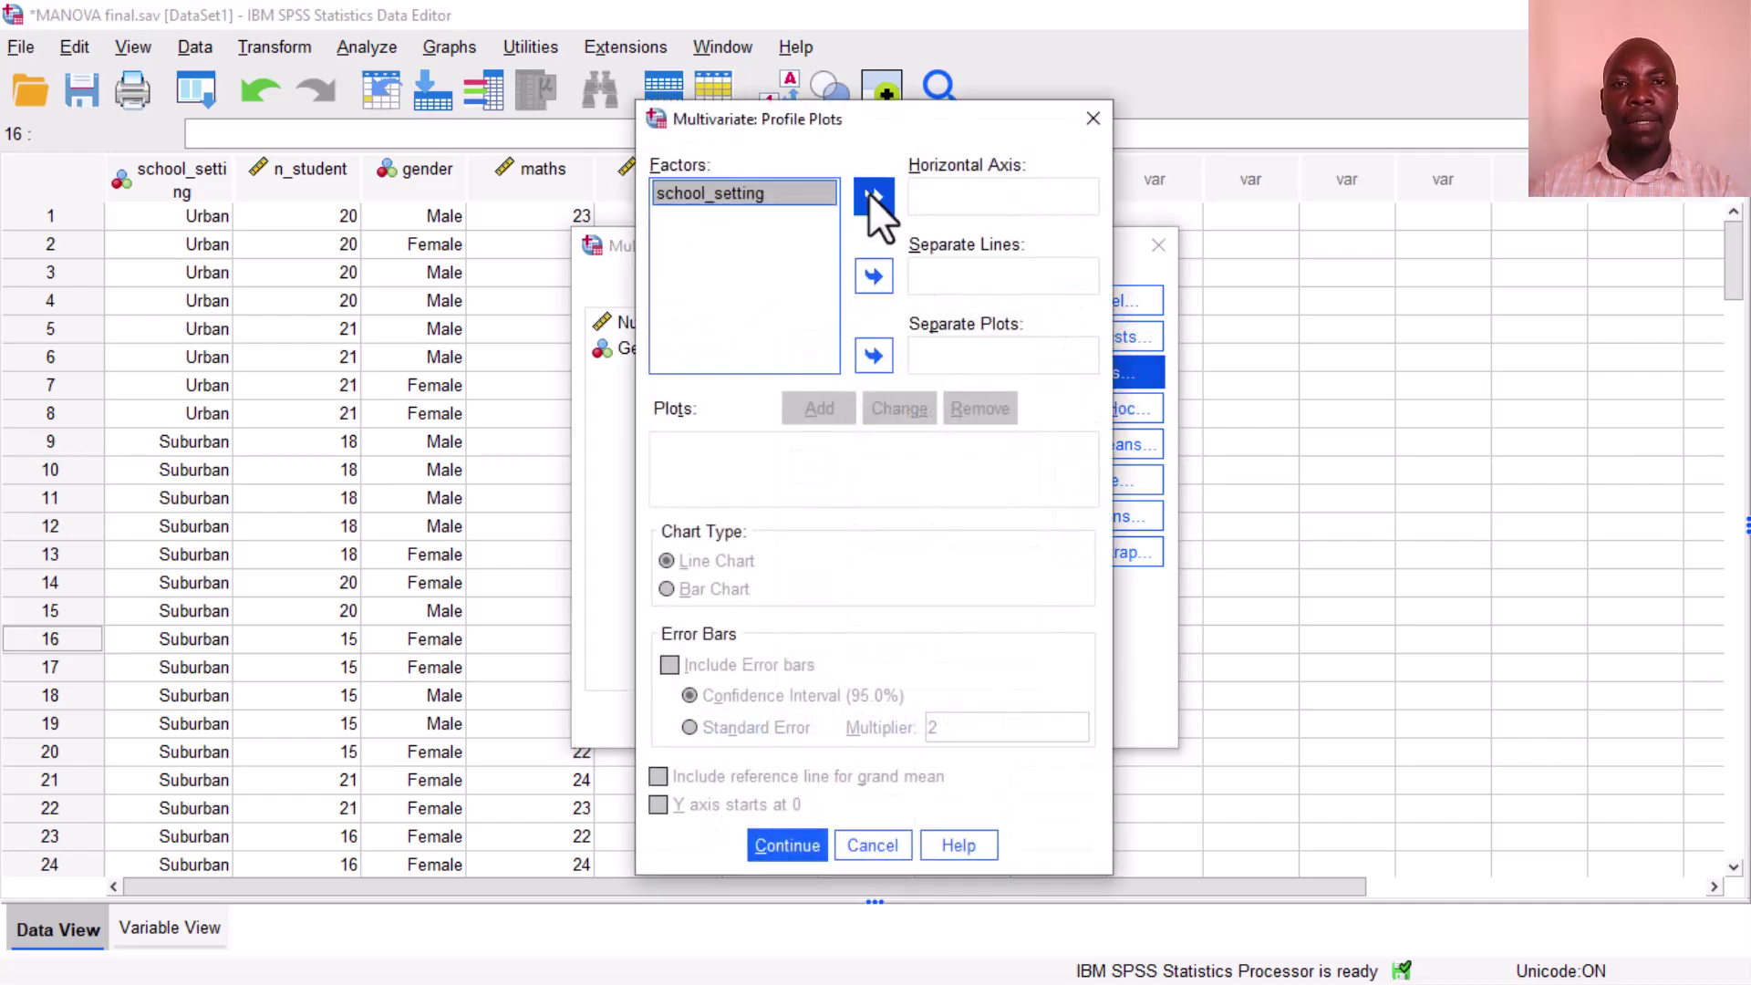
{"action": "left_click", "coordinate": [881, 193]}
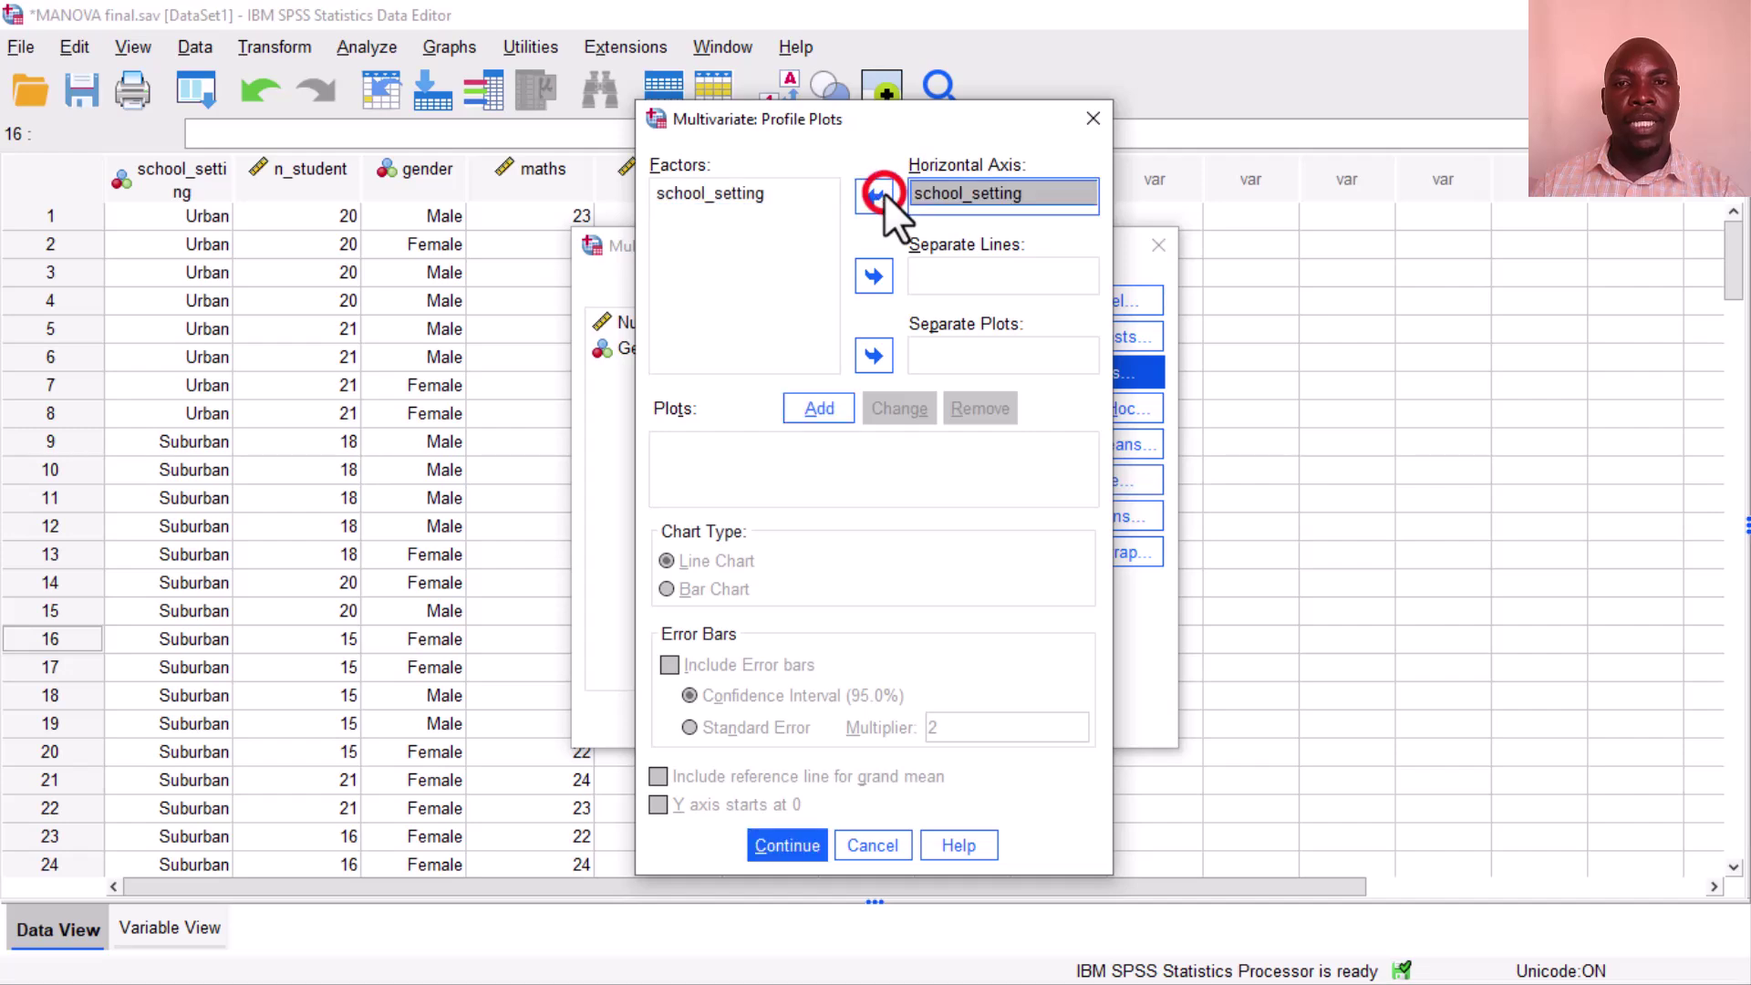
{"action": "left_click", "coordinate": [810, 403]}
{"action": "left_click", "coordinate": [785, 840]}
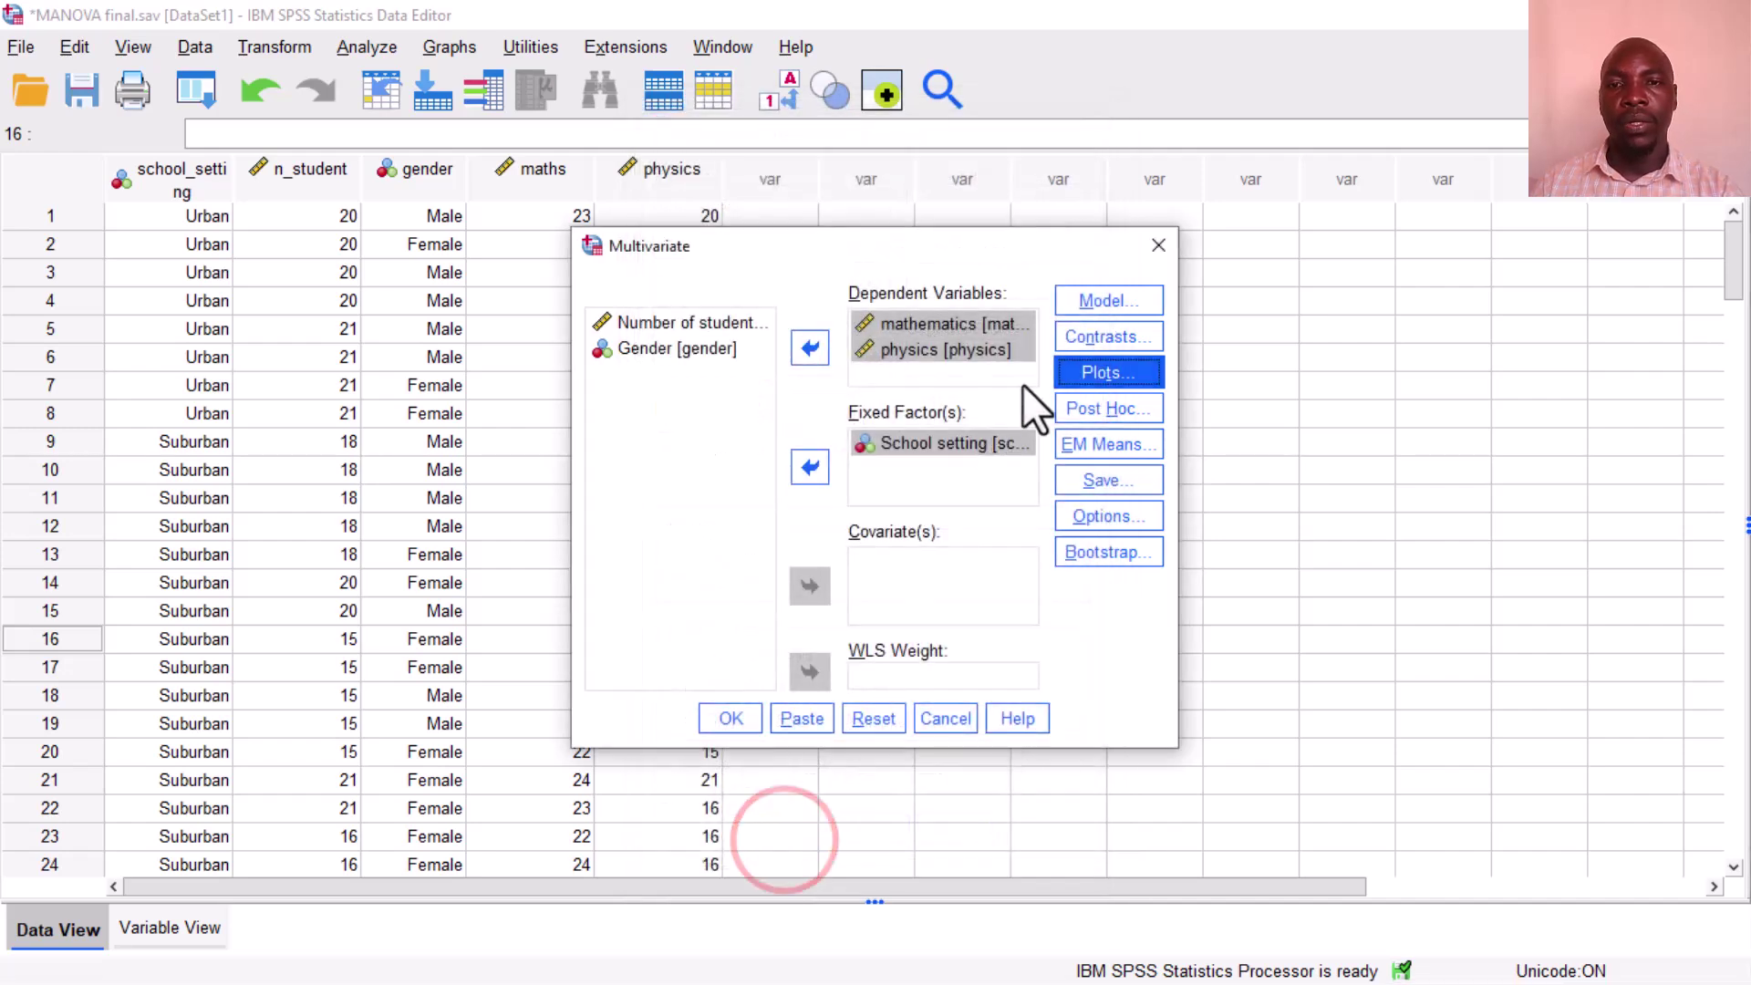
Step: Request Tukey post hoc comparisons for school_setting
{"action": "left_click", "coordinate": [1082, 413]}
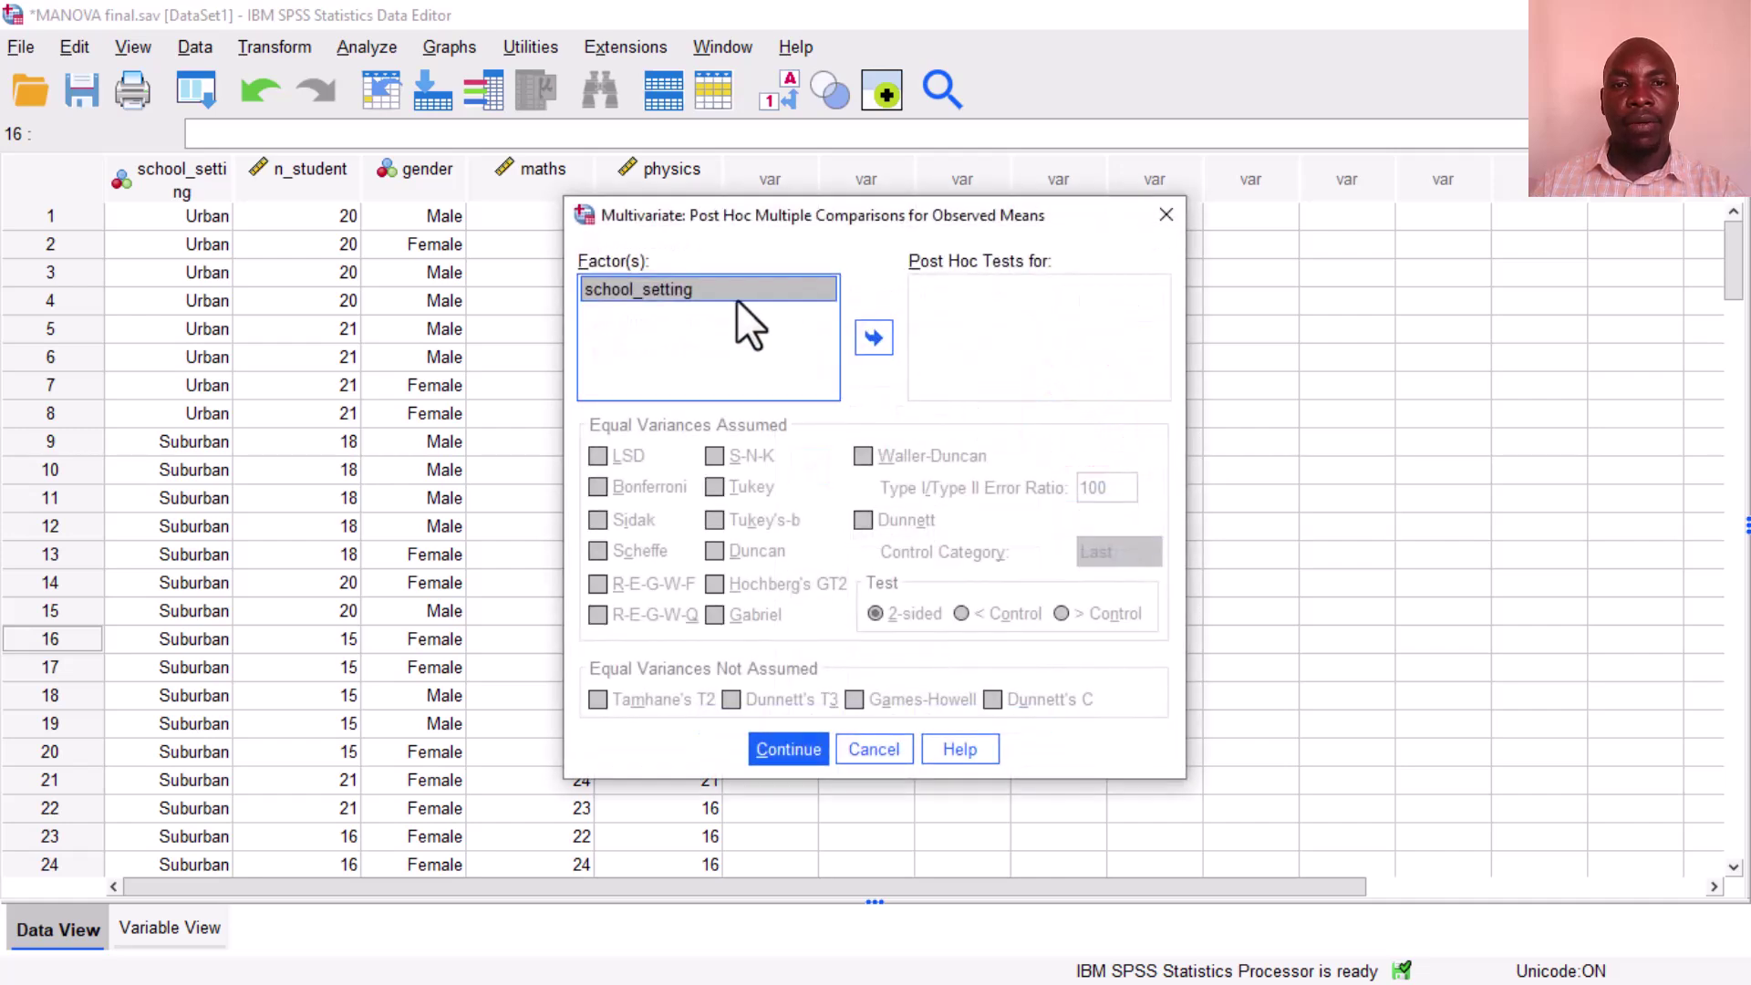
{"action": "left_click", "coordinate": [710, 297]}
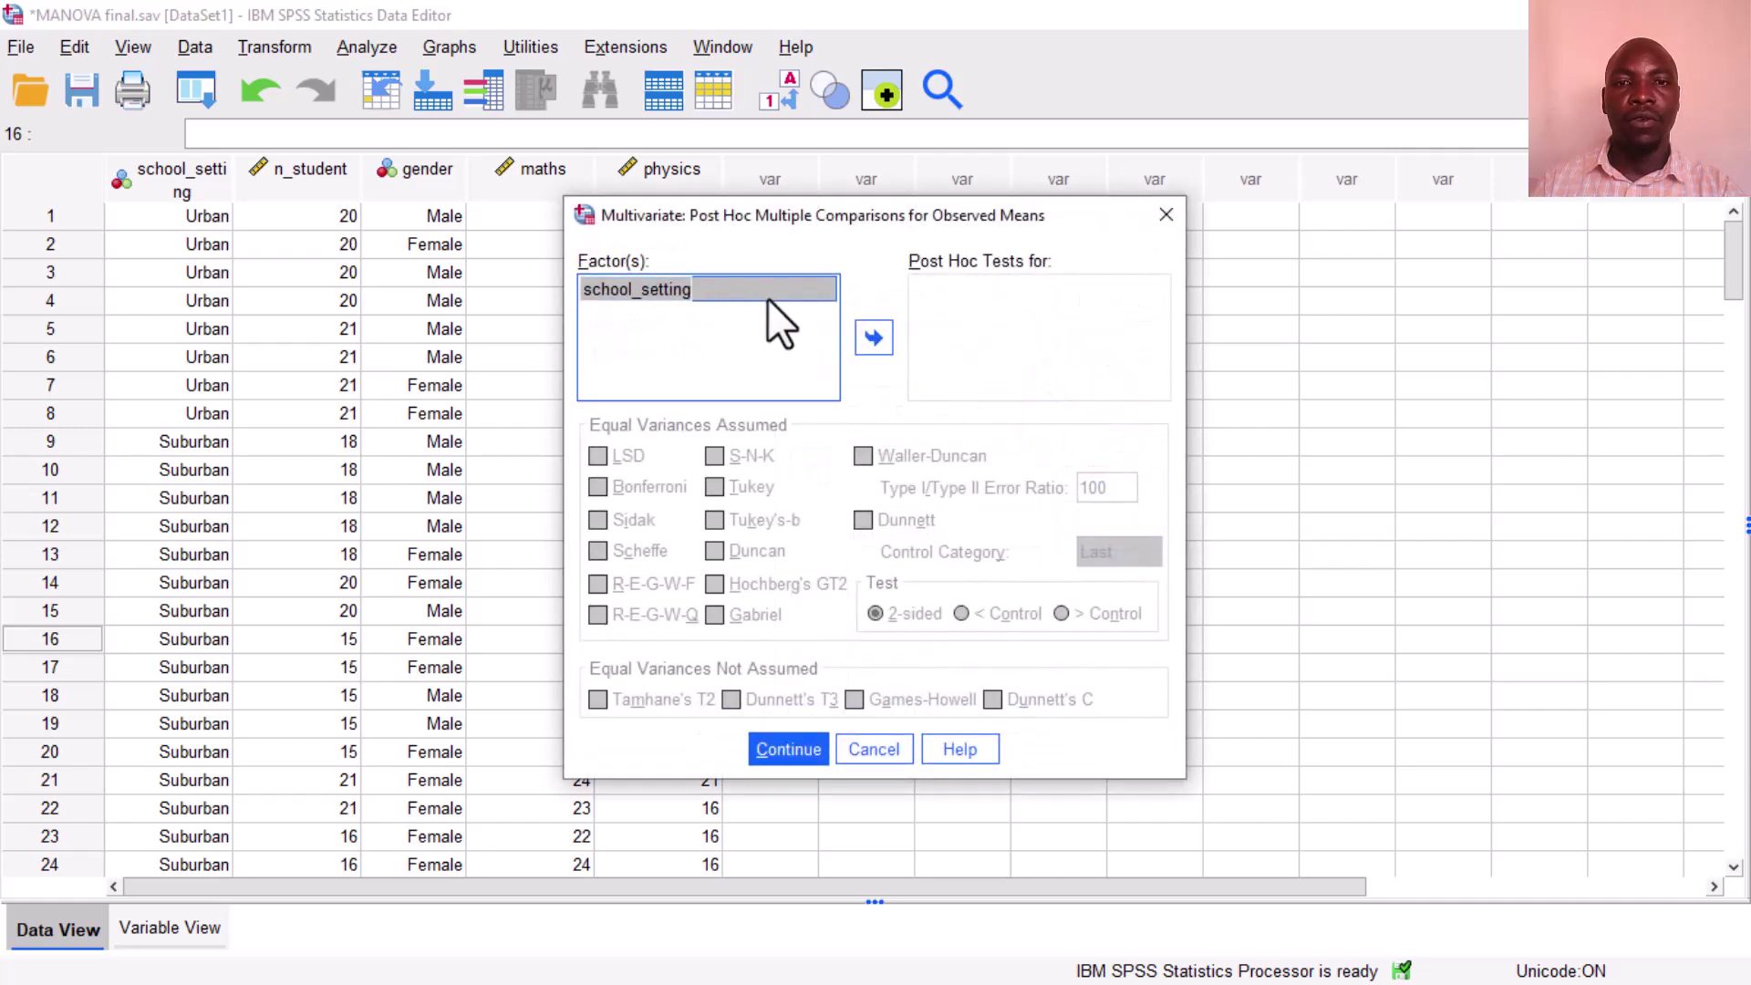
{"action": "left_click", "coordinate": [874, 339]}
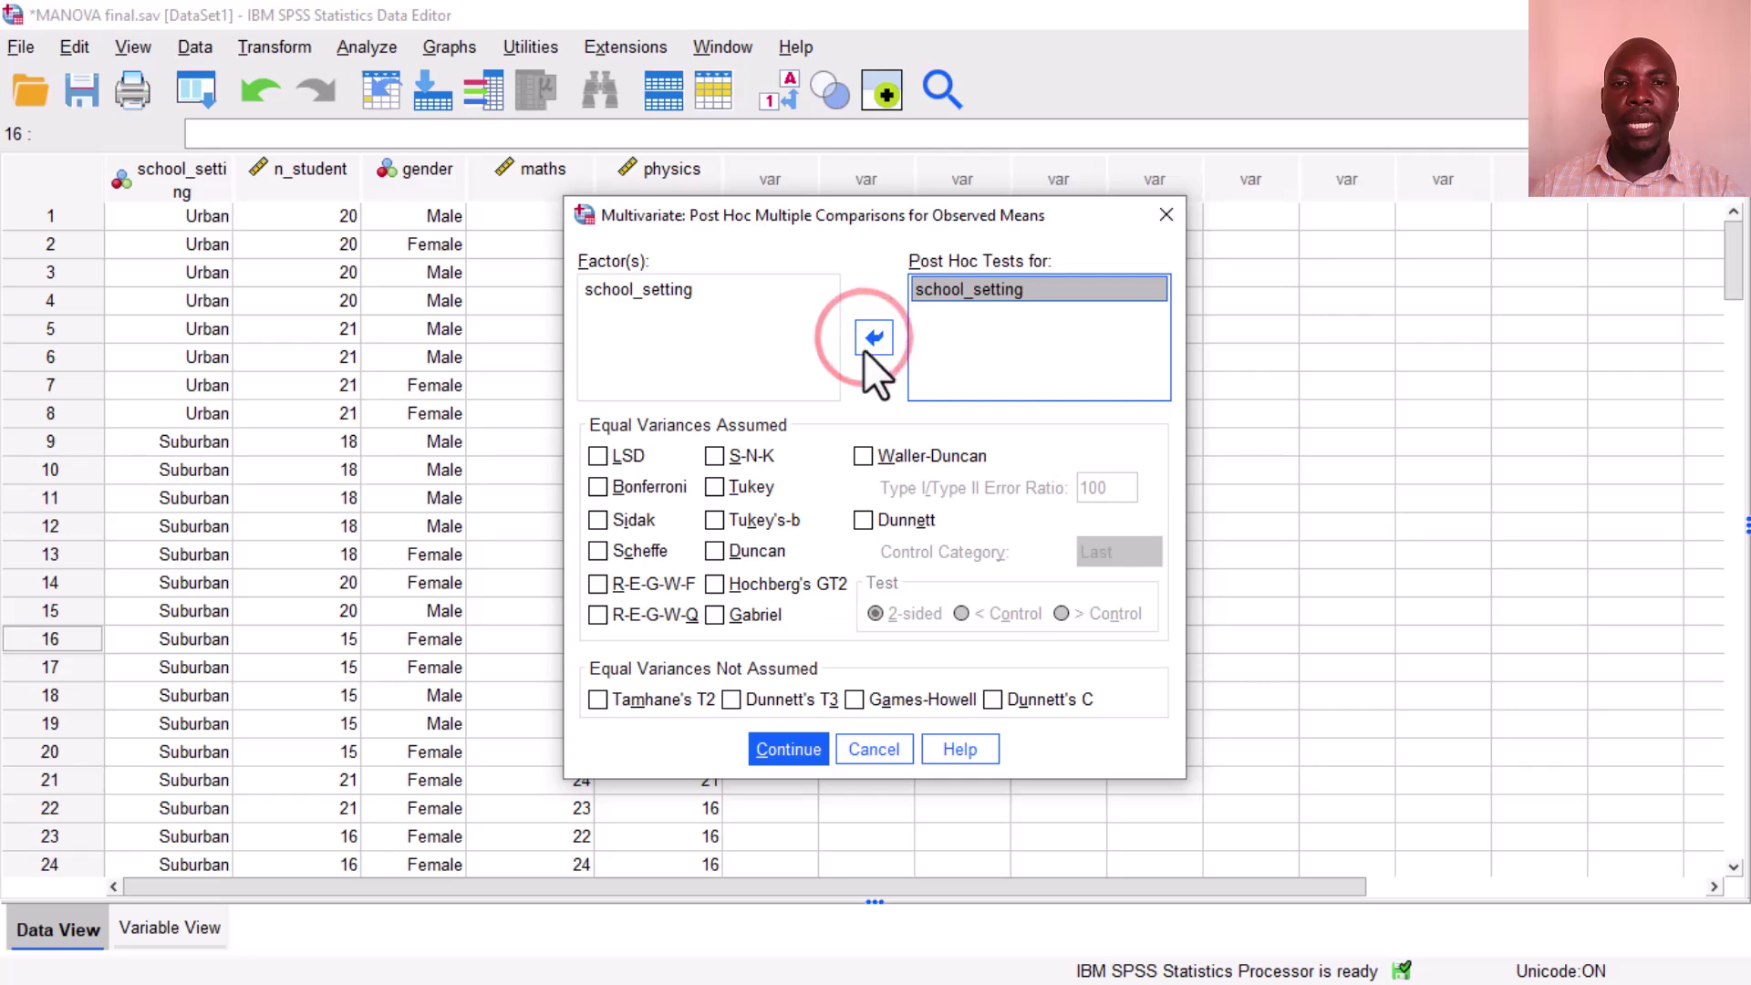
{"action": "left_click", "coordinate": [715, 489]}
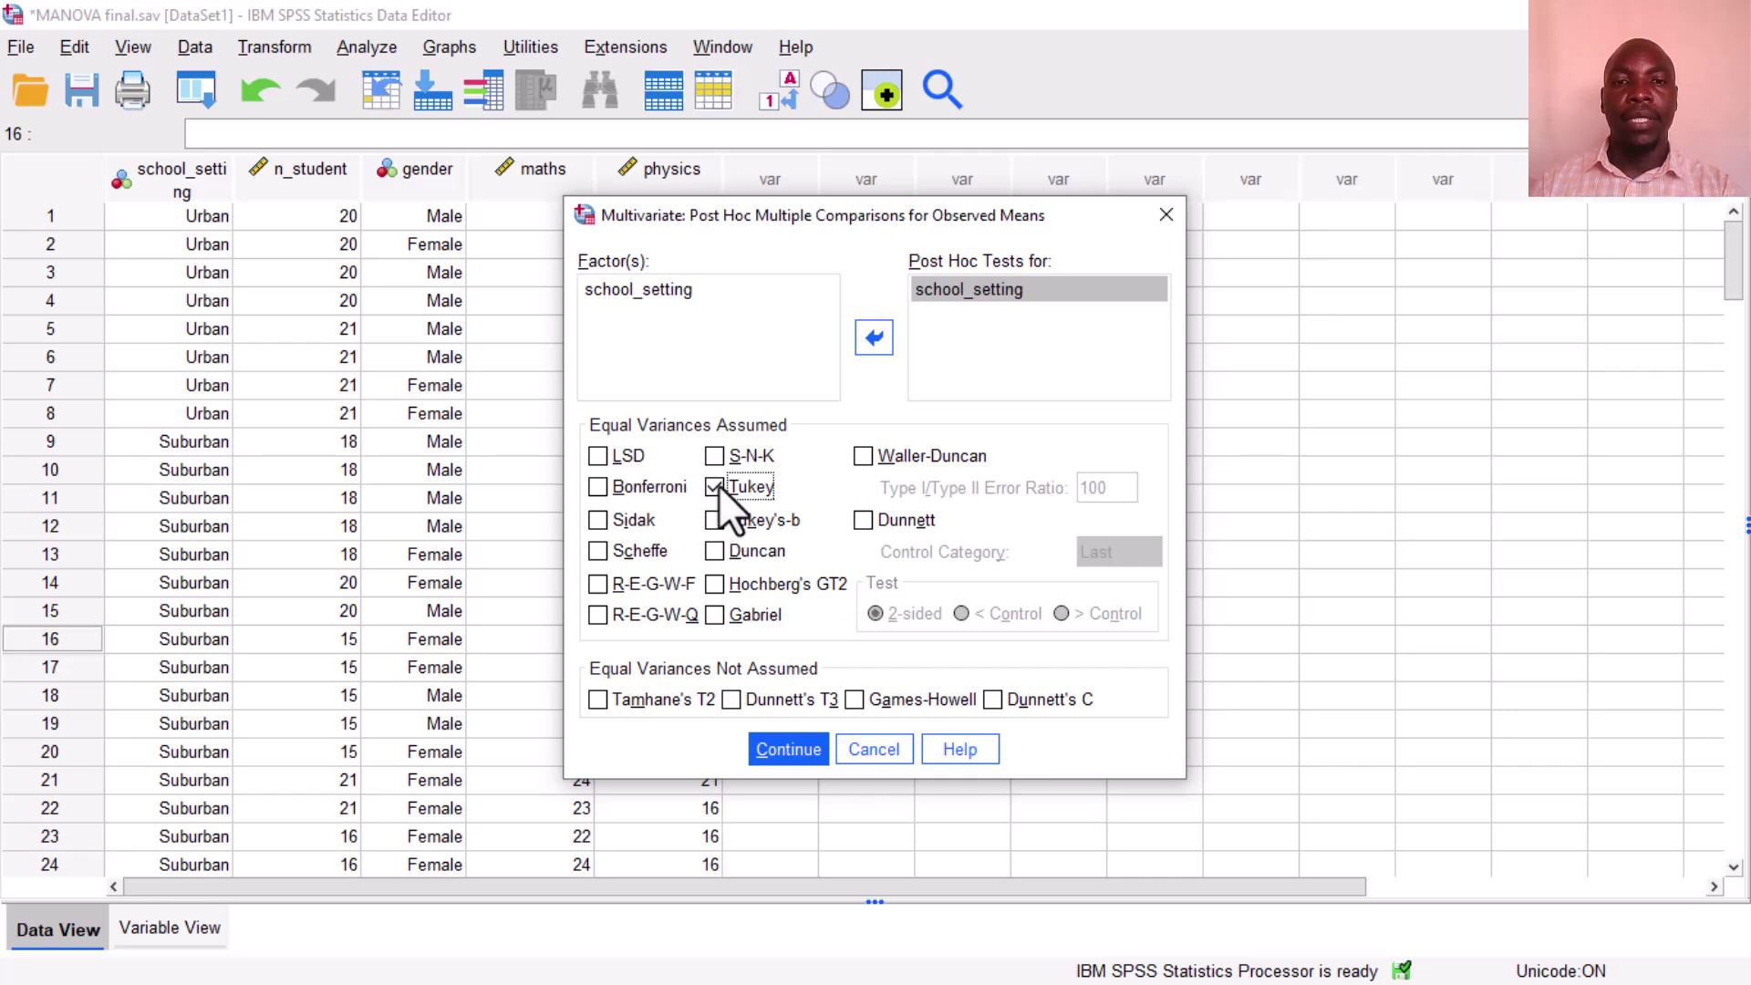
{"action": "left_click", "coordinate": [788, 750]}
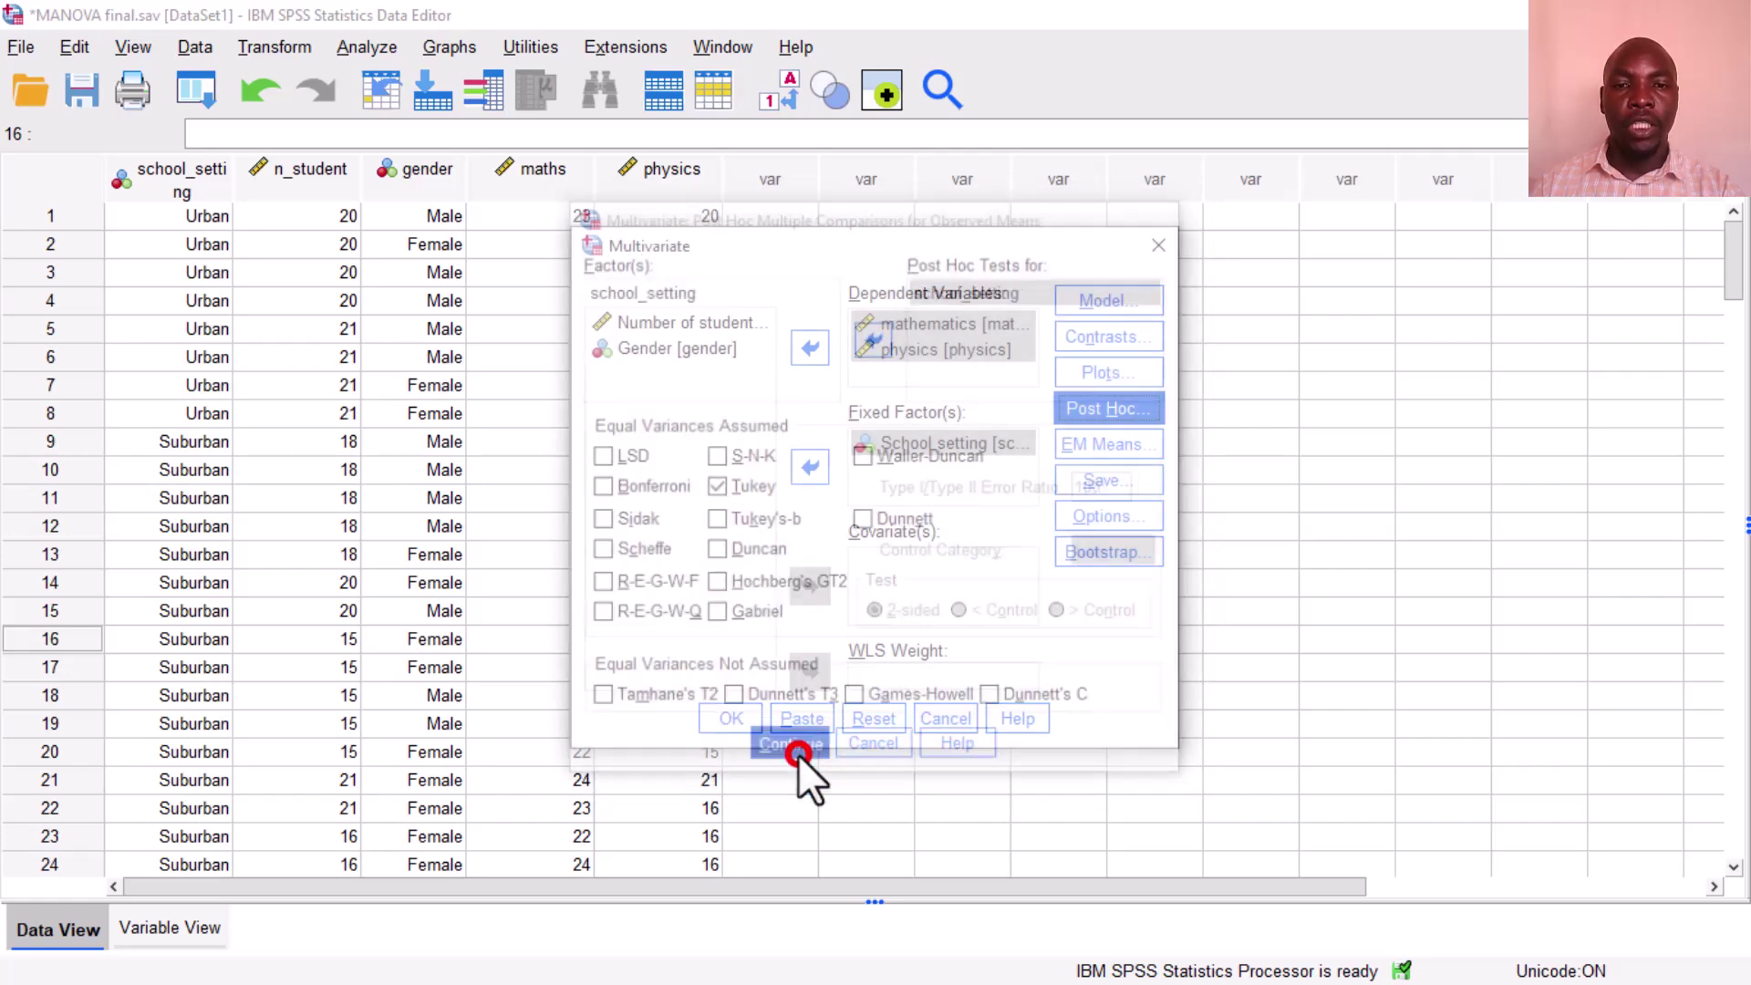
Step: Include descriptive statistics, estimates of effect size, observed power and homogeneity tests in the output, and run the analysis
{"action": "left_click", "coordinate": [1130, 507]}
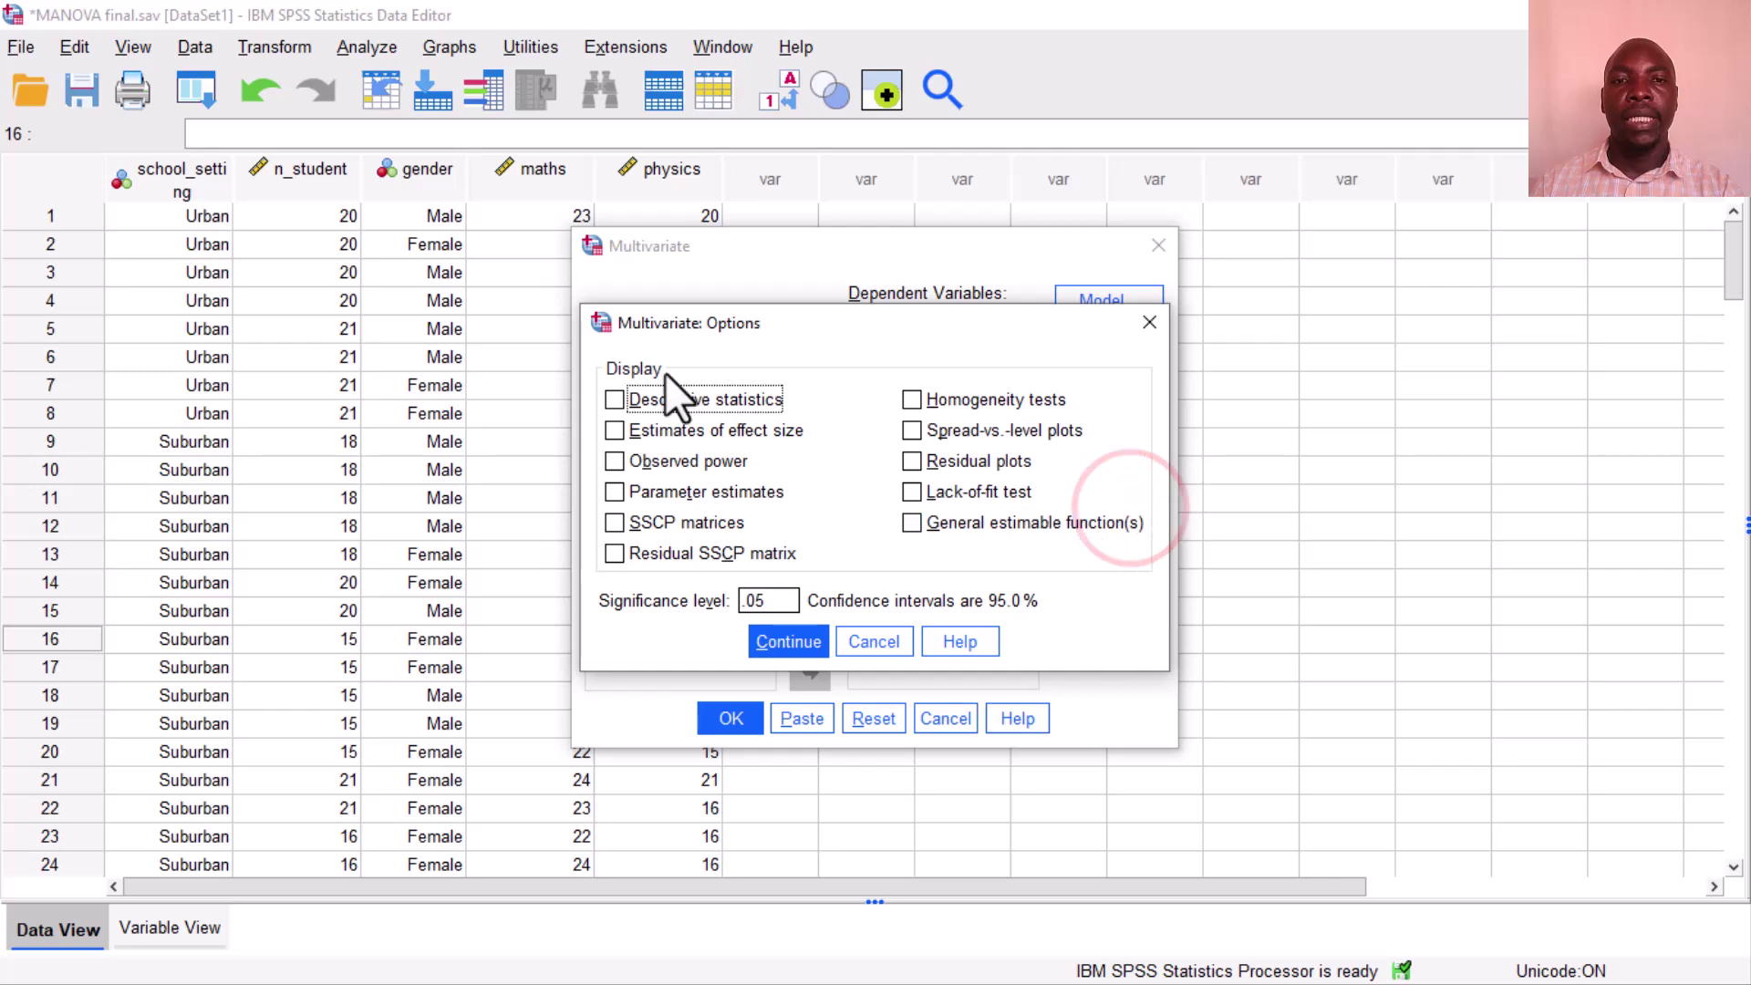
{"action": "left_click", "coordinate": [617, 401]}
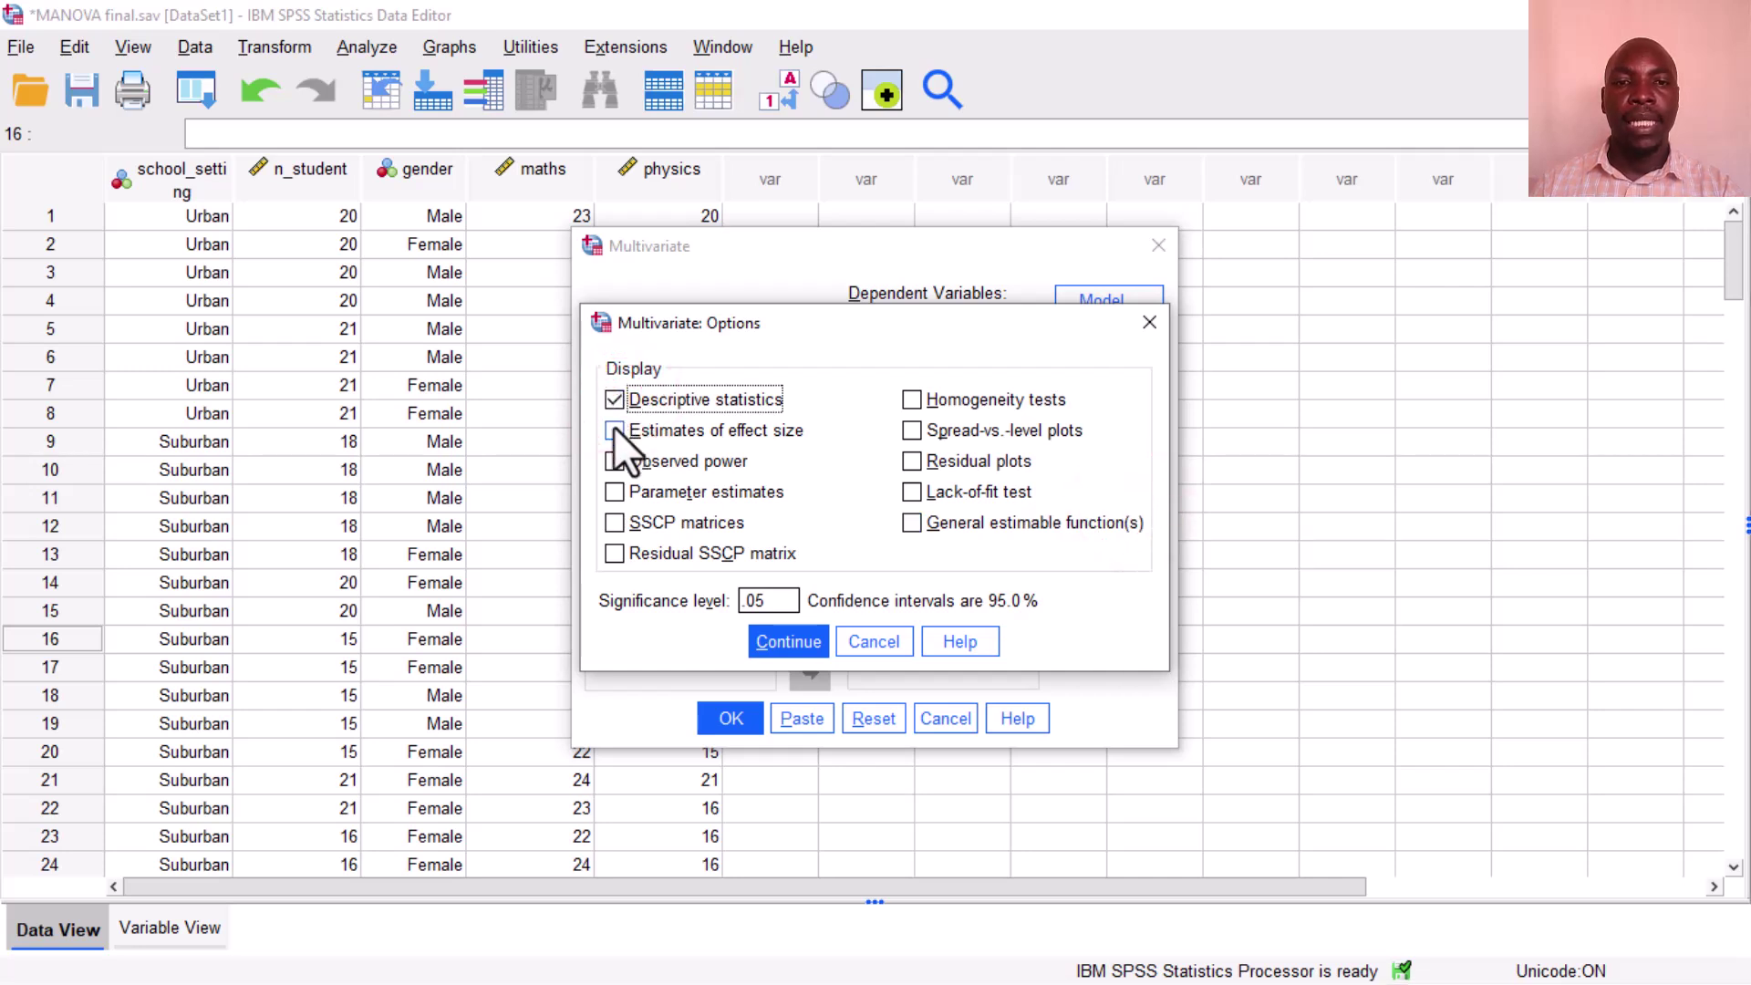
{"action": "left_click", "coordinate": [614, 429]}
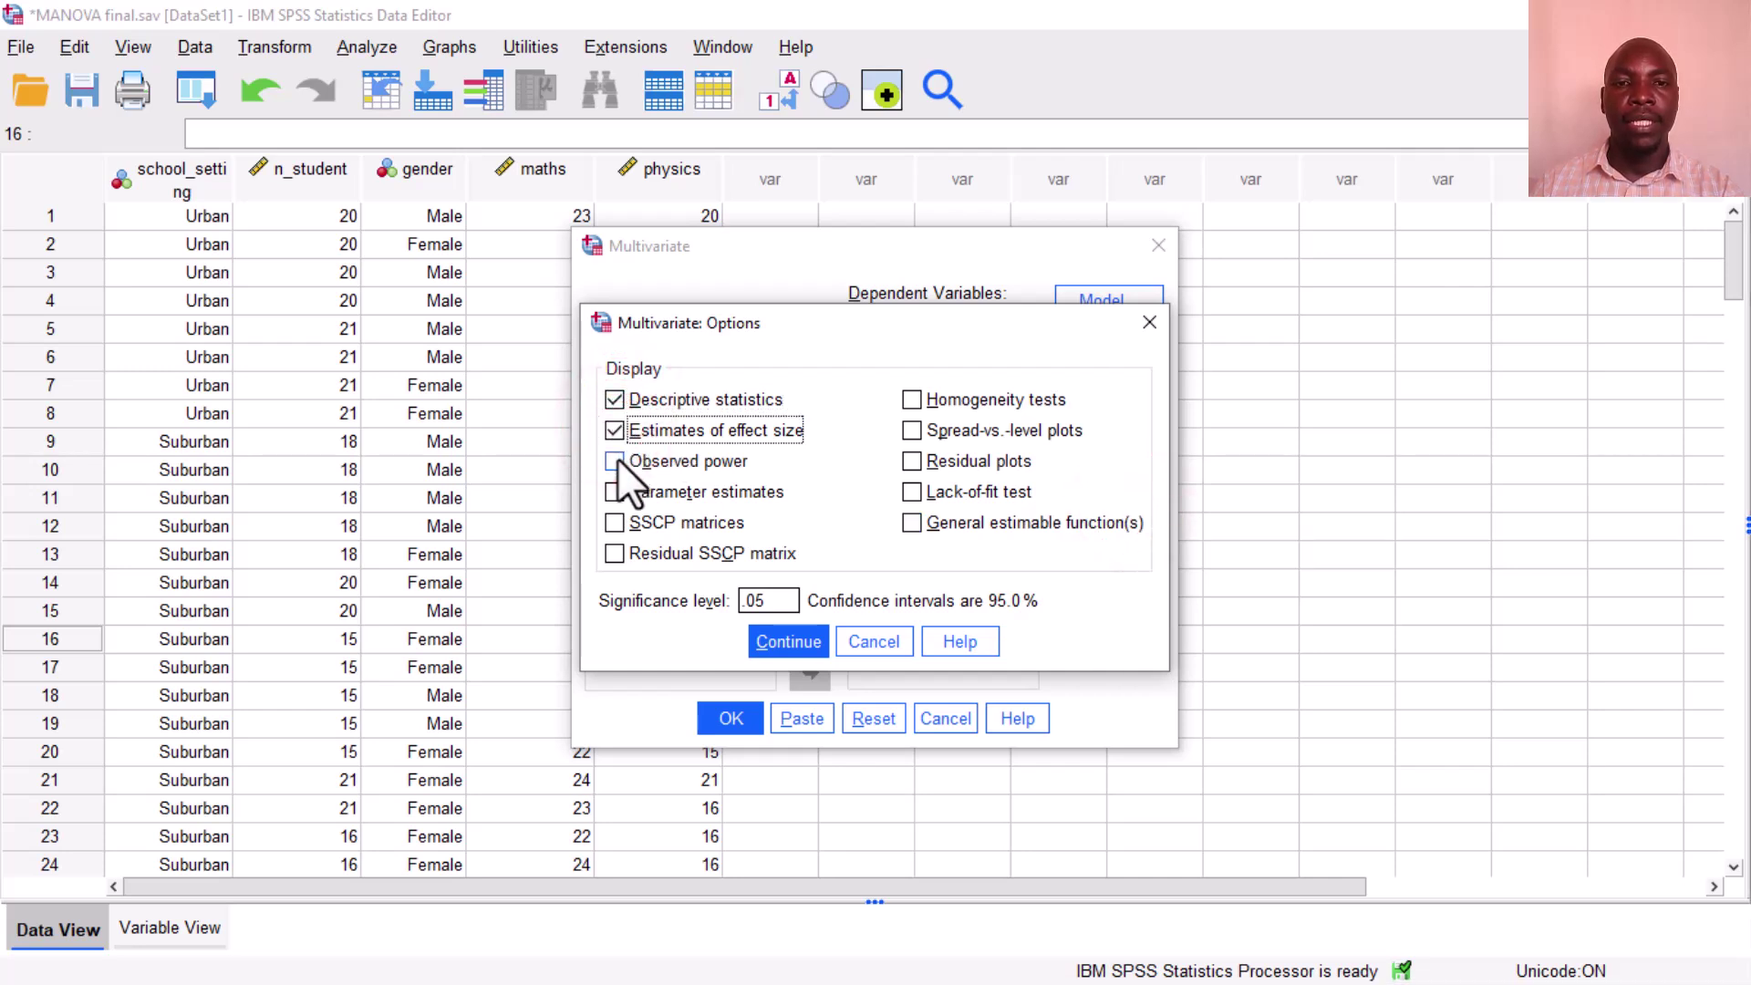
{"action": "left_click", "coordinate": [615, 461]}
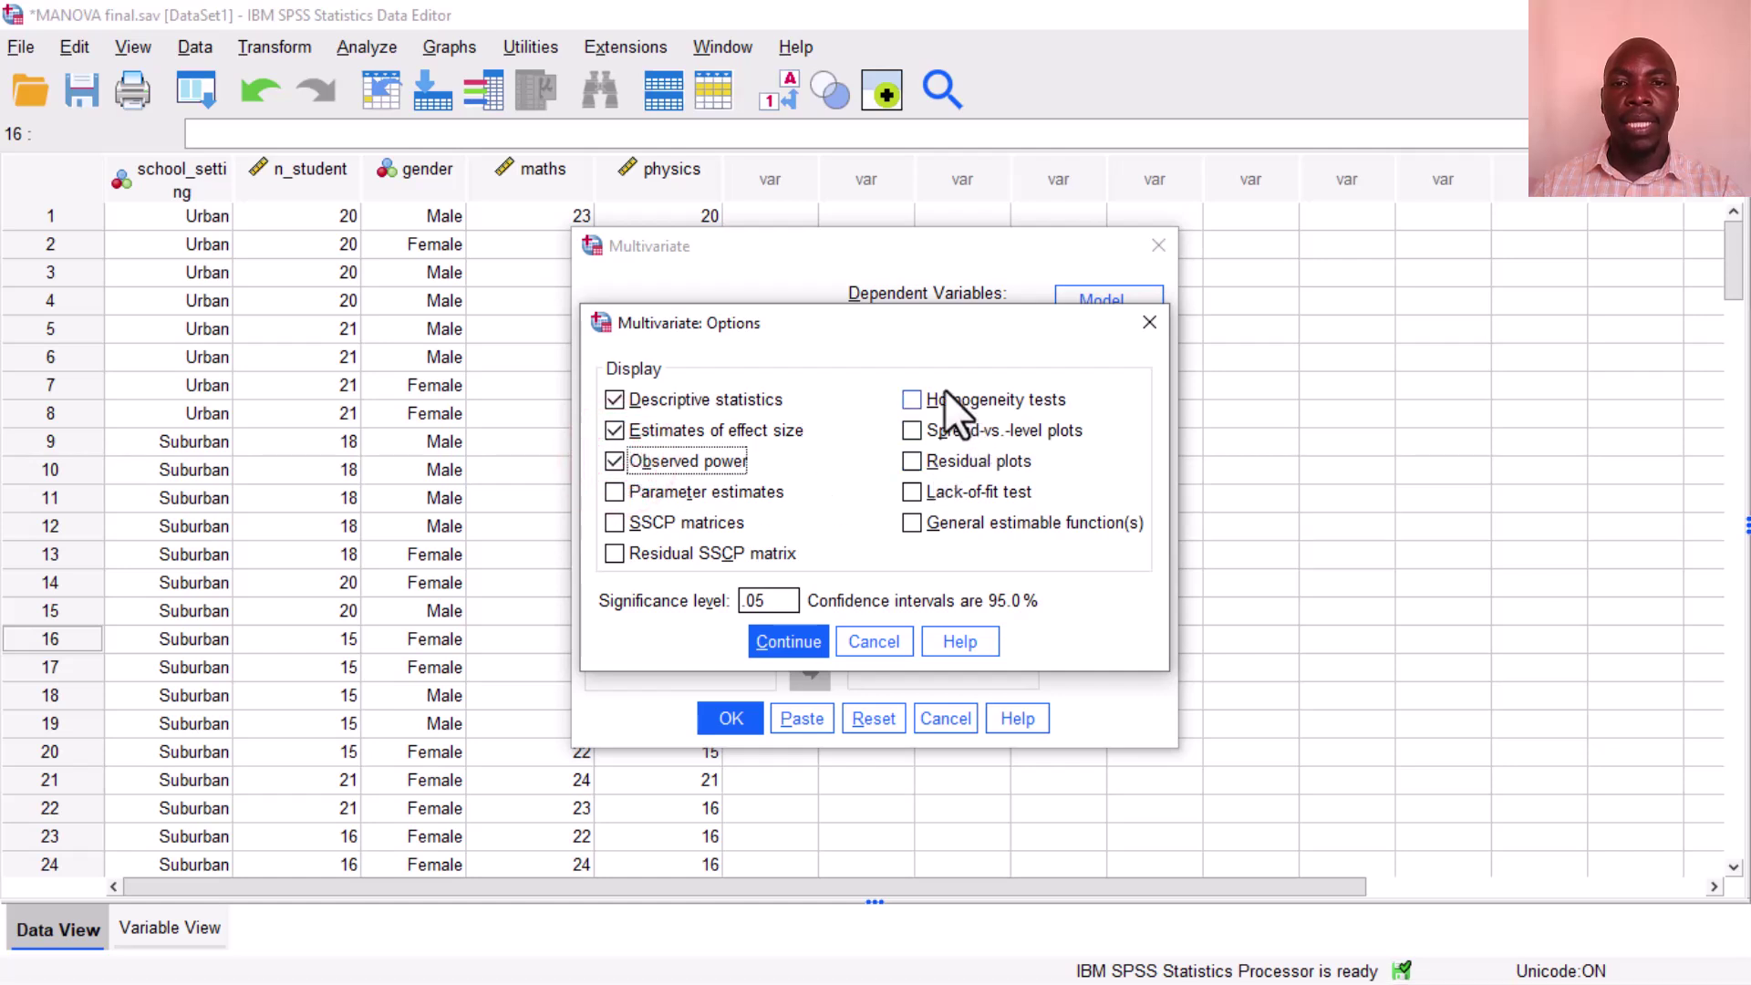
{"action": "left_click", "coordinate": [912, 400]}
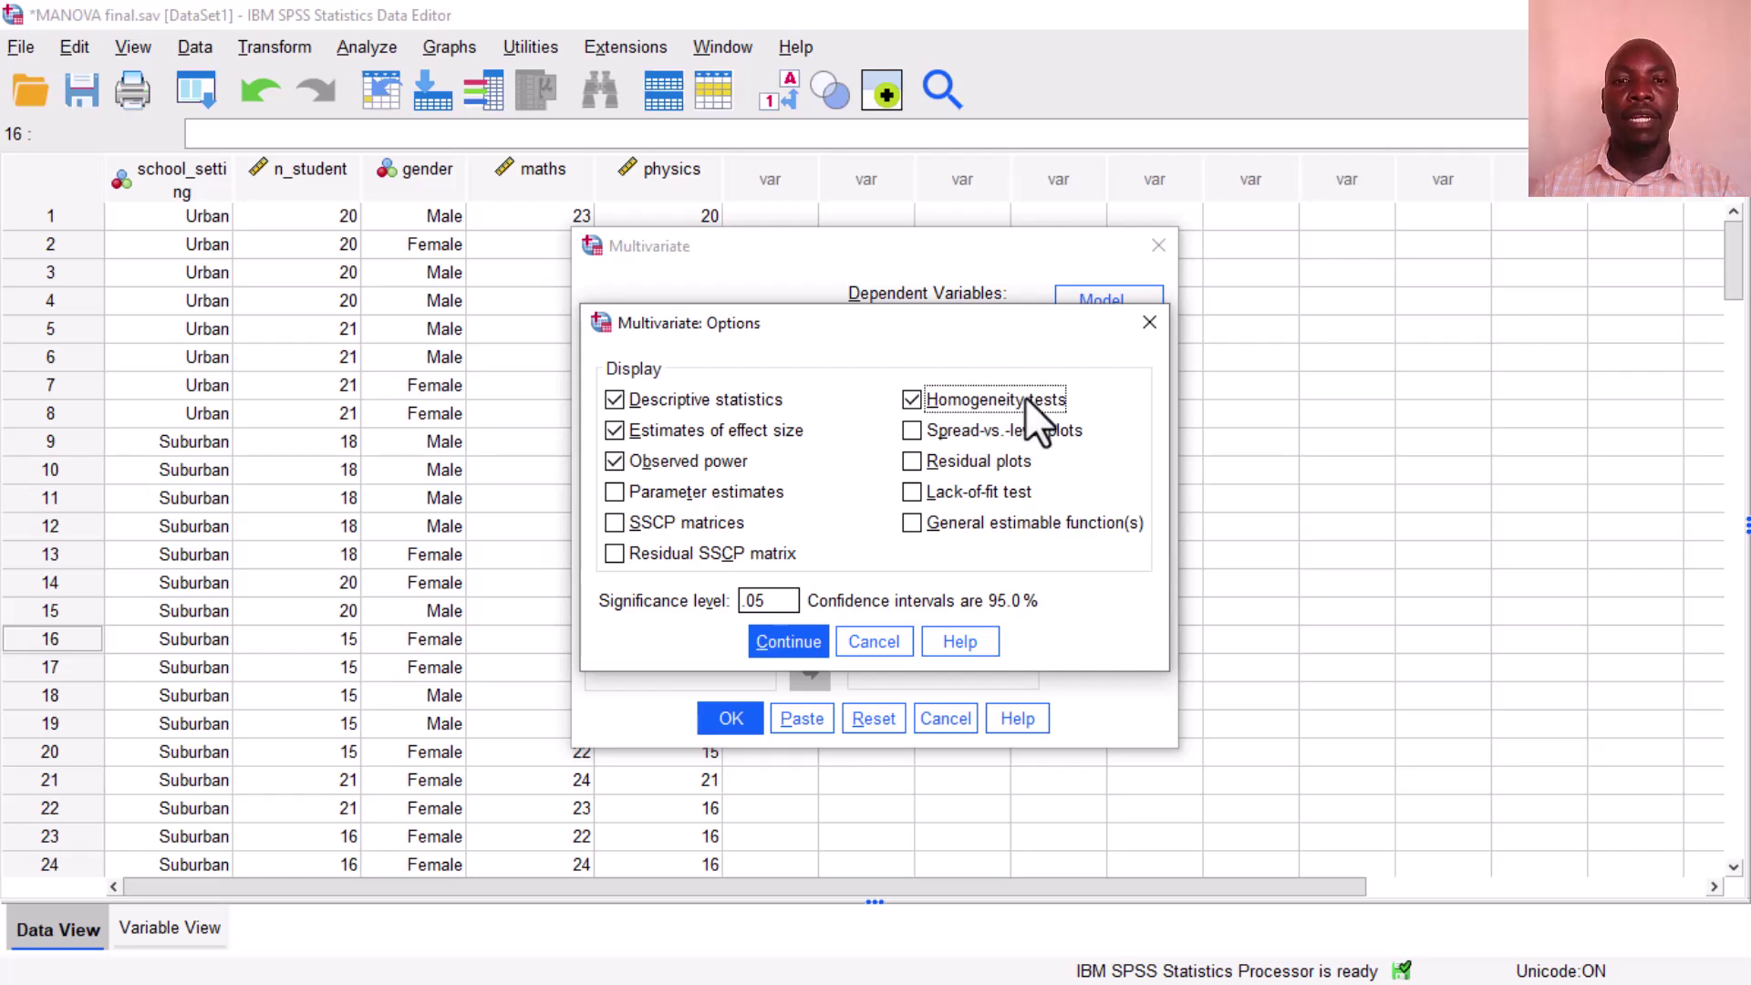
{"action": "left_click", "coordinate": [802, 632]}
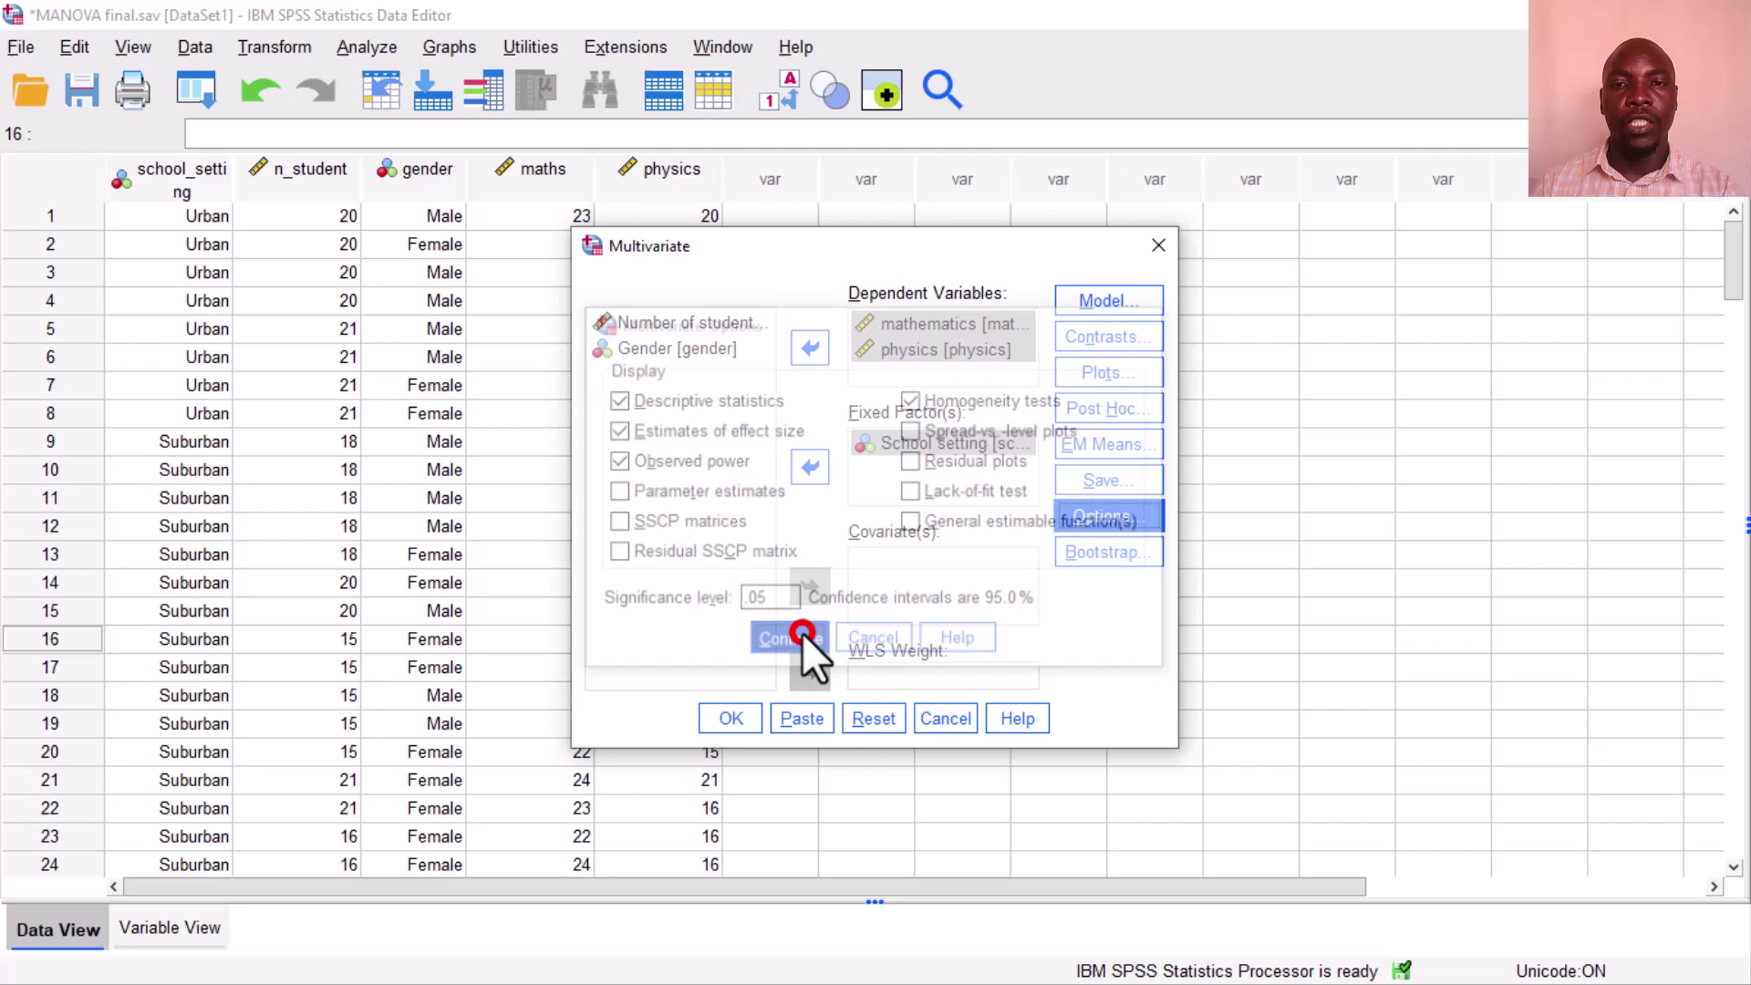
{"action": "left_click", "coordinate": [729, 717]}
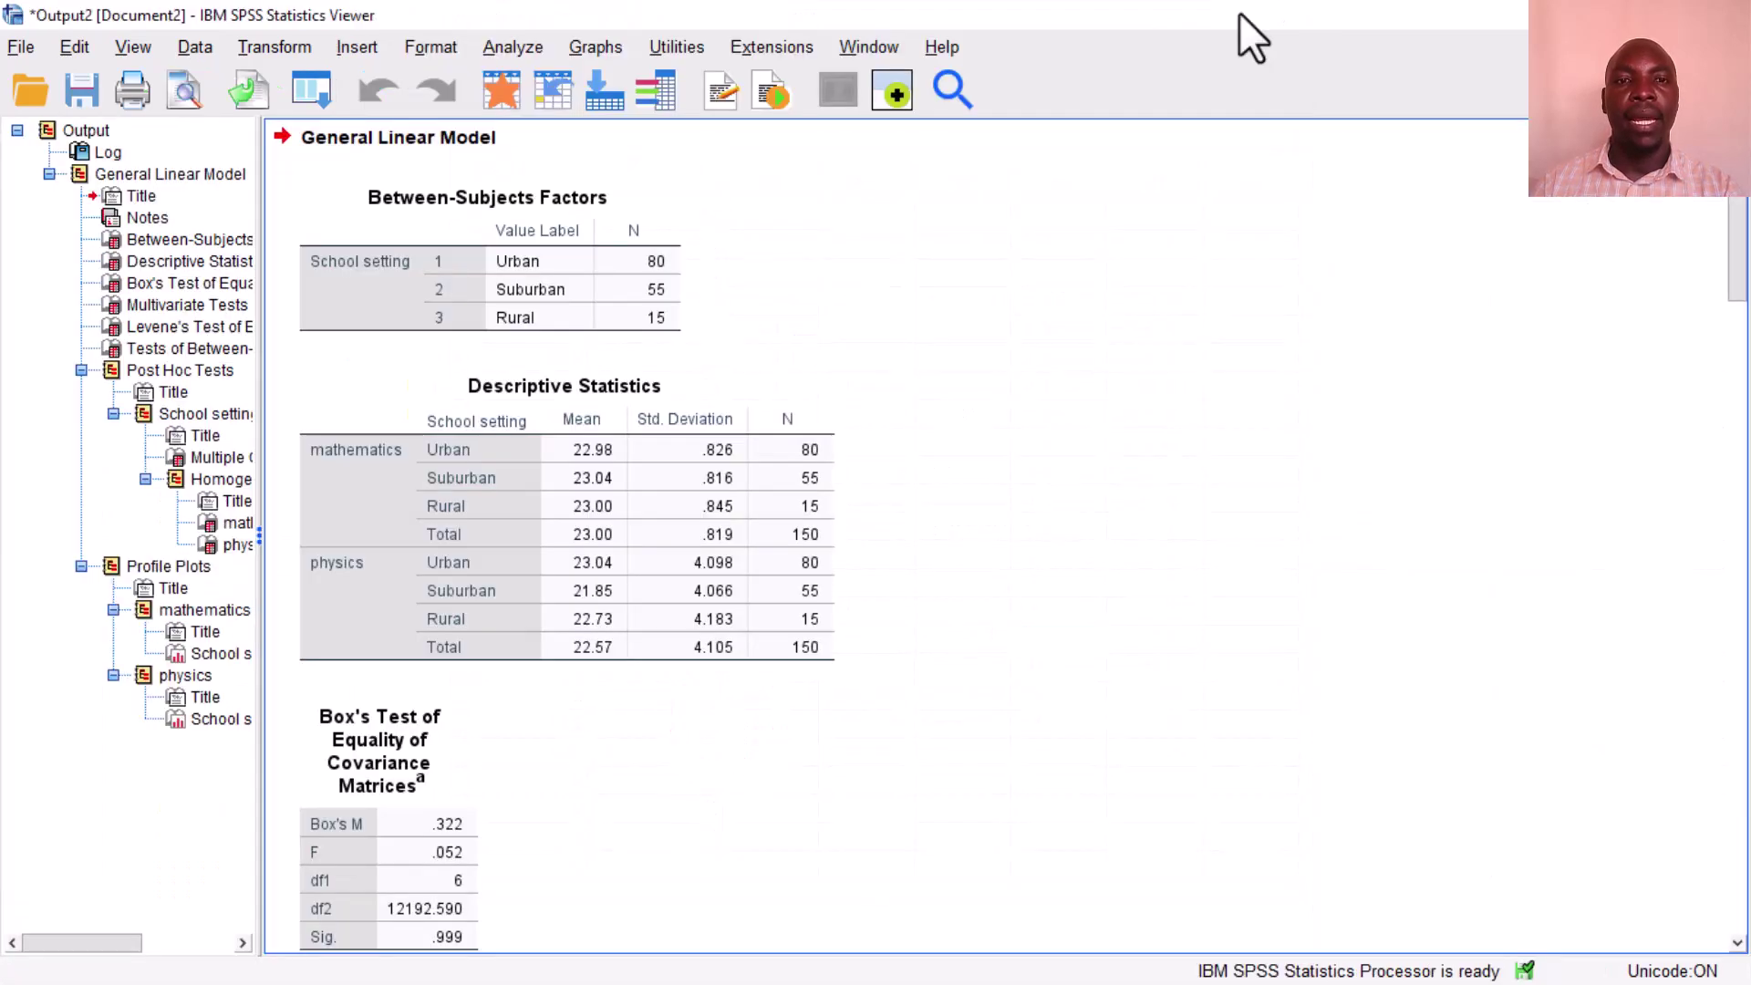
Step: Examine the group sizes in the Between-Subjects Factors table and the mathematics and physics means and deviations in Descriptive Statistics
{"action": "left_click", "coordinate": [573, 261]}
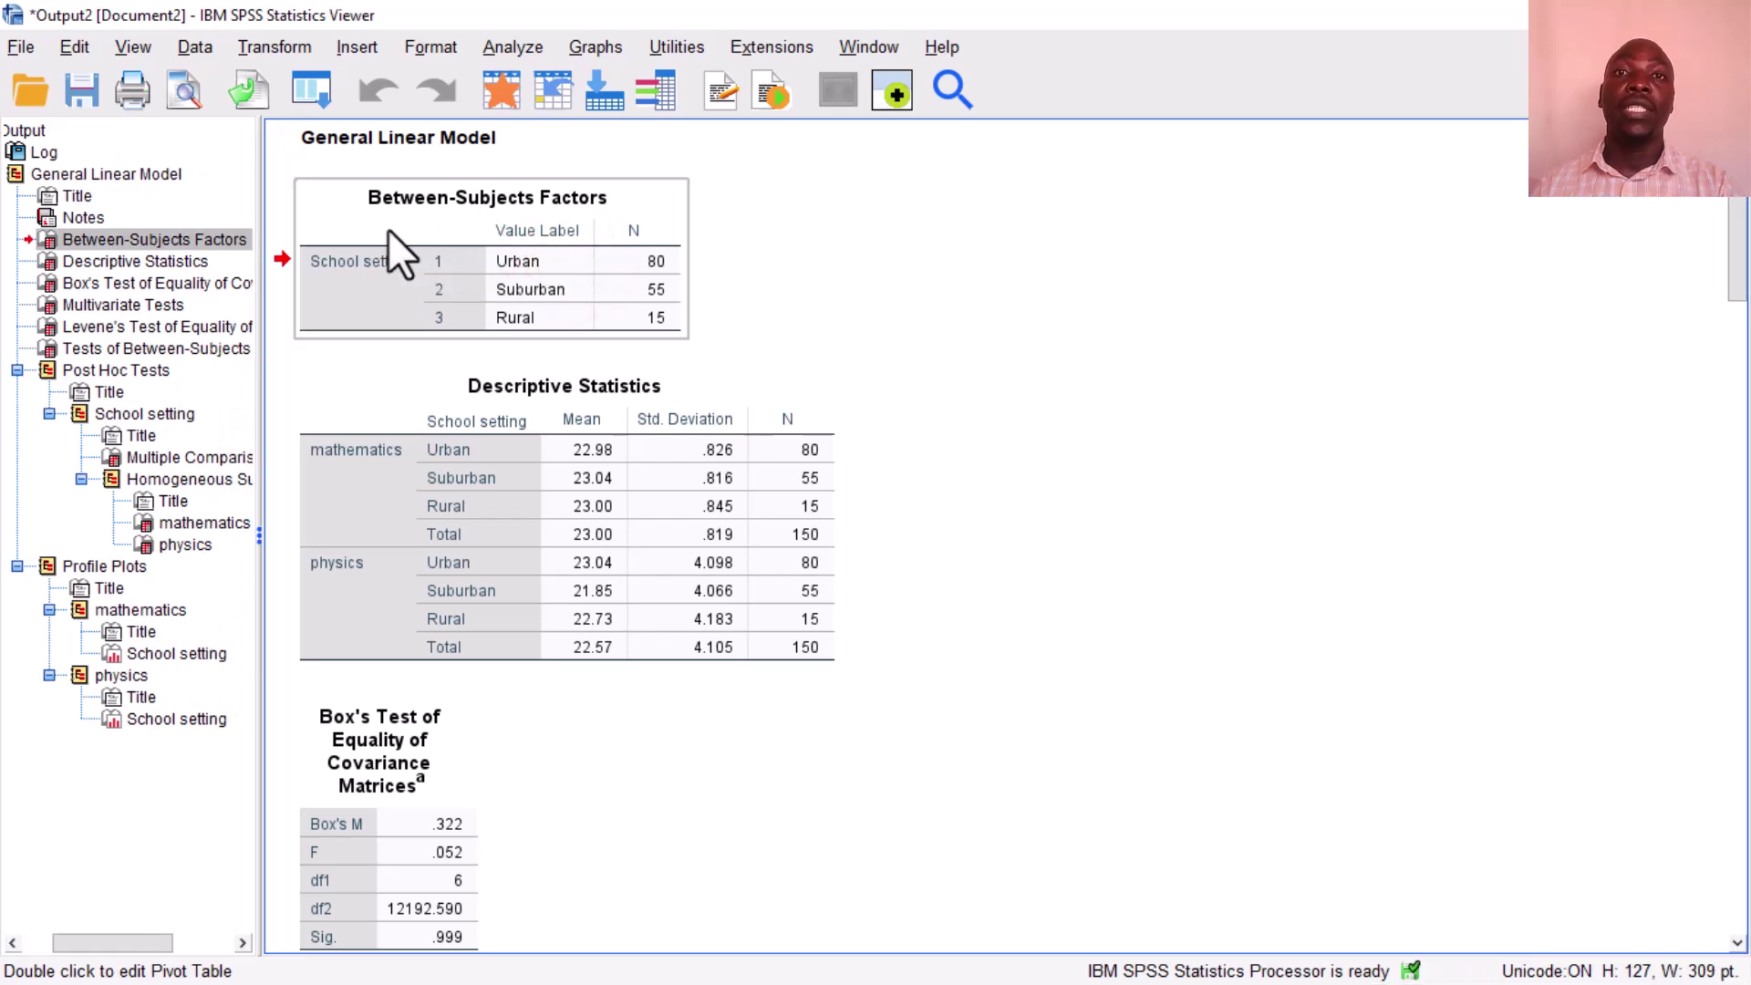
{"action": "left_click", "coordinate": [413, 282]}
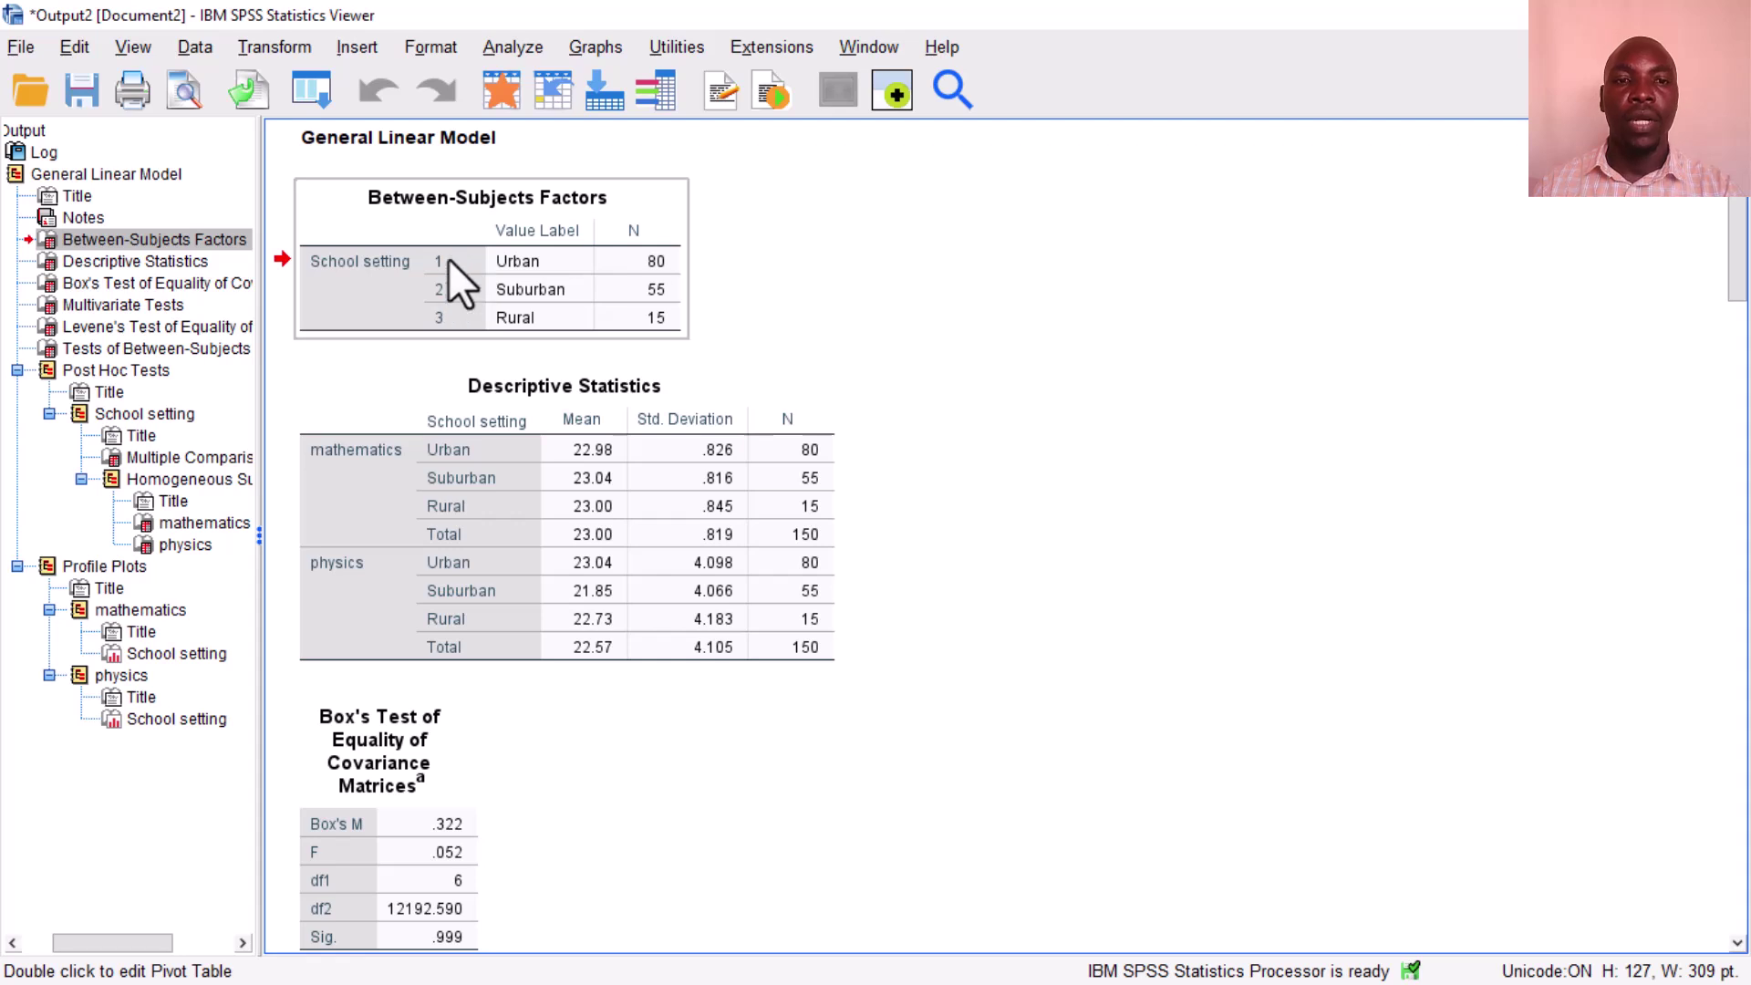
{"action": "left_click", "coordinate": [682, 594]}
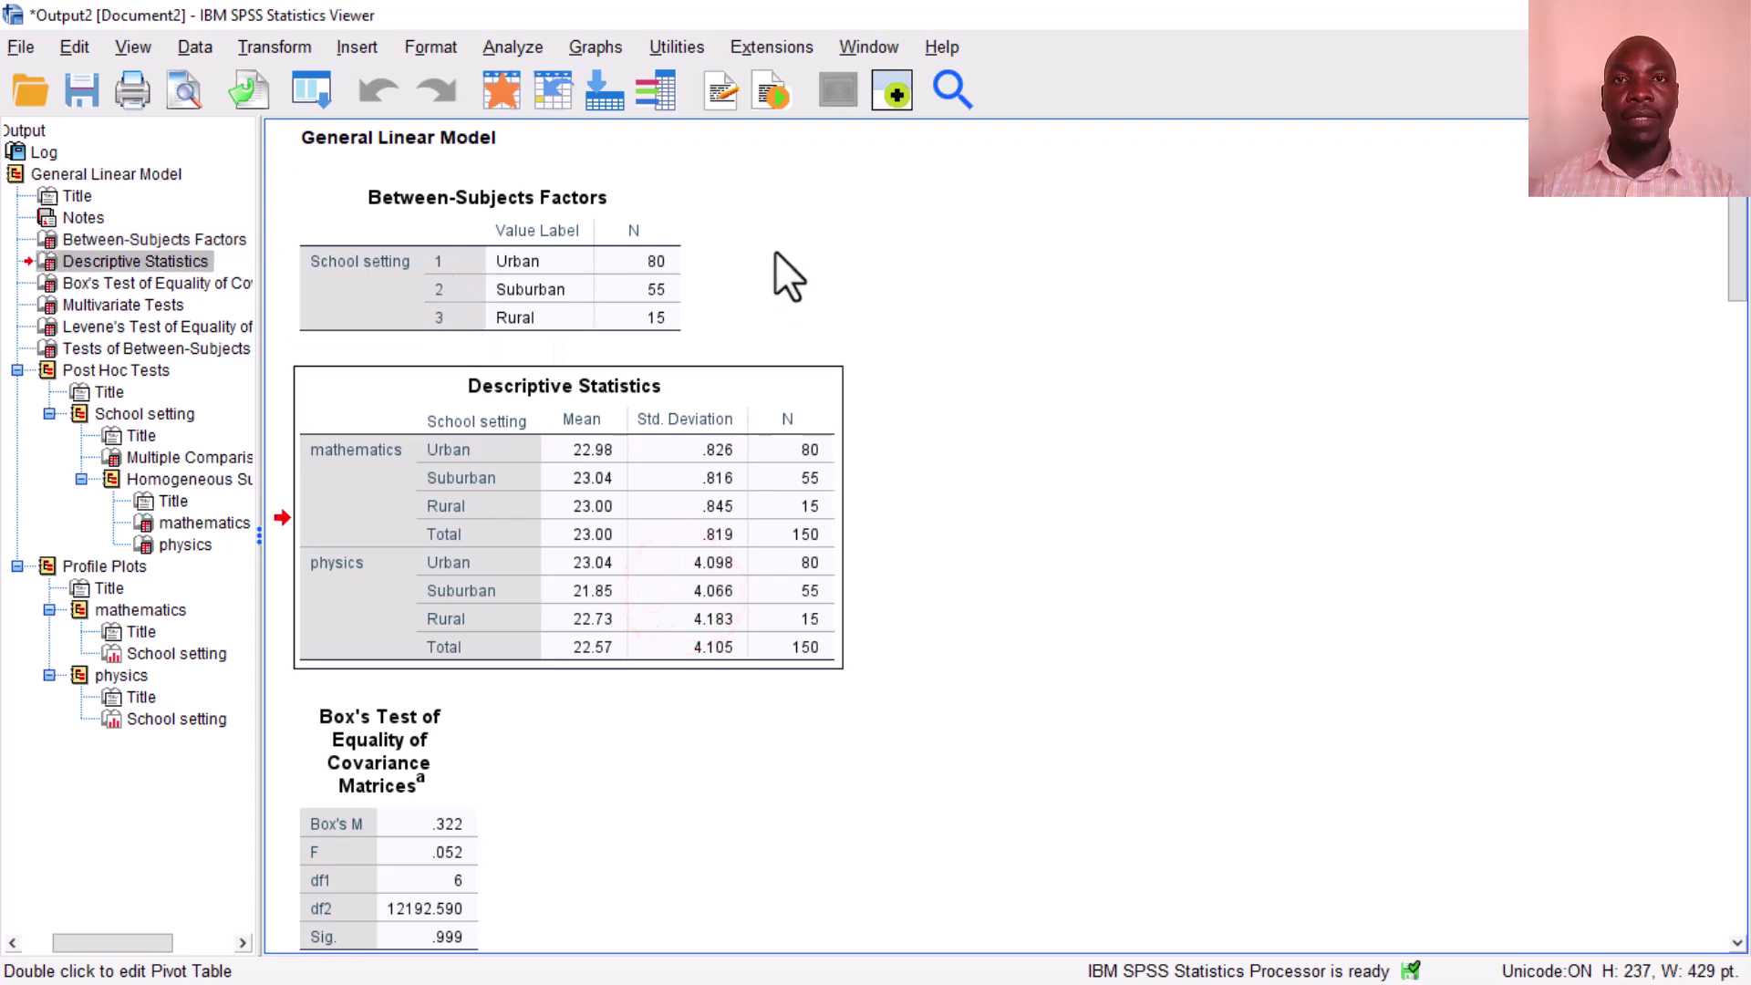
{"action": "scroll", "coordinate": [781, 251], "scroll_direction": "down", "scroll_amount": 2}
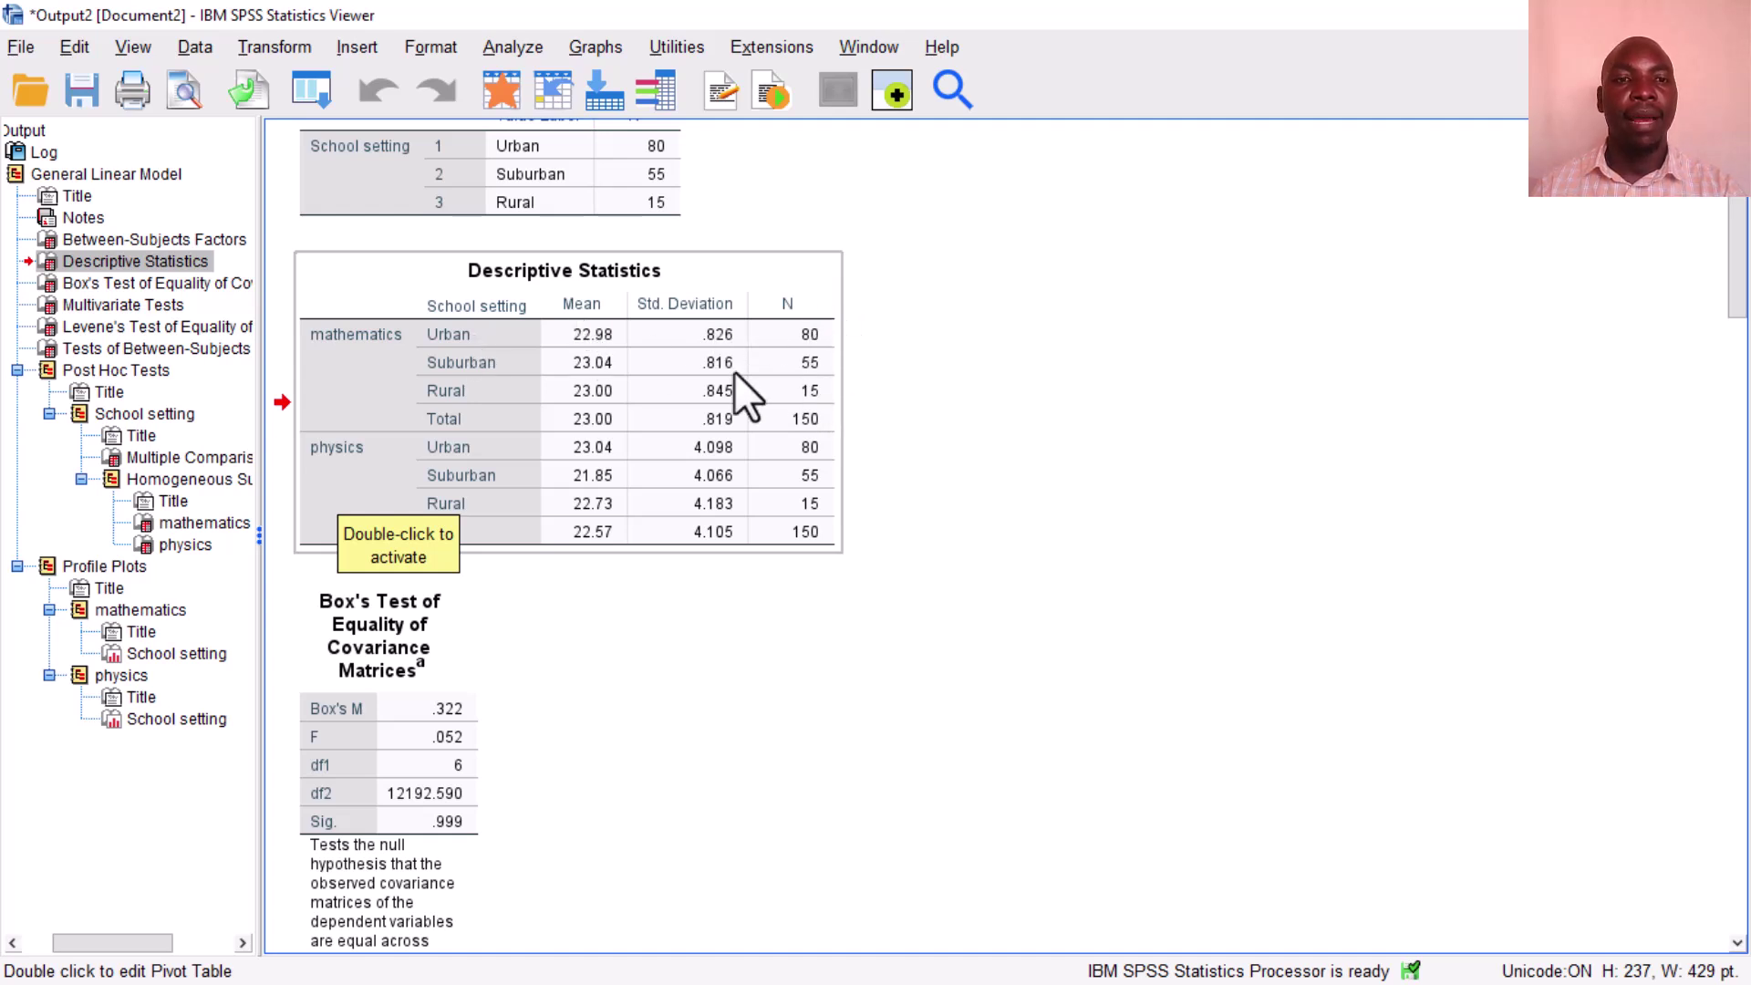
{"action": "left_click", "coordinate": [657, 363]}
Step: Examine Box's Test of Equality of Covariance Matrices, including its significance value and the null hypothesis note
{"action": "scroll", "coordinate": [750, 430], "scroll_direction": "down", "scroll_amount": 4}
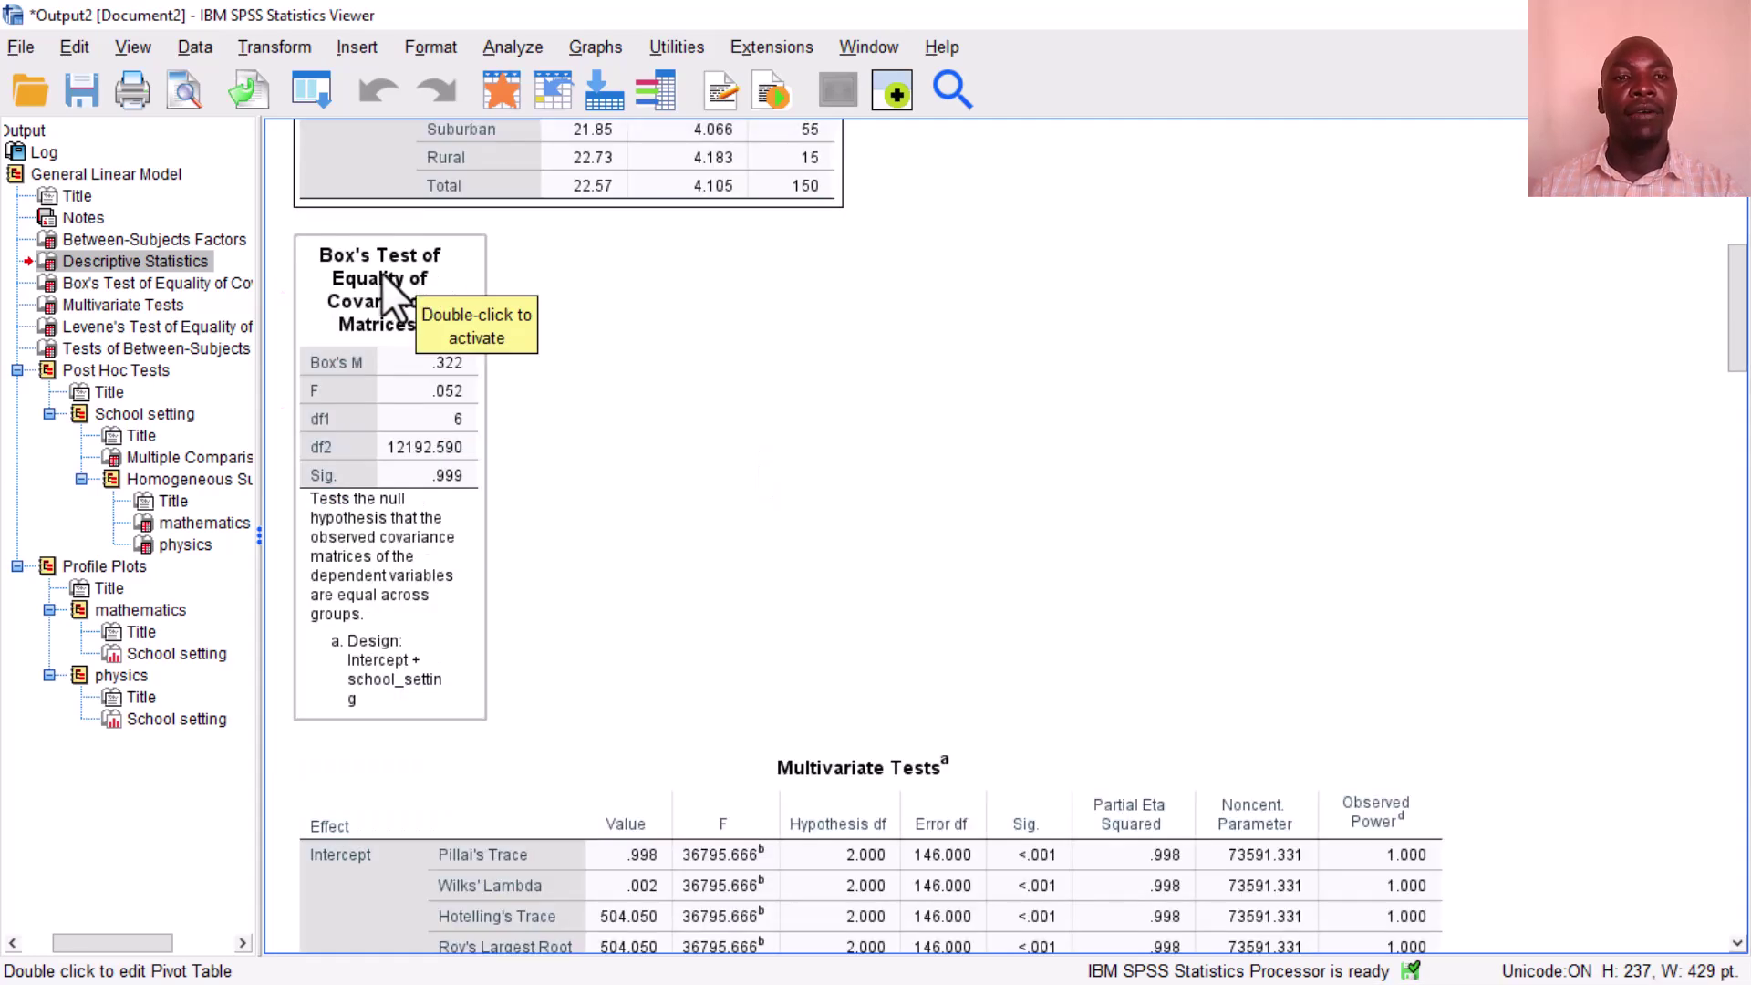
{"action": "left_click", "coordinate": [369, 311]}
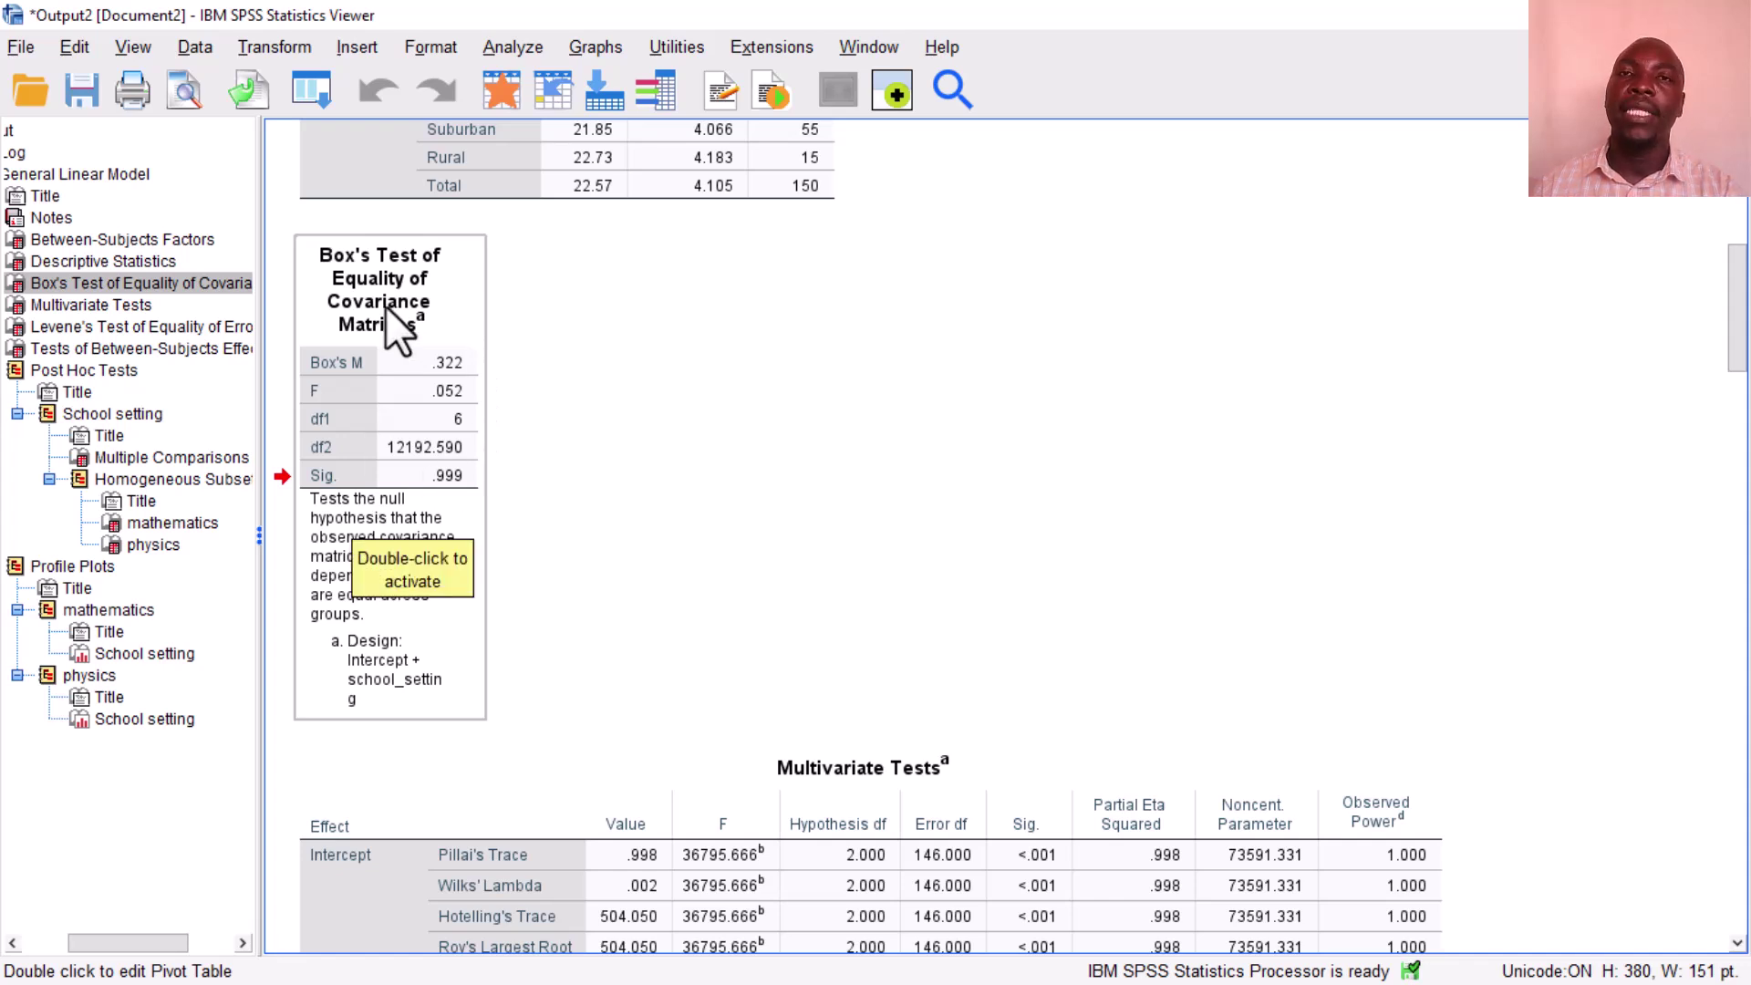
{"action": "left_click", "coordinate": [381, 472]}
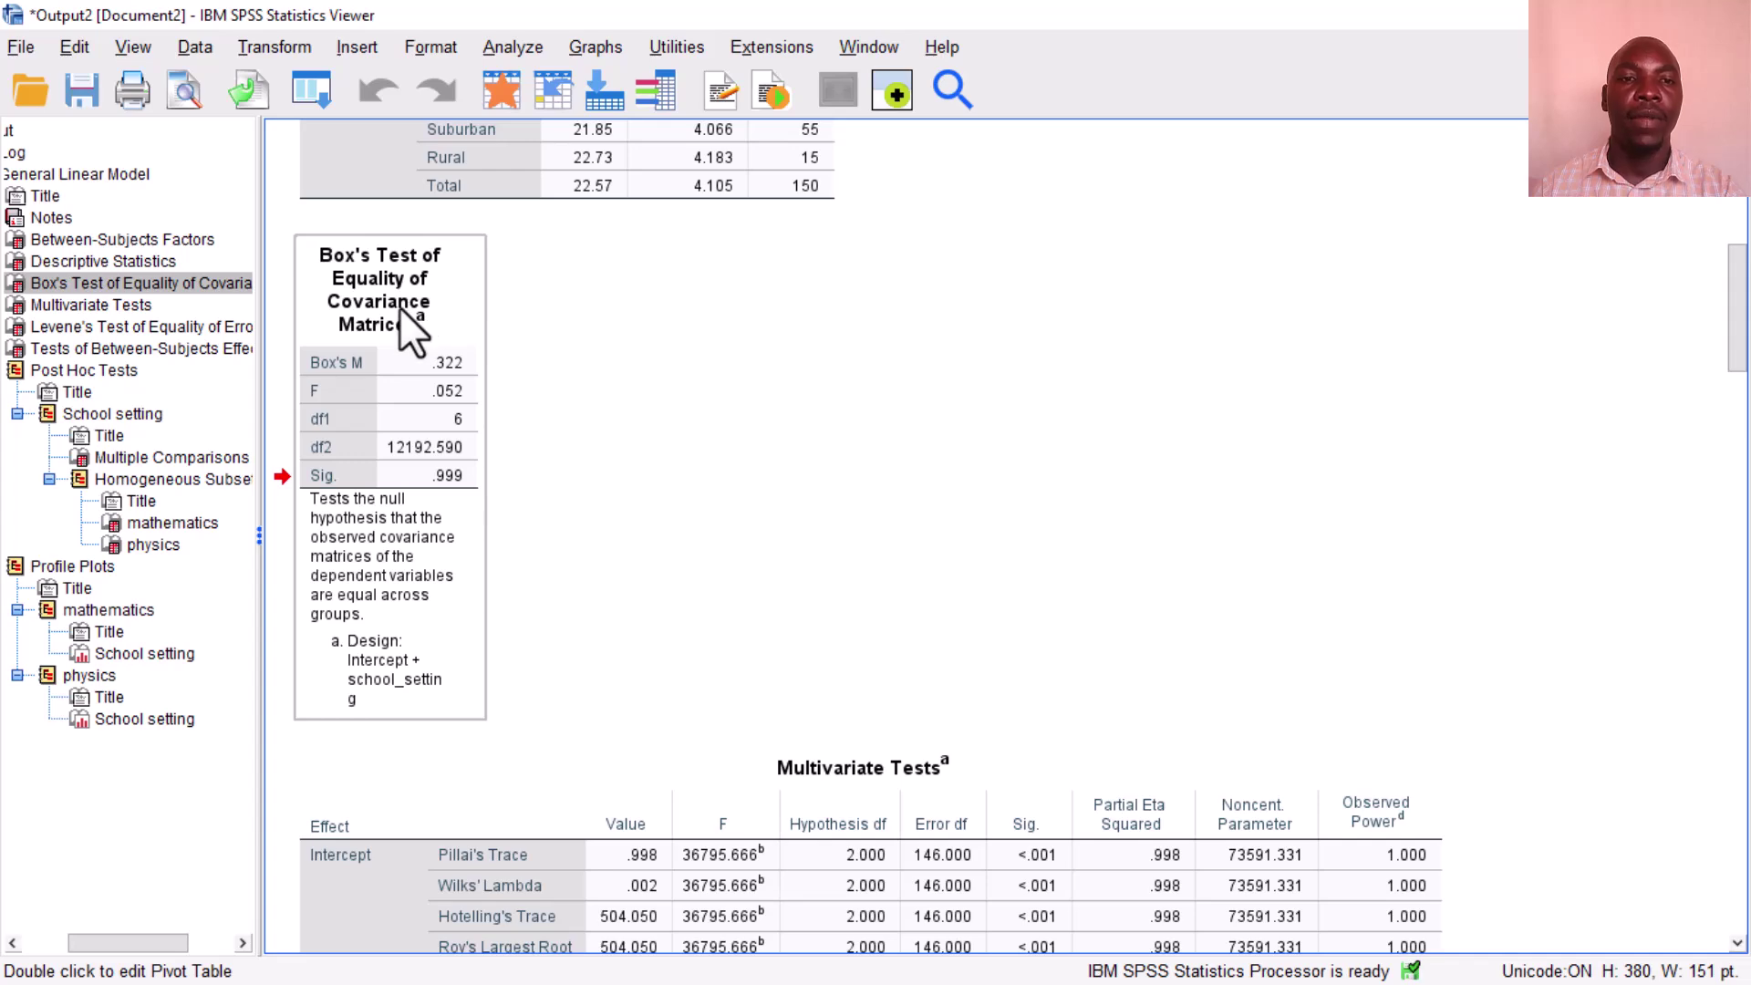
{"action": "scroll", "coordinate": [402, 365], "scroll_direction": "down", "scroll_amount": 2}
{"action": "left_click", "coordinate": [406, 390]}
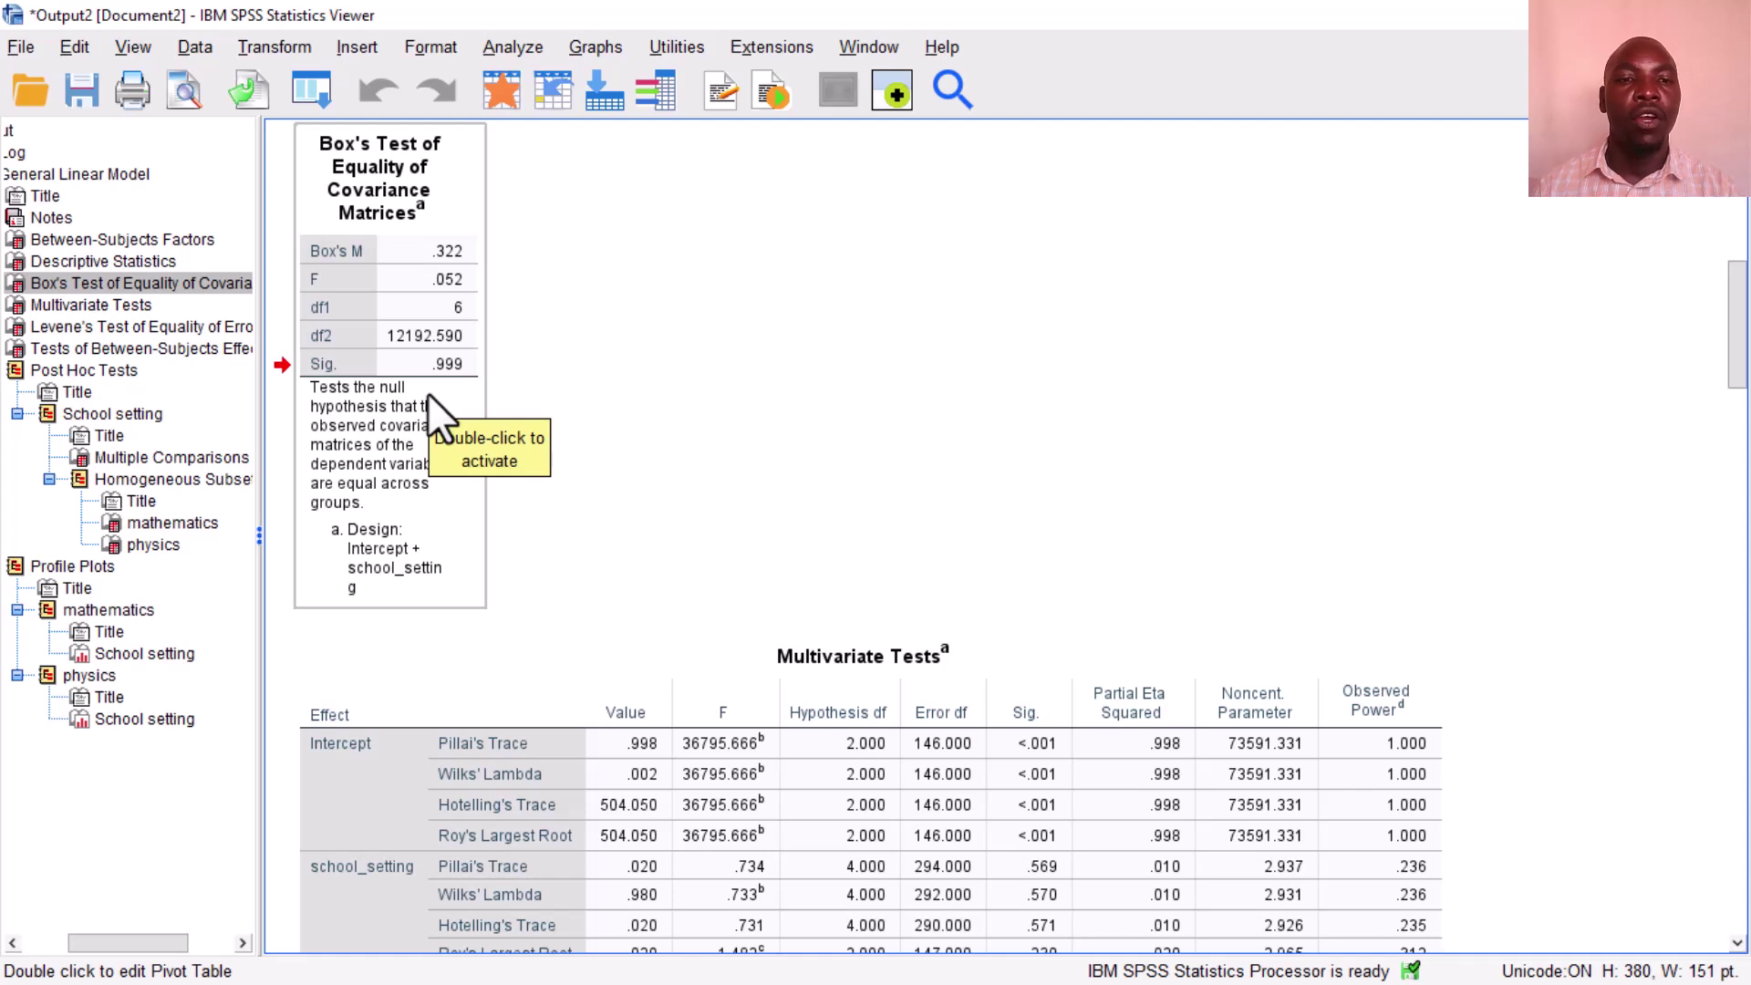
{"action": "left_click", "coordinate": [381, 495]}
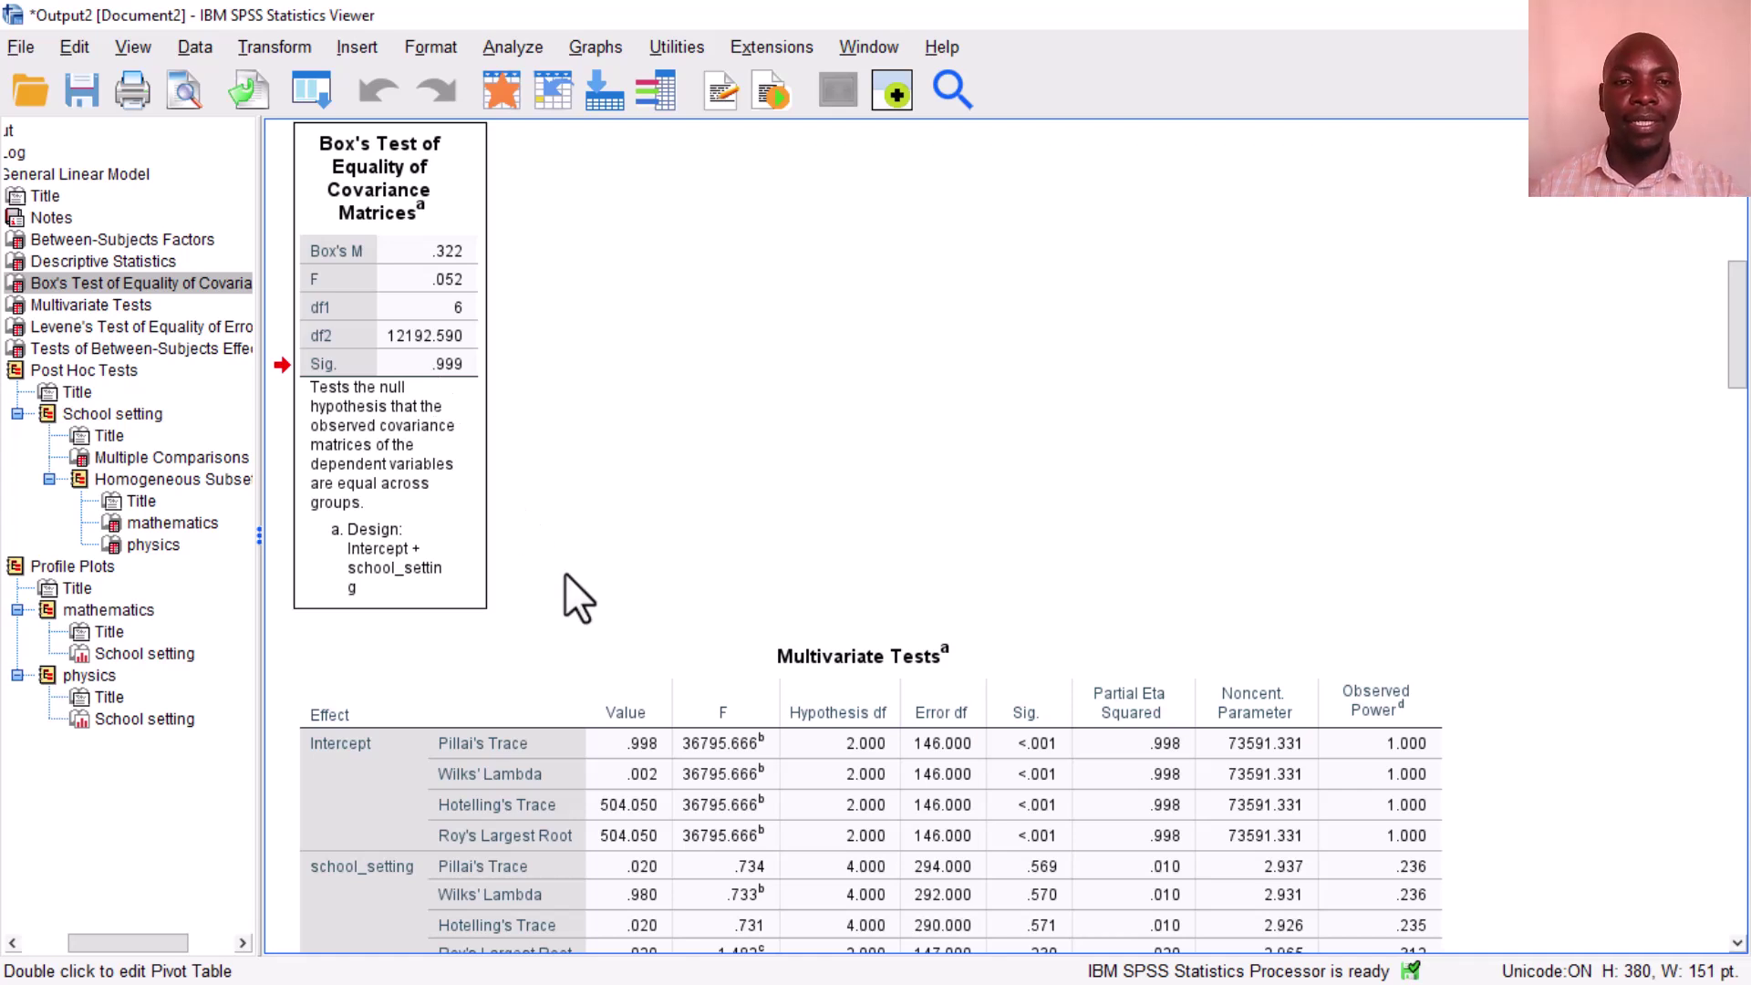
Step: Examine the Multivariate Tests table, focusing on the Wilks' Lambda and other statistics for the school_setting effect
{"action": "left_click", "coordinate": [722, 718]}
{"action": "scroll", "coordinate": [721, 715], "scroll_direction": "down", "scroll_amount": 5}
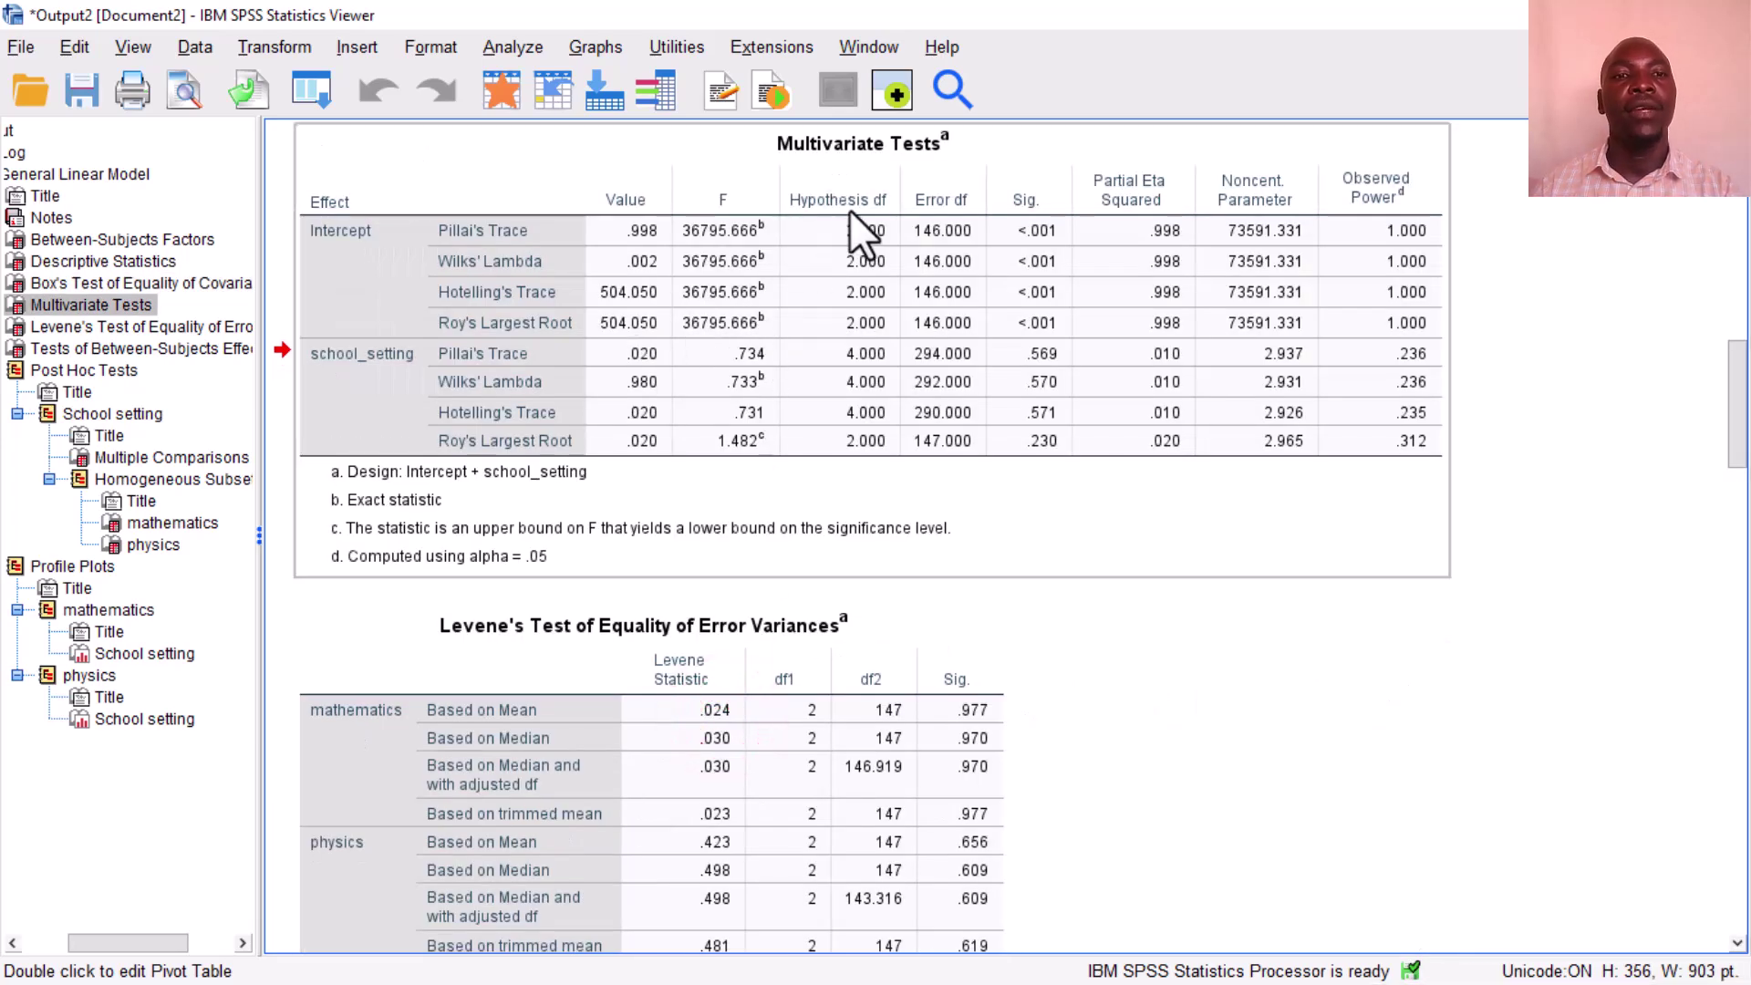
{"action": "left_click", "coordinate": [764, 205]}
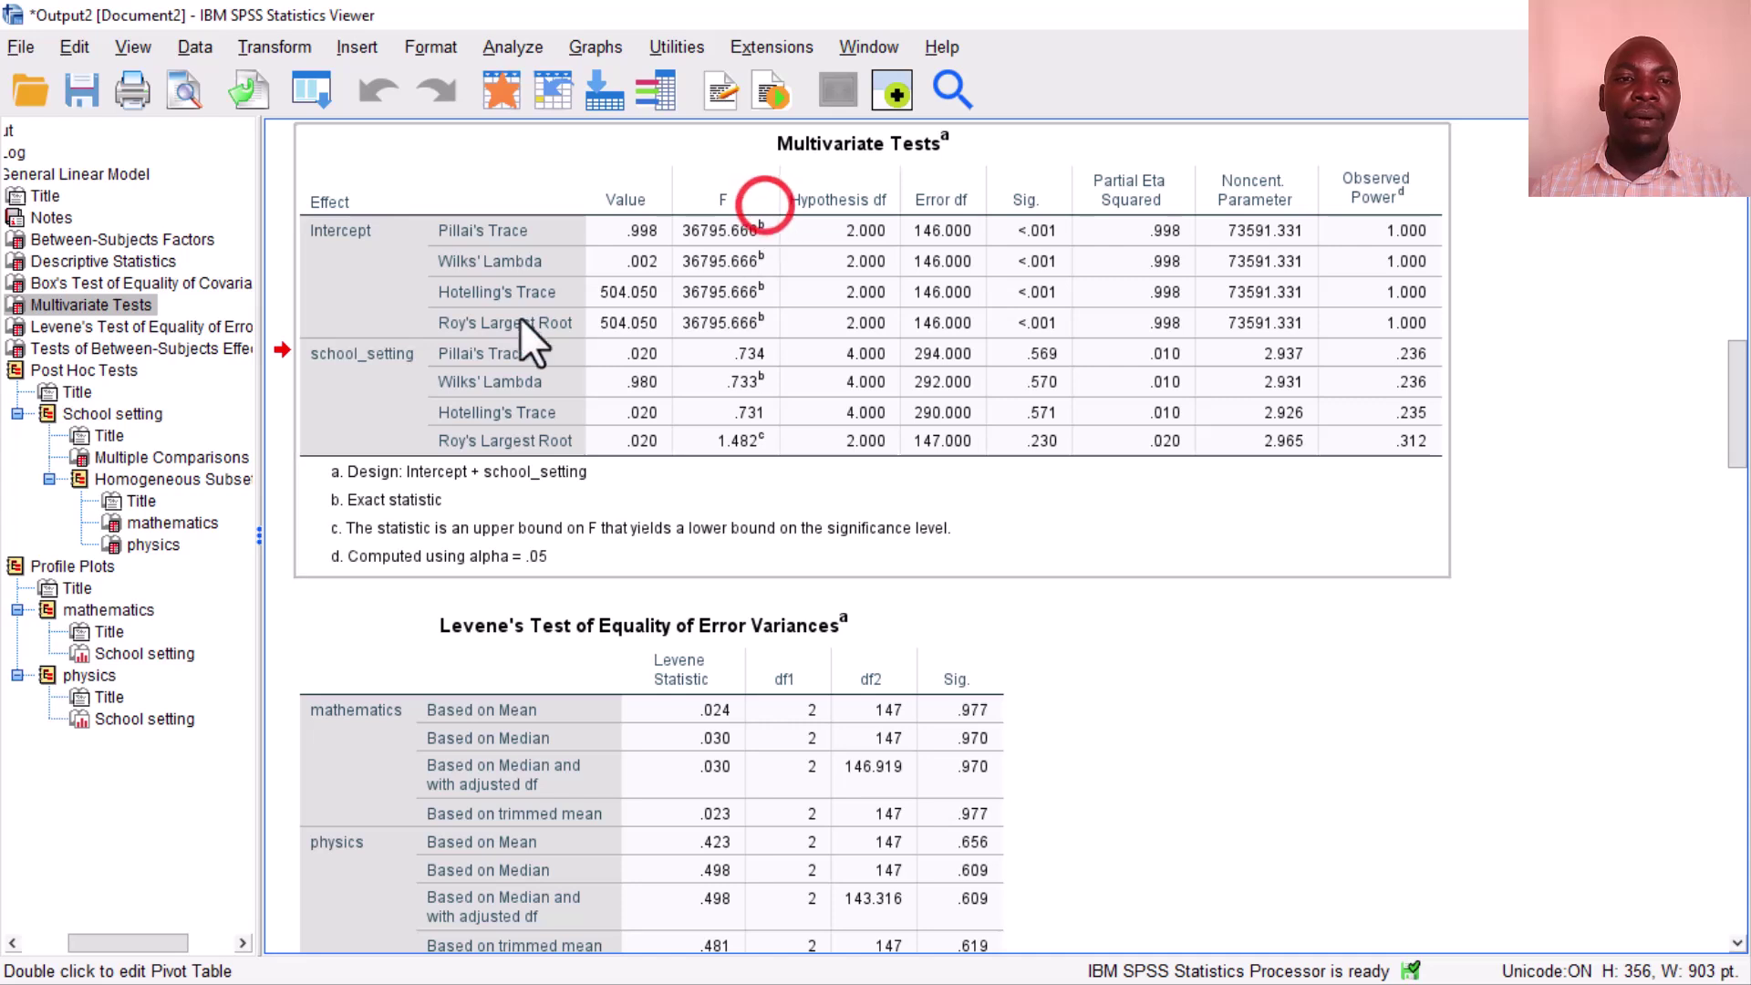
{"action": "left_click", "coordinate": [365, 367]}
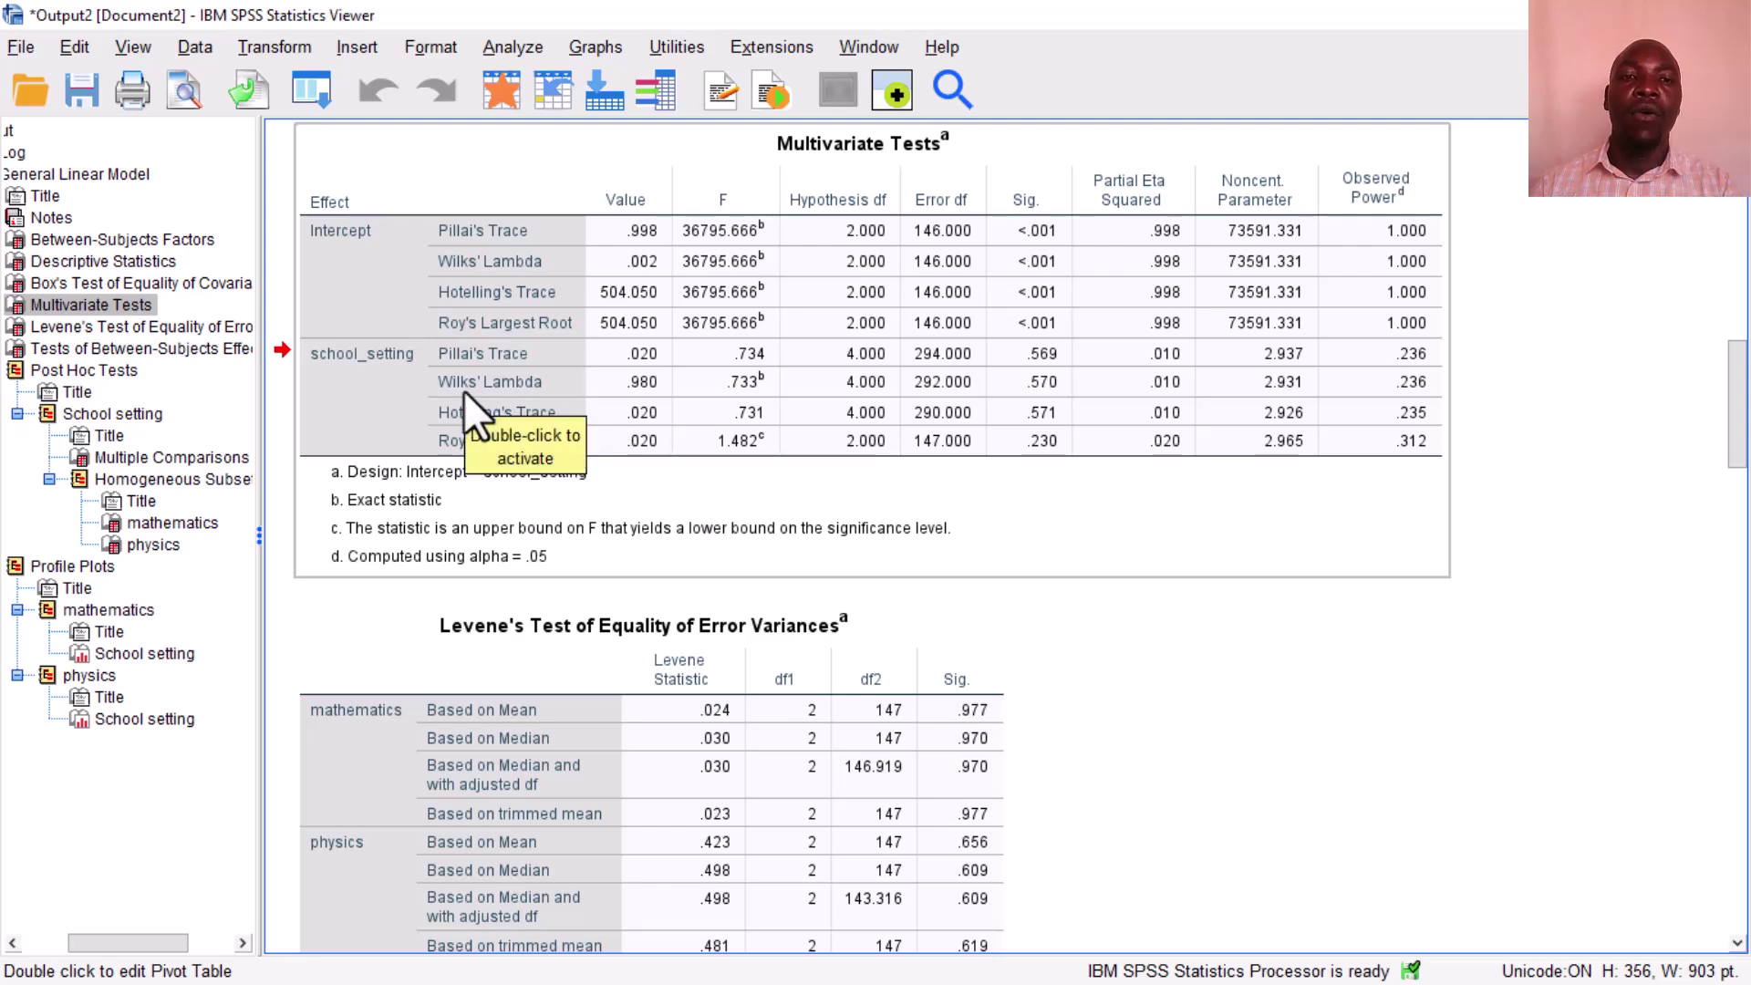
Step: Review Levene's Test of Equality of Error Variances for mathematics and physics alongside Box's test of covariance matrices
{"action": "scroll", "coordinate": [463, 390], "scroll_direction": "down", "scroll_amount": 3}
{"action": "left_click", "coordinate": [556, 556]}
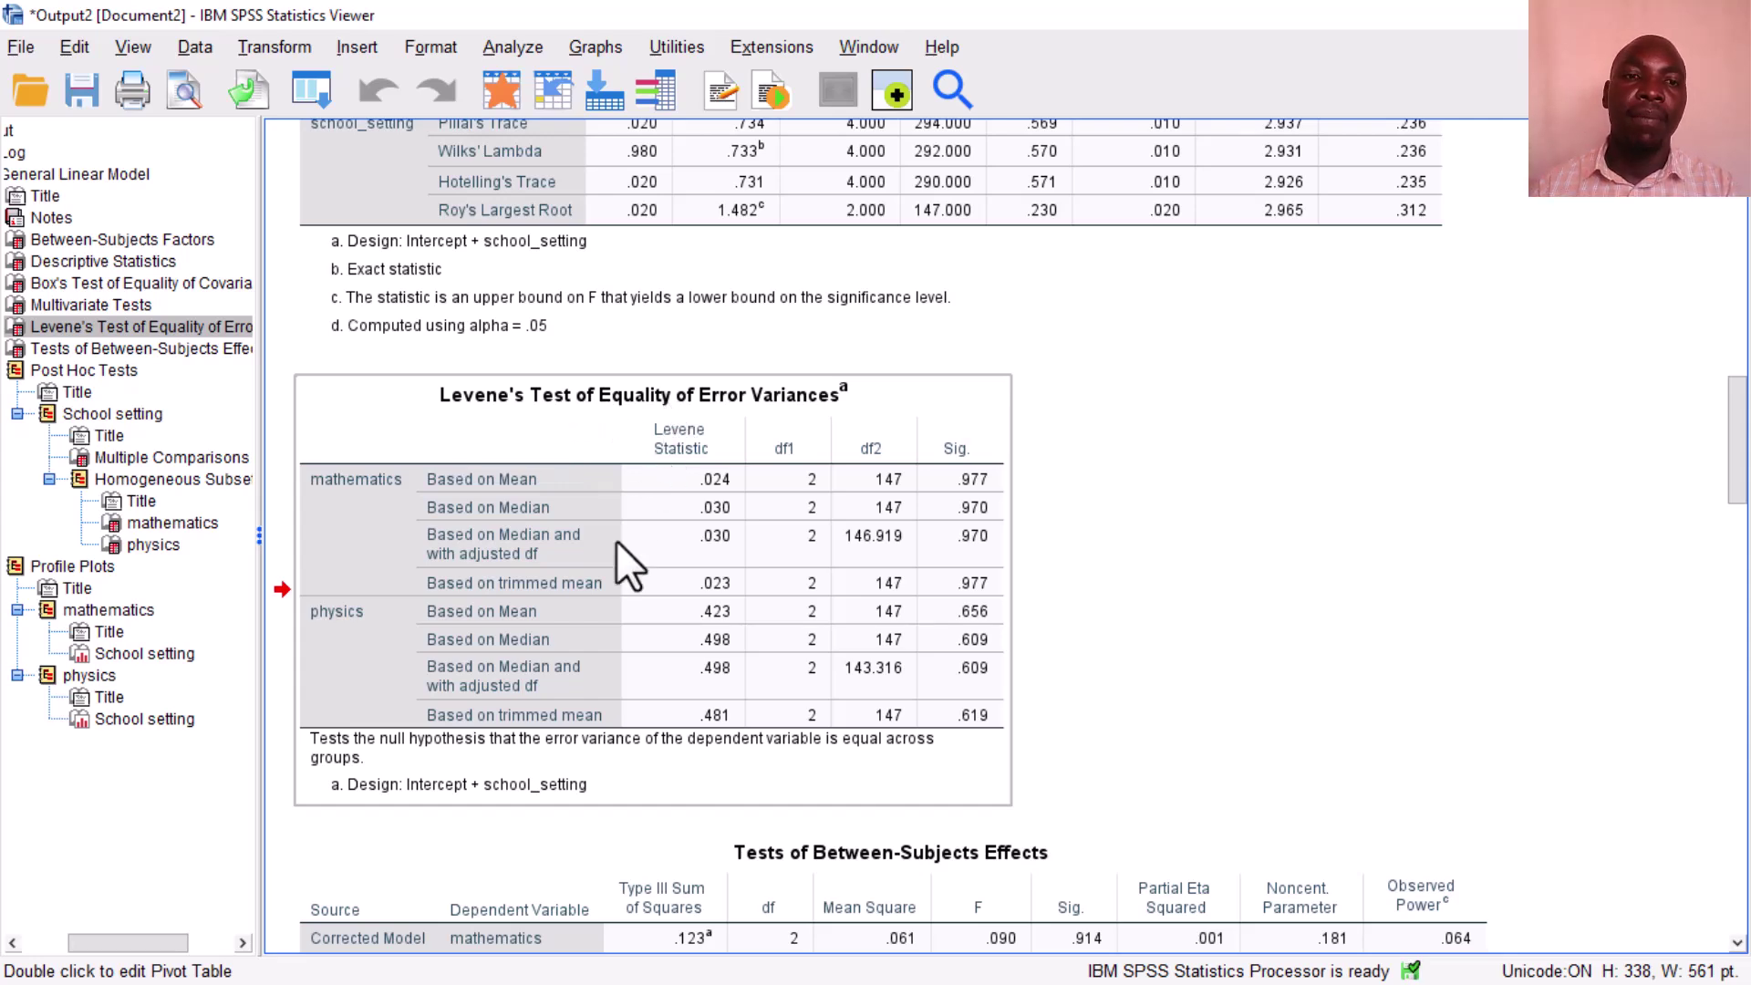
{"action": "scroll", "coordinate": [616, 547], "scroll_direction": "up", "scroll_amount": 5}
{"action": "left_click", "coordinate": [418, 251]}
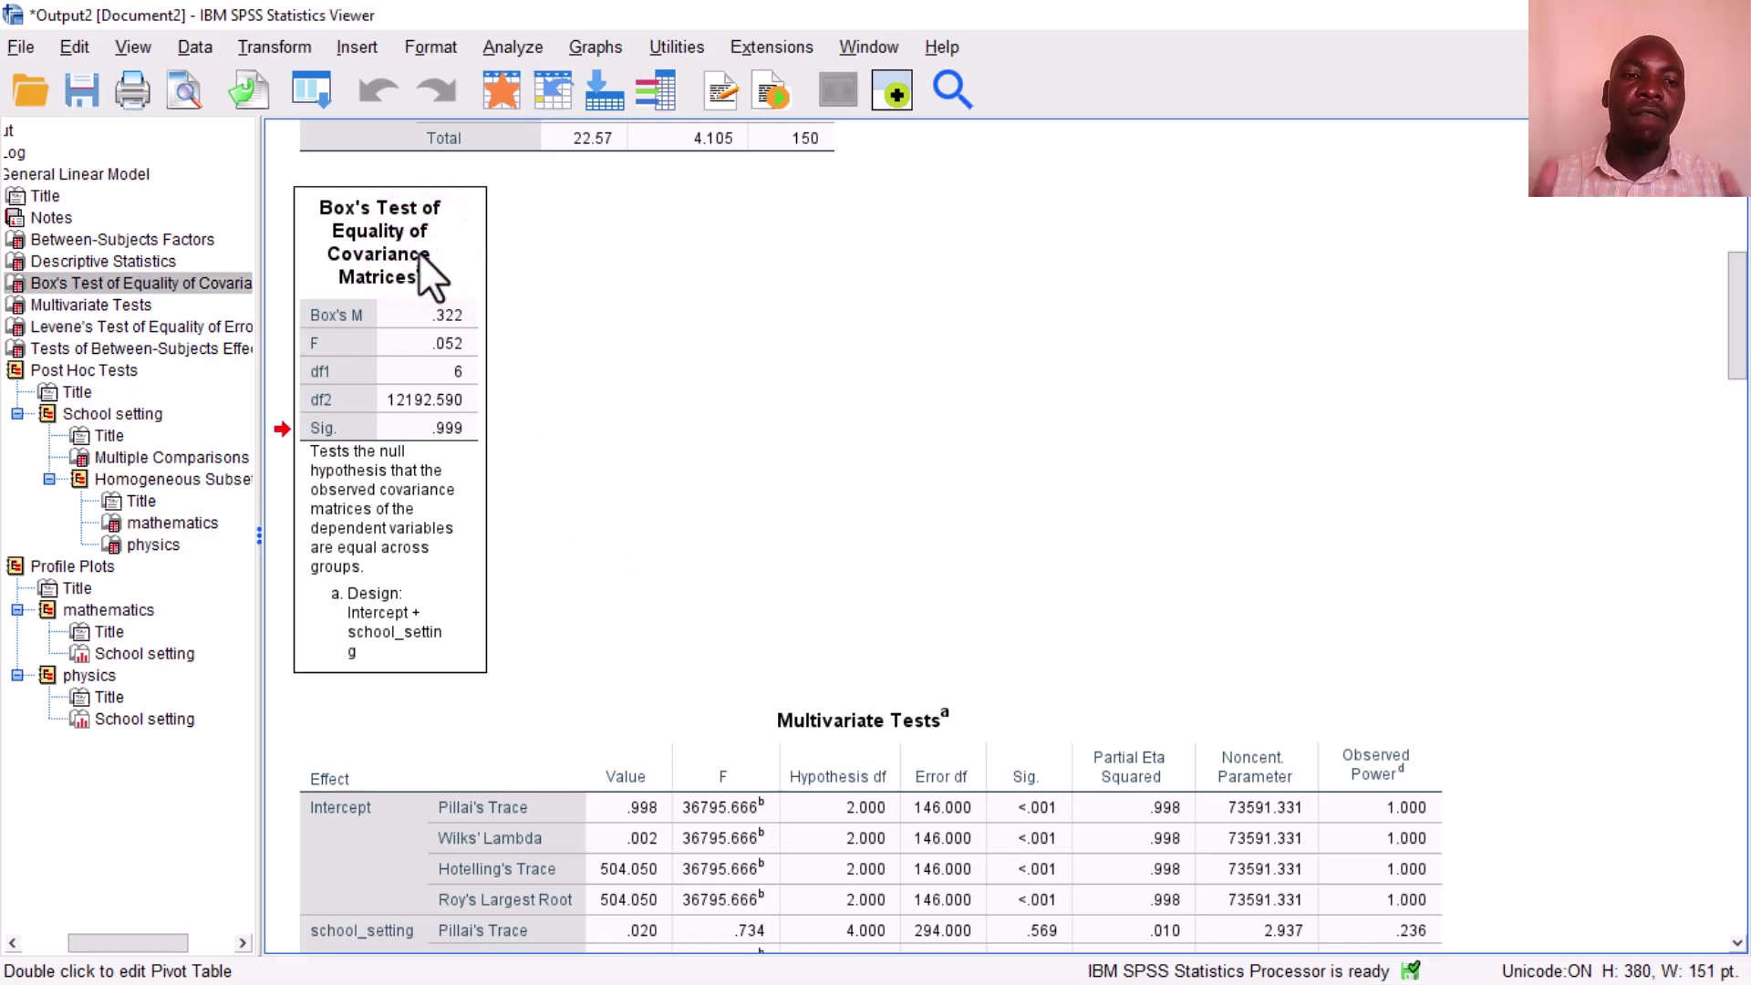
{"action": "scroll", "coordinate": [547, 511], "scroll_direction": "down", "scroll_amount": 5}
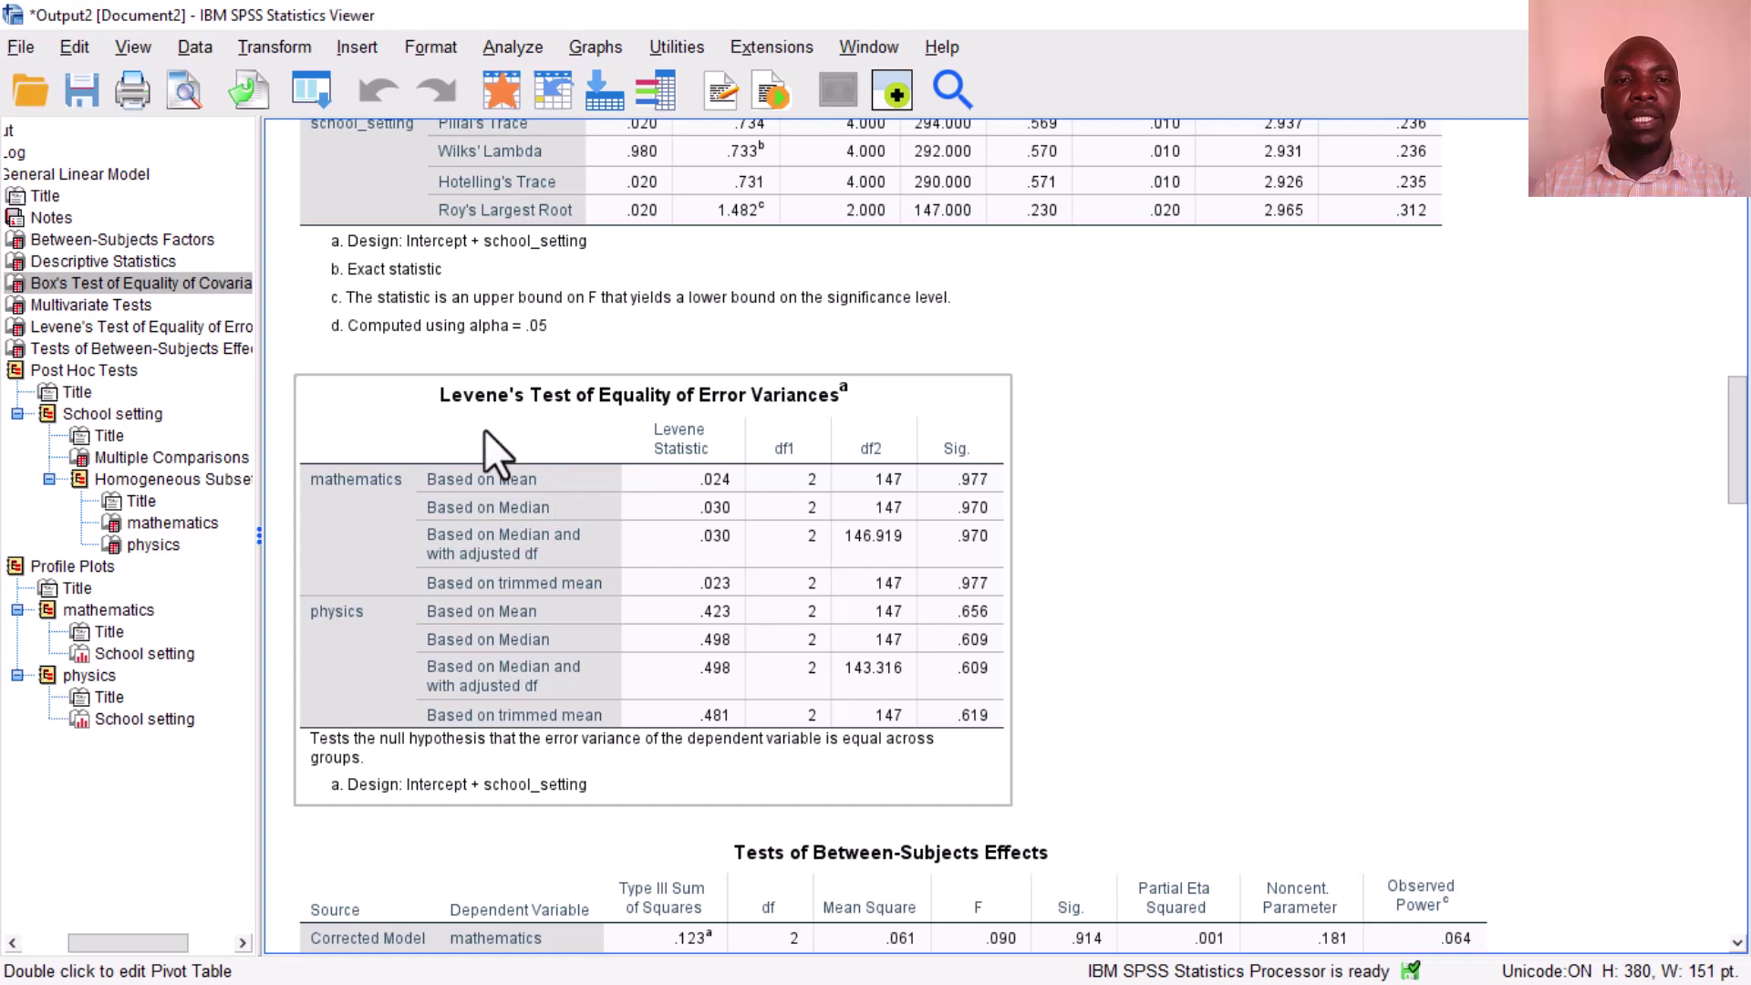
Step: Examine the school_setting rows of Tests of Between-Subjects Effects for mathematics and physics, cross-checking them against Levene's Test and the Multivariate Tests
{"action": "left_click", "coordinate": [365, 485]}
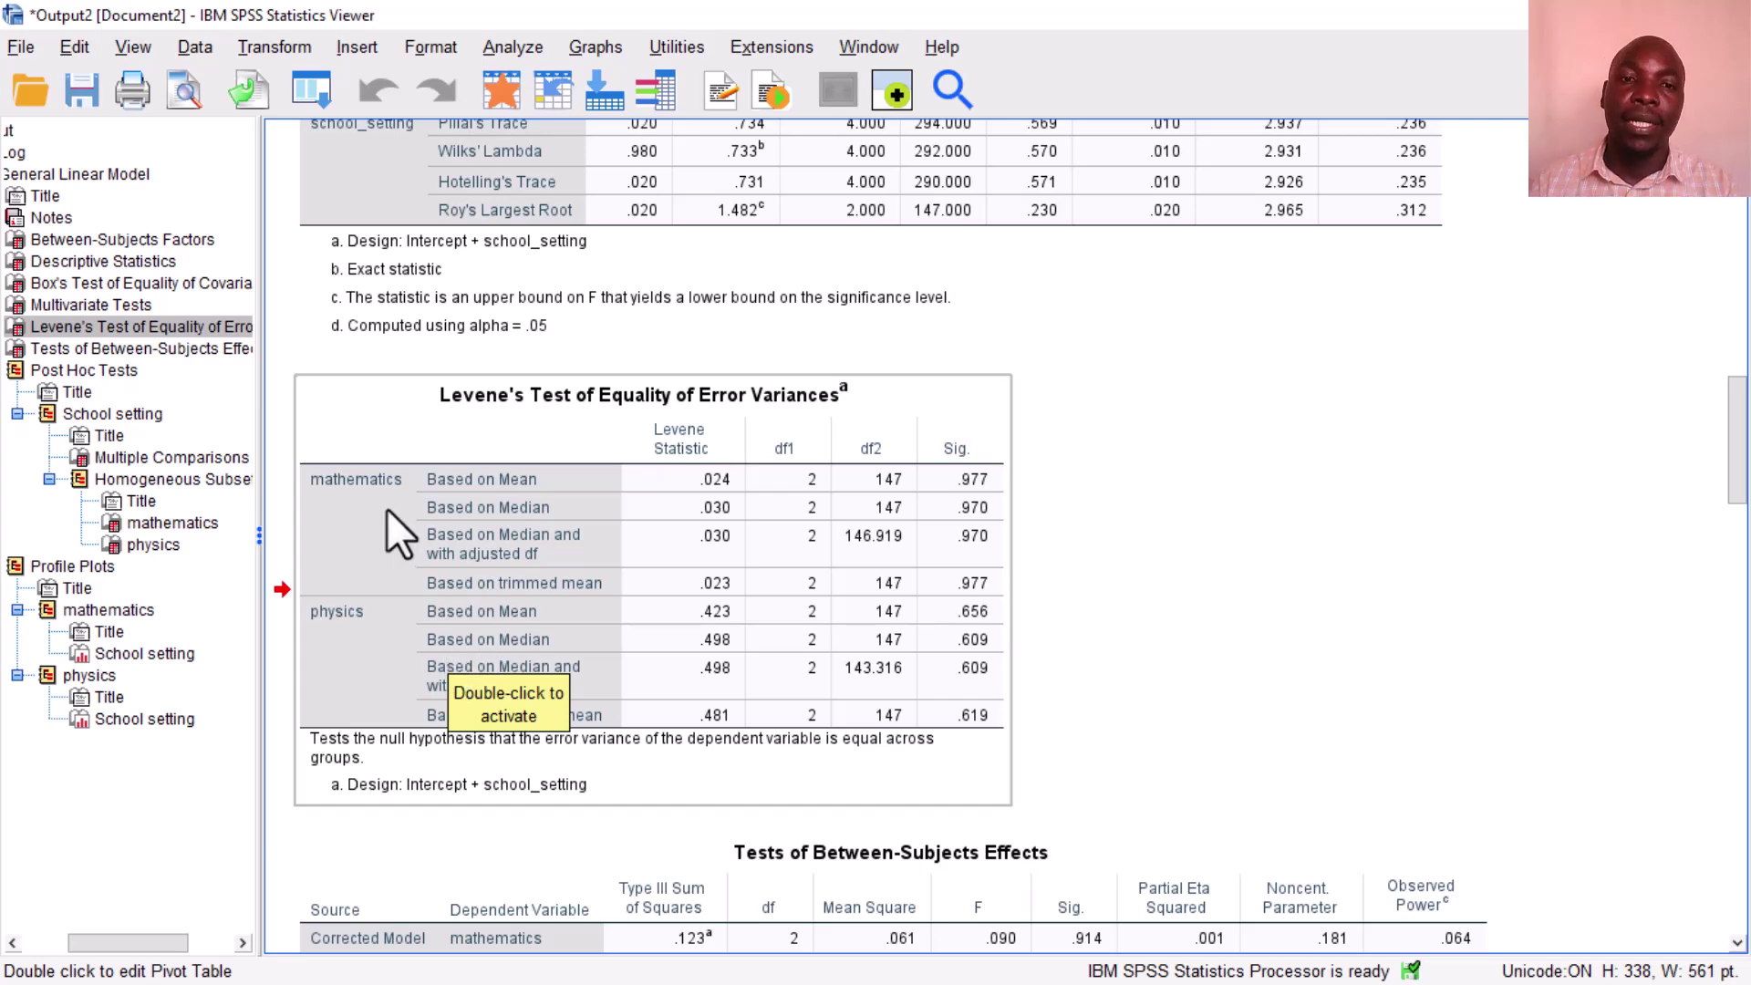
{"action": "key", "text": "Down"}
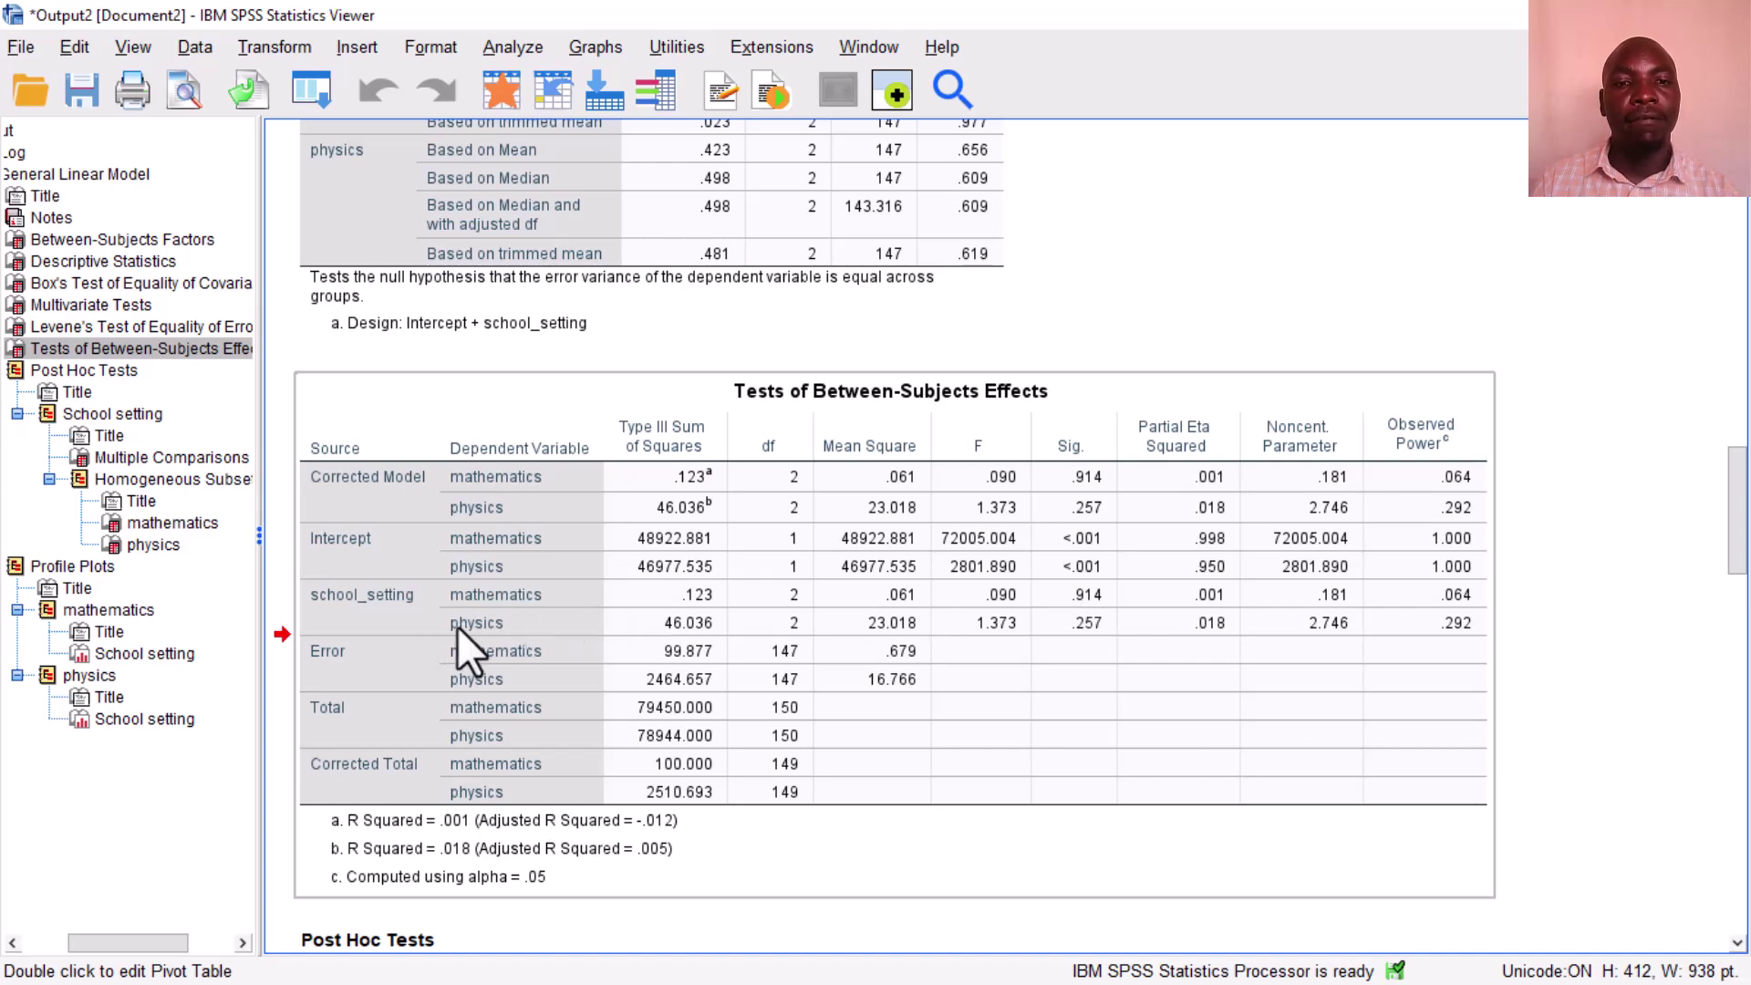
{"action": "left_click", "coordinate": [1098, 618]}
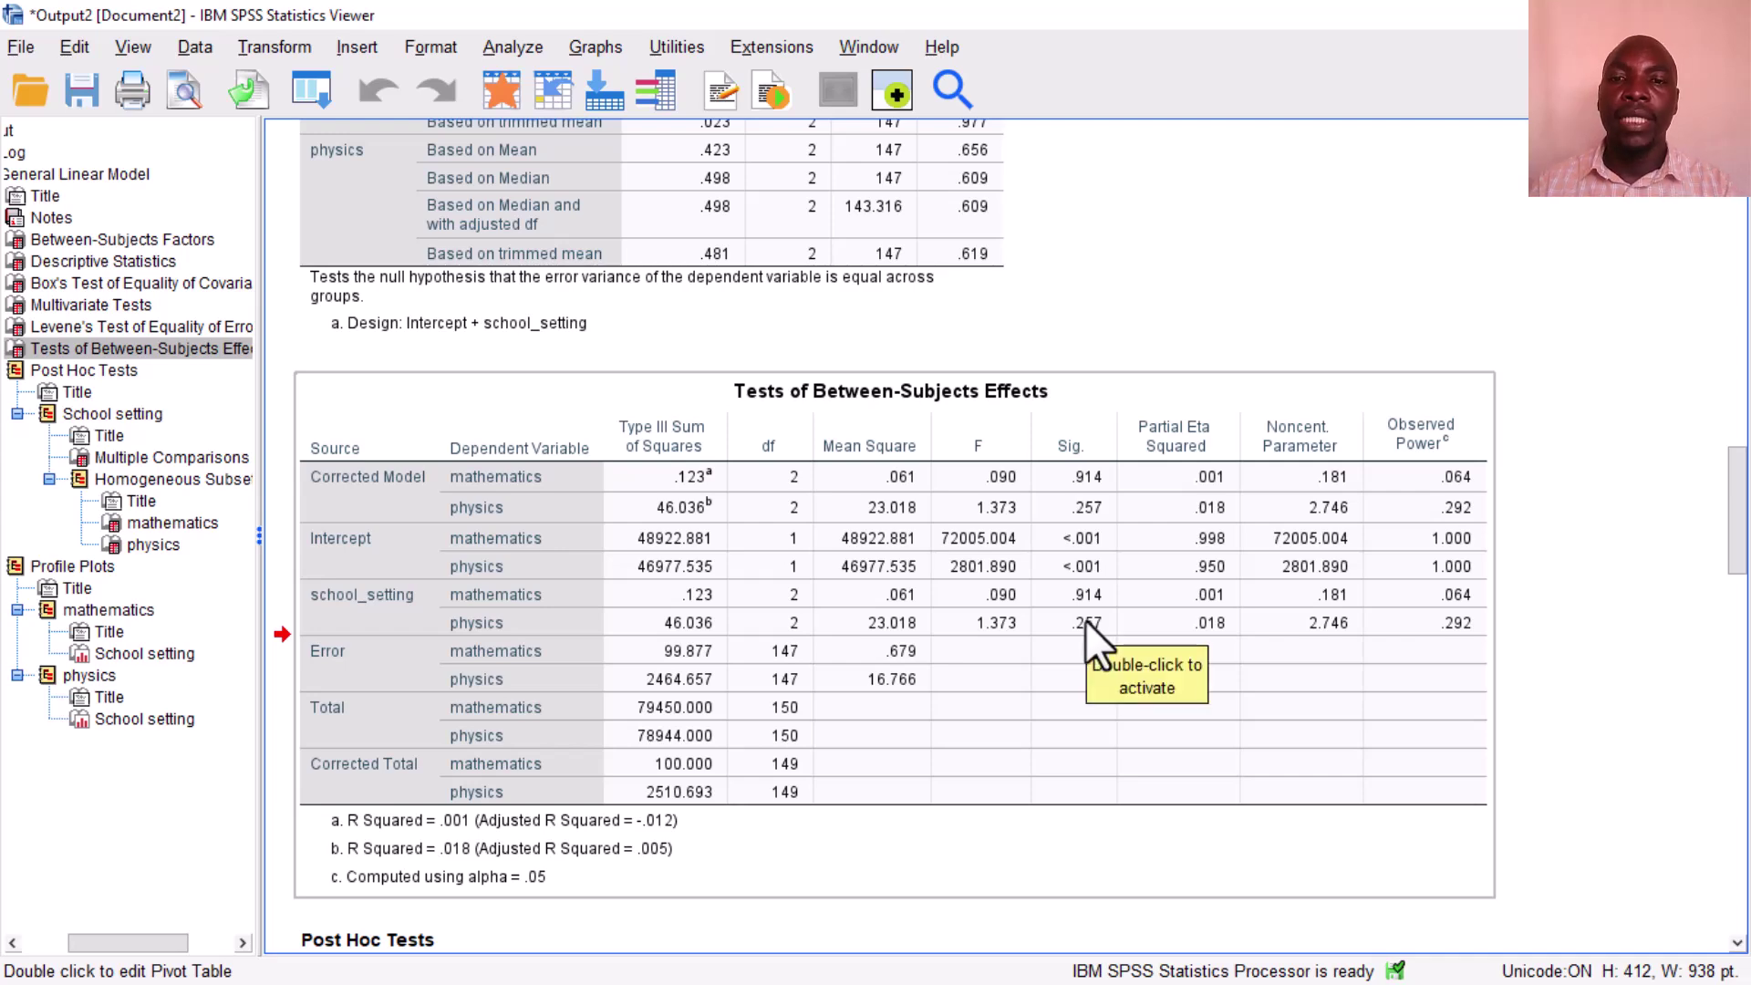
{"action": "scroll", "coordinate": [1085, 620], "scroll_direction": "up", "scroll_amount": 8}
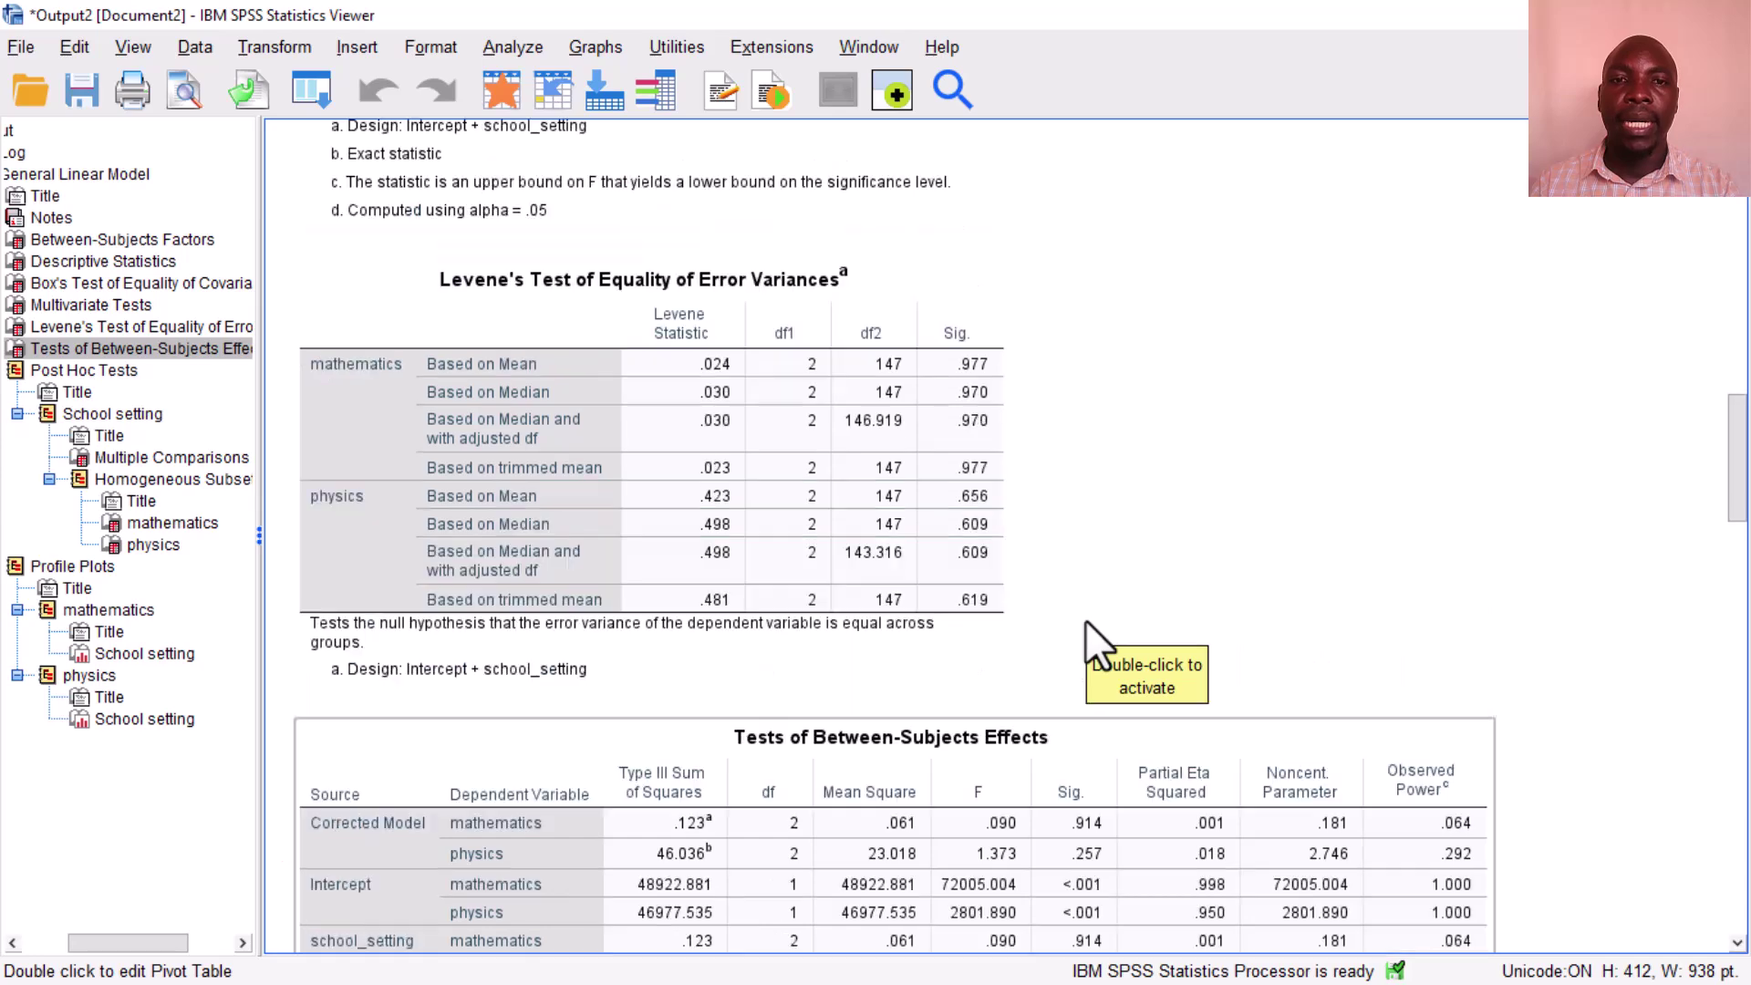
{"action": "left_click", "coordinate": [855, 561]}
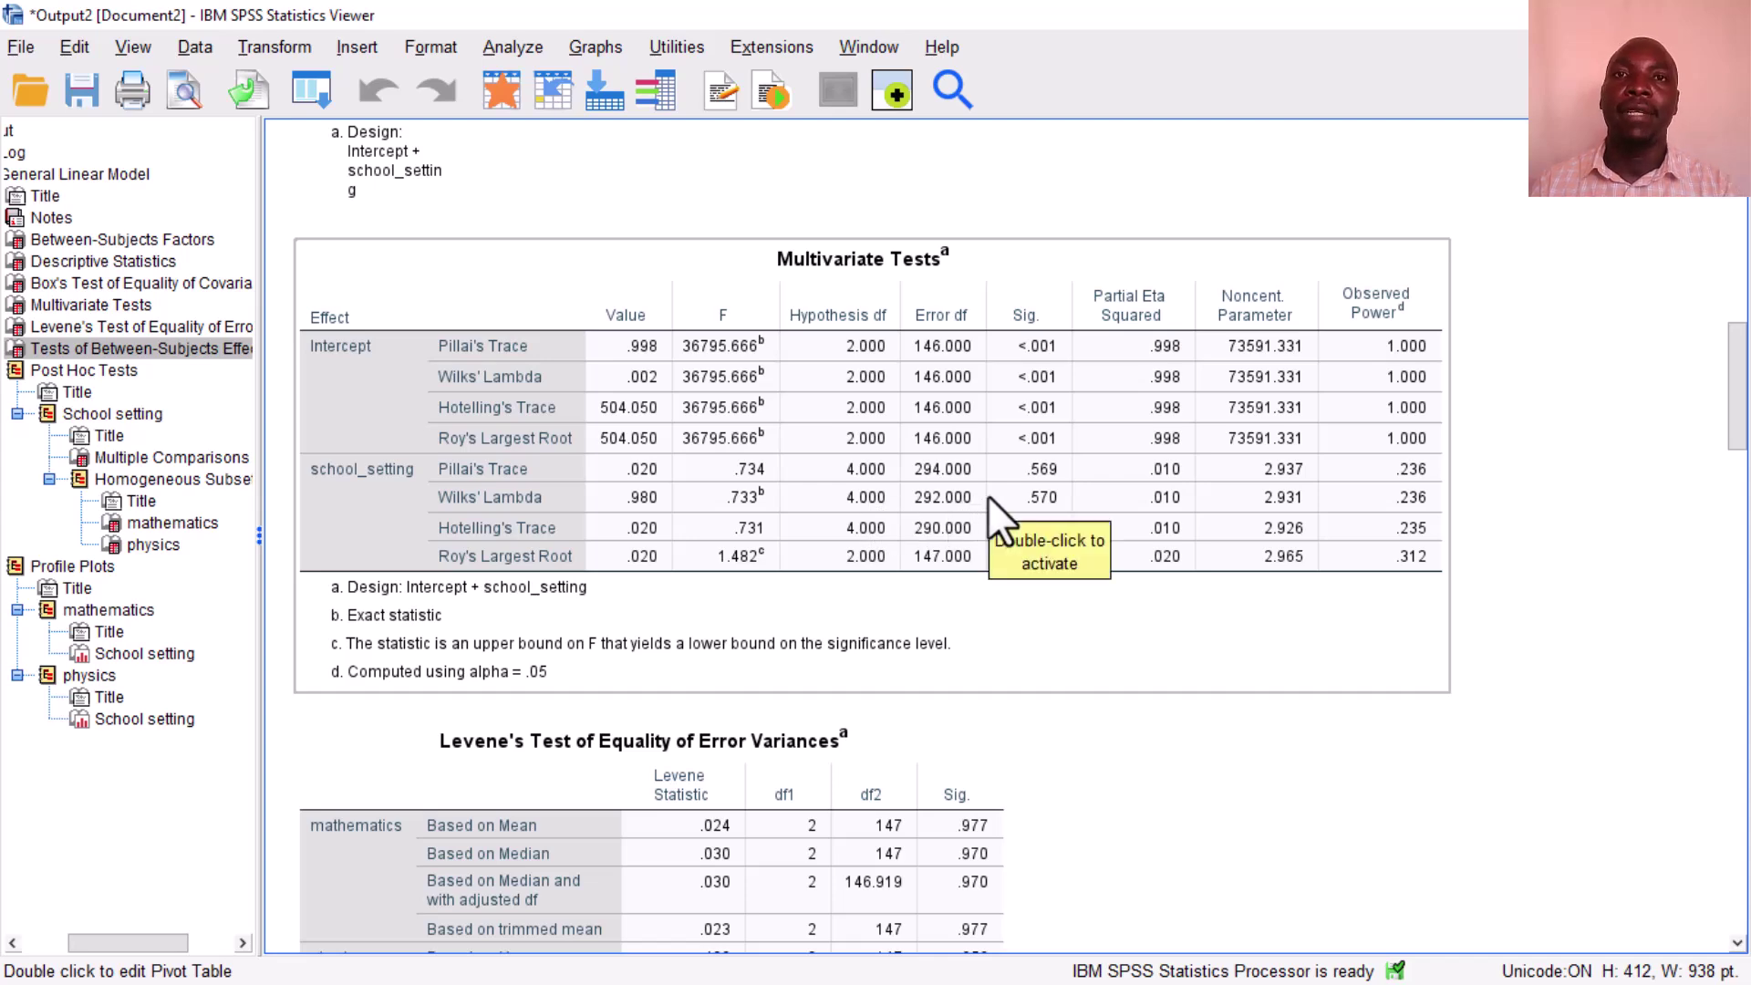
{"action": "scroll", "coordinate": [940, 586], "scroll_direction": "down", "scroll_amount": 9}
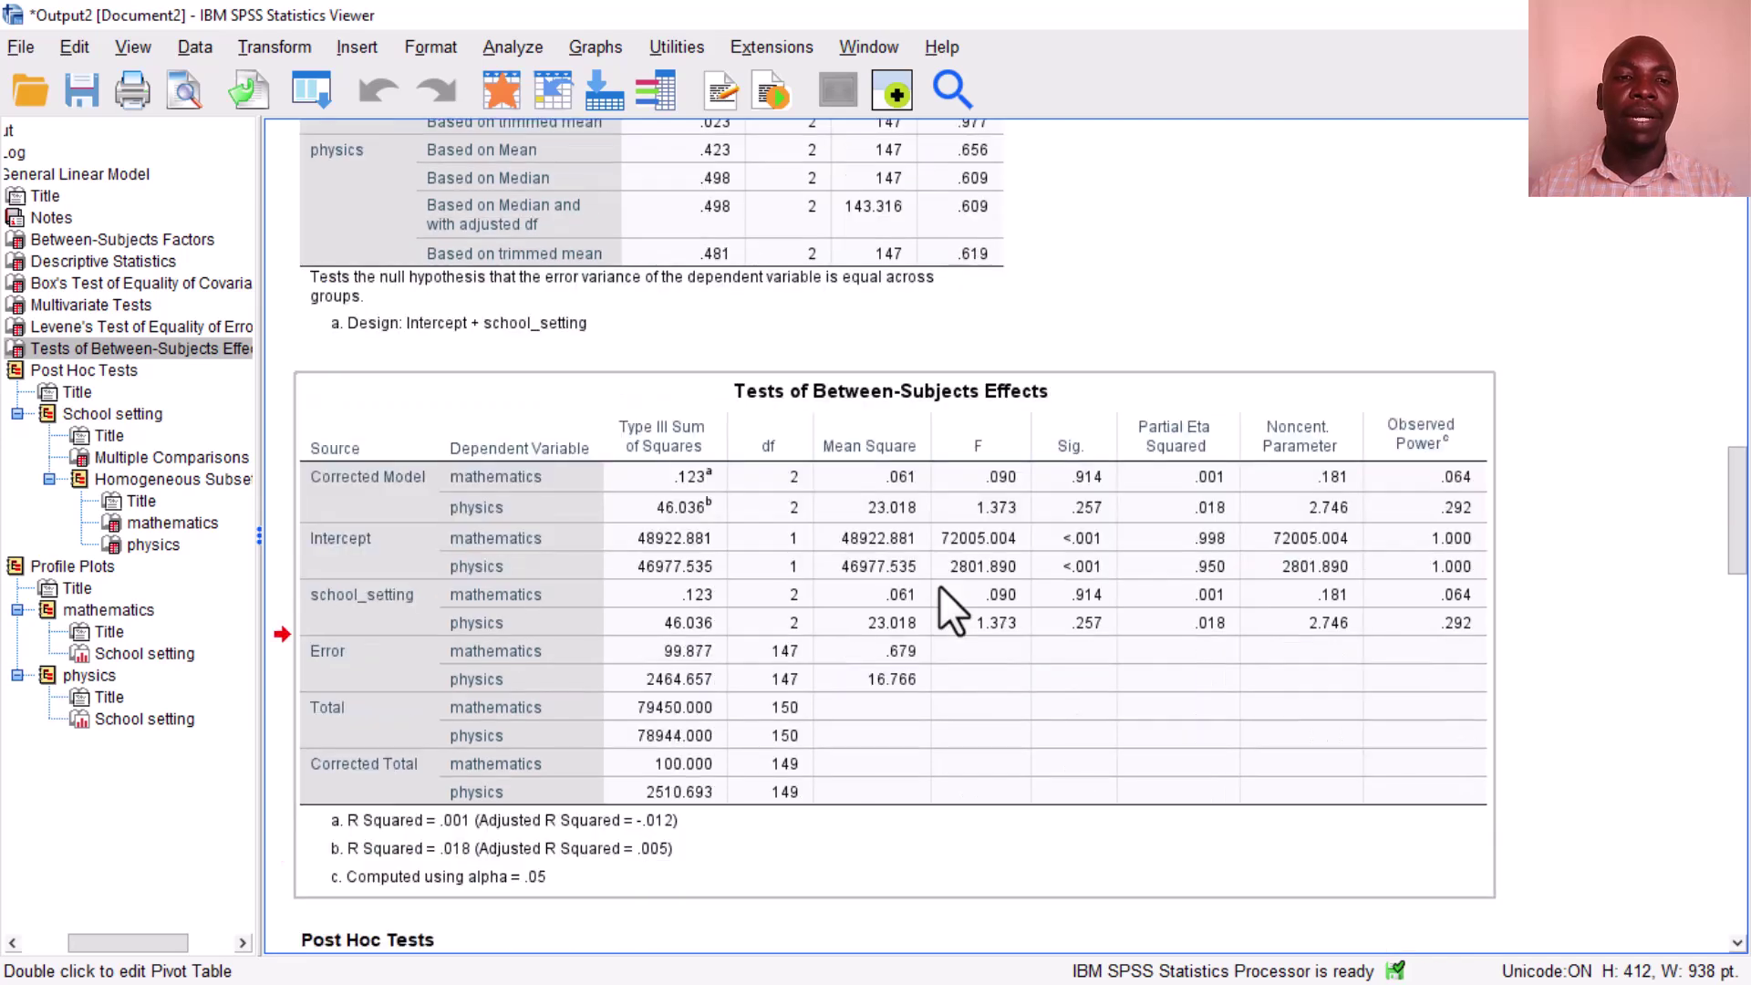
{"action": "left_click", "coordinate": [939, 586]}
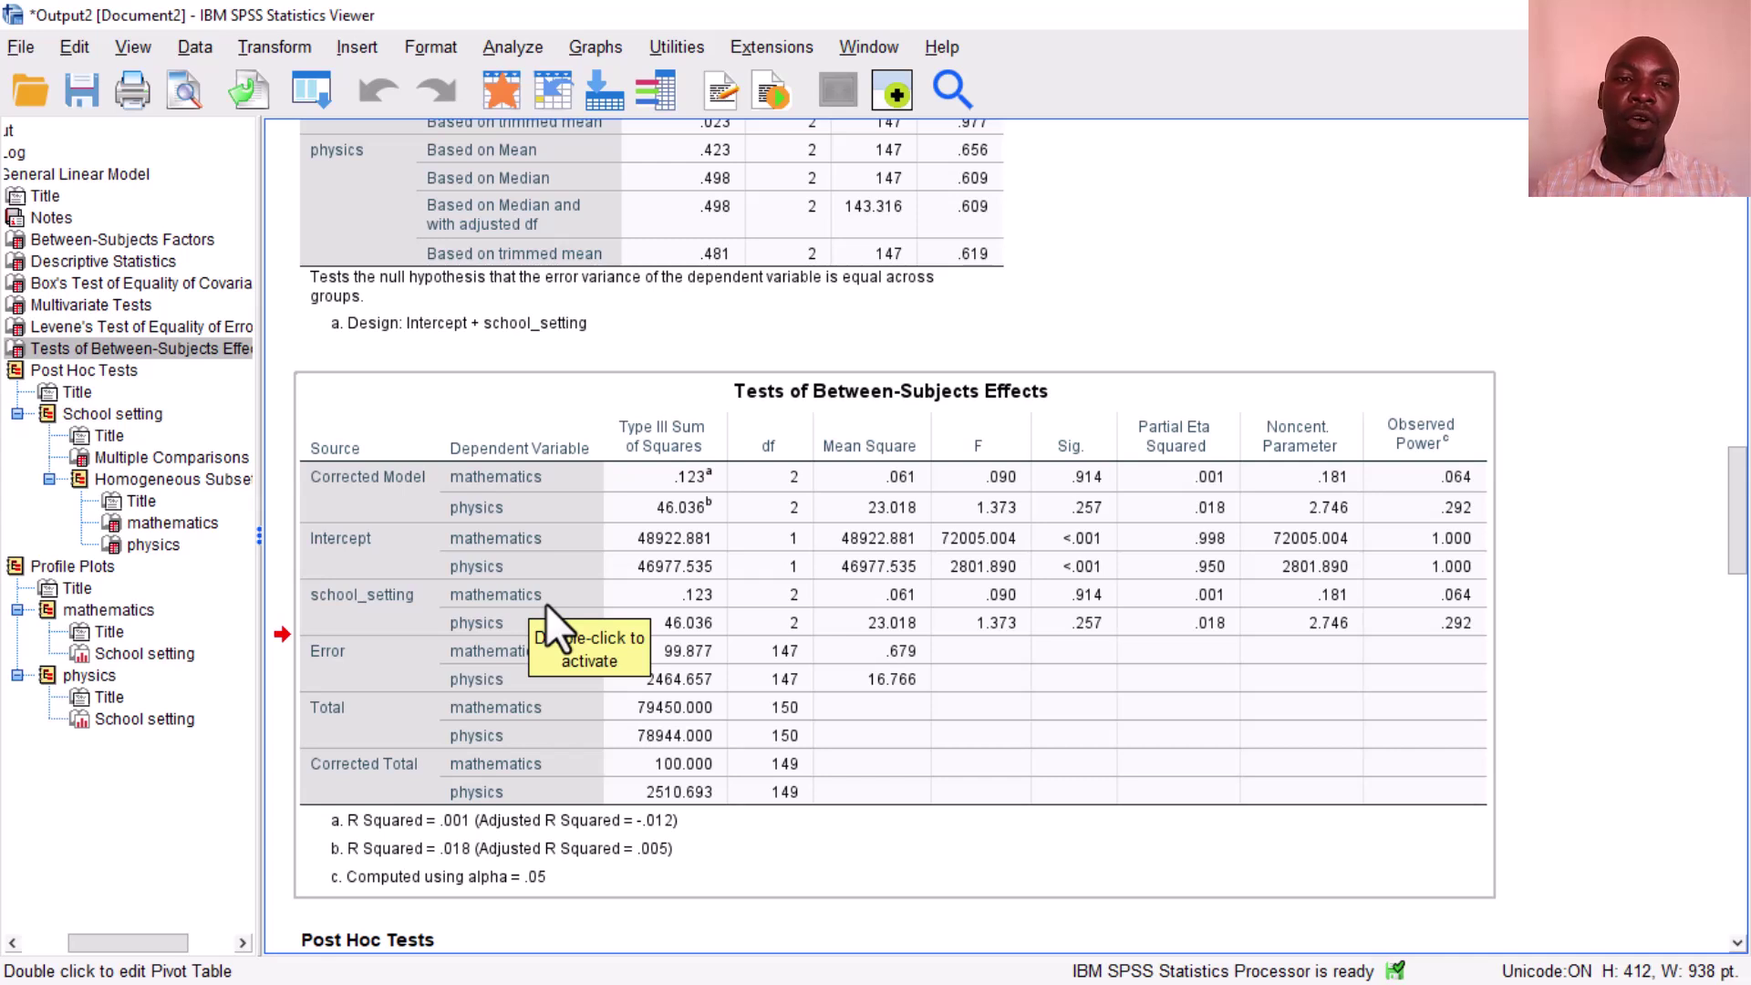
{"action": "left_click", "coordinate": [490, 593]}
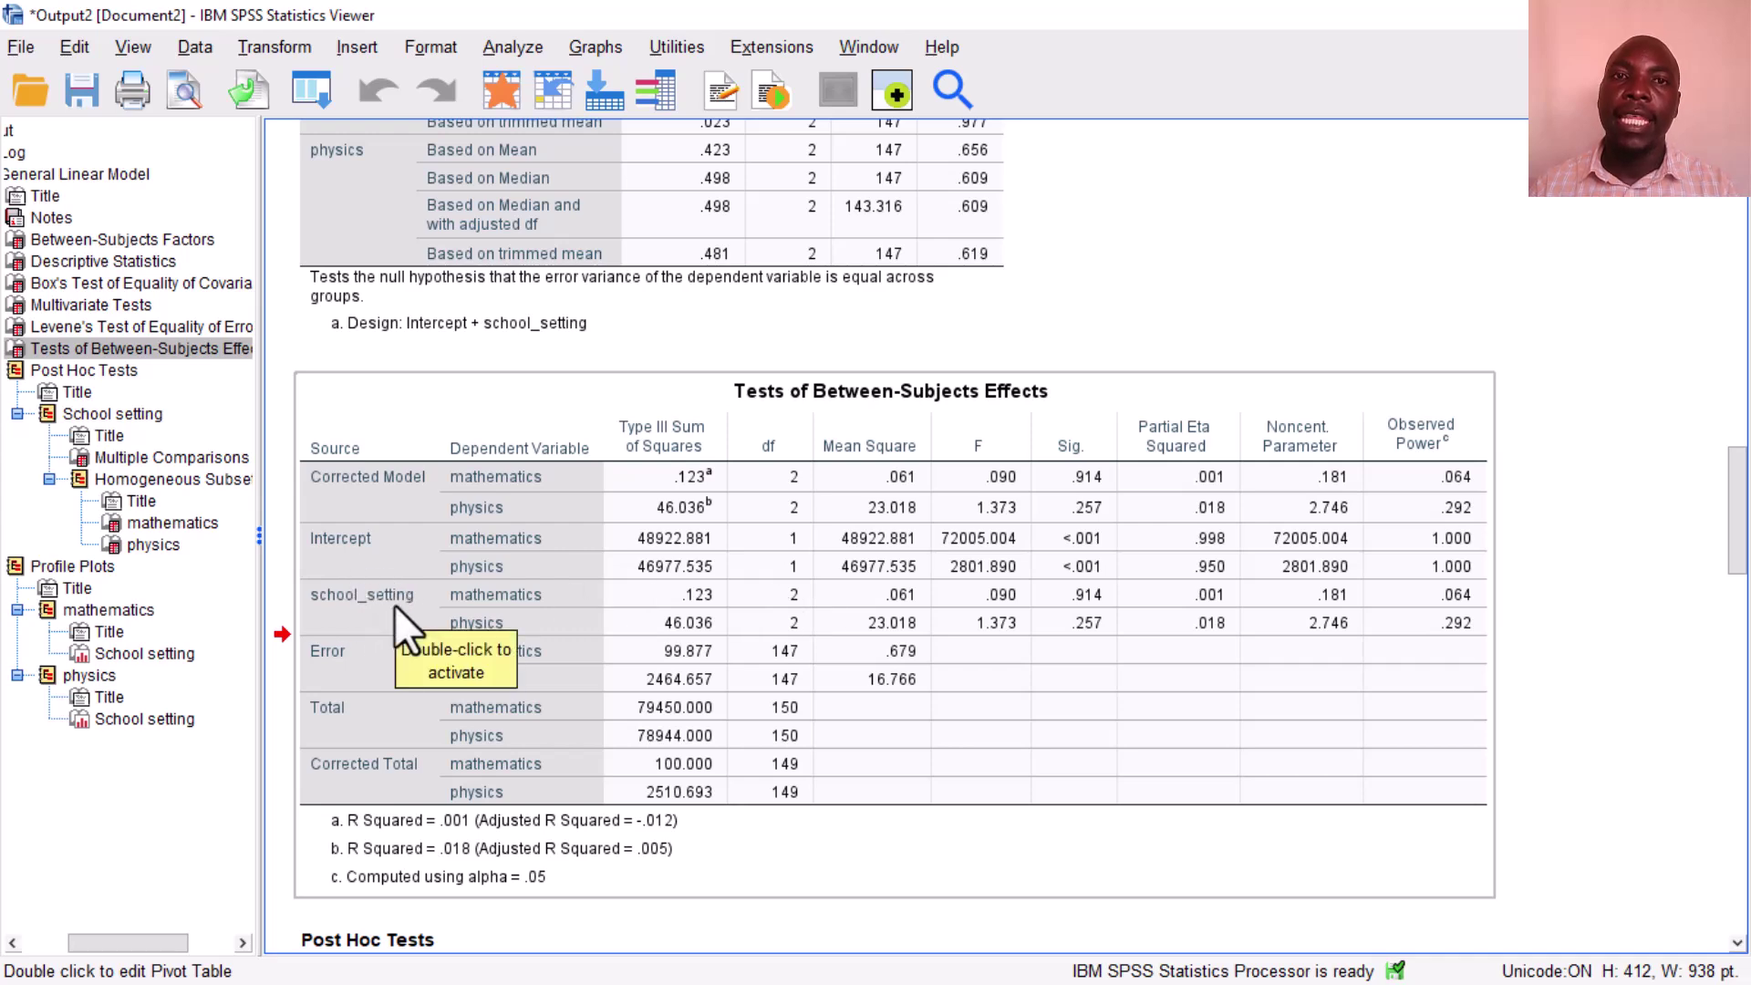
Step: Examine the Tukey HSD Multiple Comparisons table of mathematics and physics across the urban, suburban and rural settings
{"action": "scroll", "coordinate": [615, 731], "scroll_direction": "down", "scroll_amount": 5}
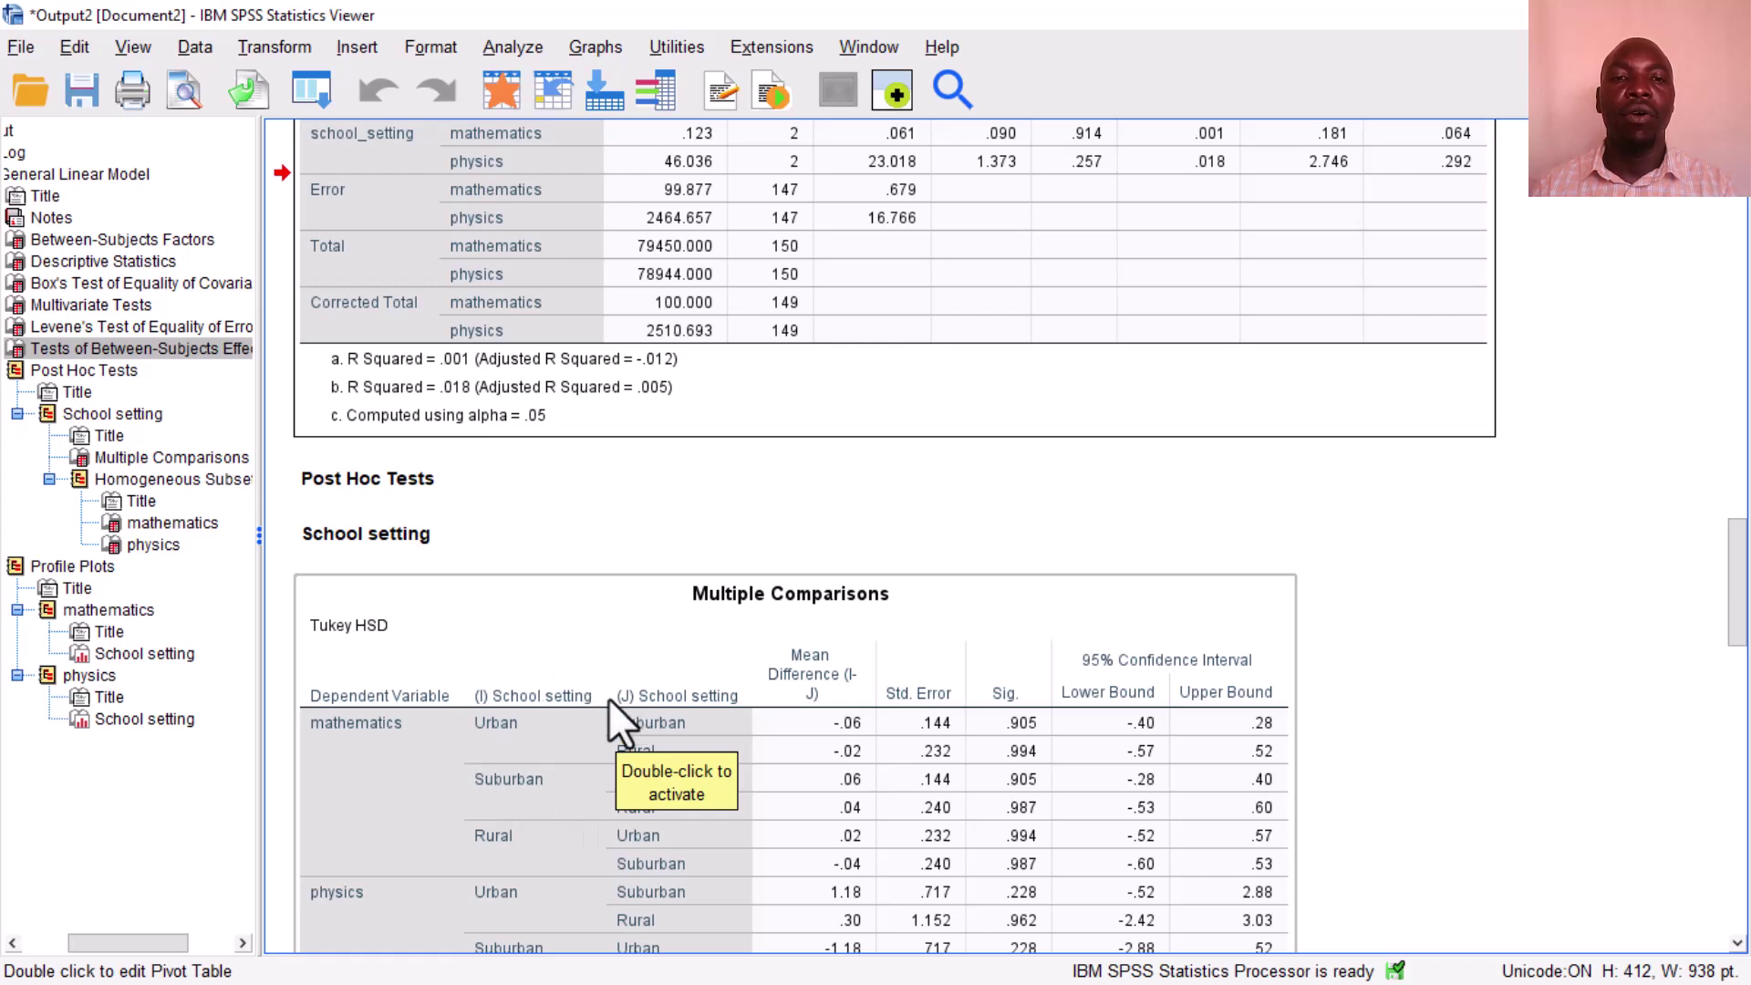
{"action": "scroll", "coordinate": [664, 802], "scroll_direction": "down", "scroll_amount": 5}
{"action": "left_click", "coordinate": [670, 828]}
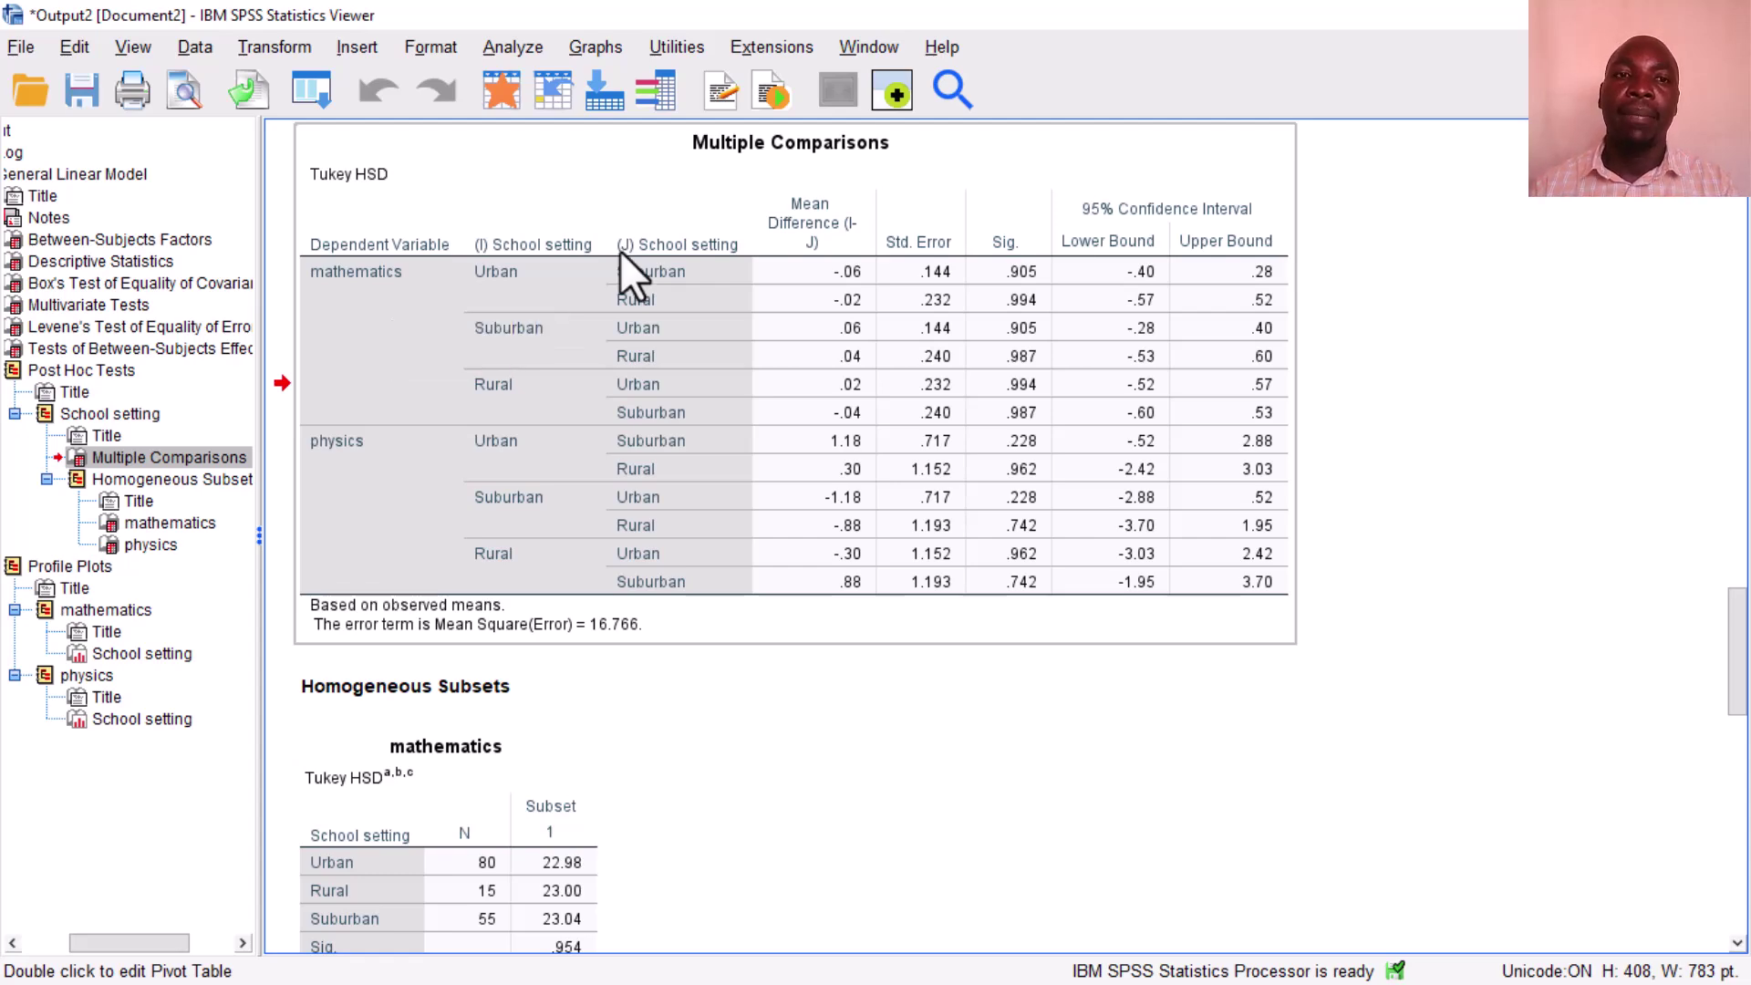
Step: Recheck the school_setting significance values in the between-subjects and multivariate tables against the significance column of the Tukey comparisons
{"action": "scroll", "coordinate": [621, 255], "scroll_direction": "up", "scroll_amount": 3}
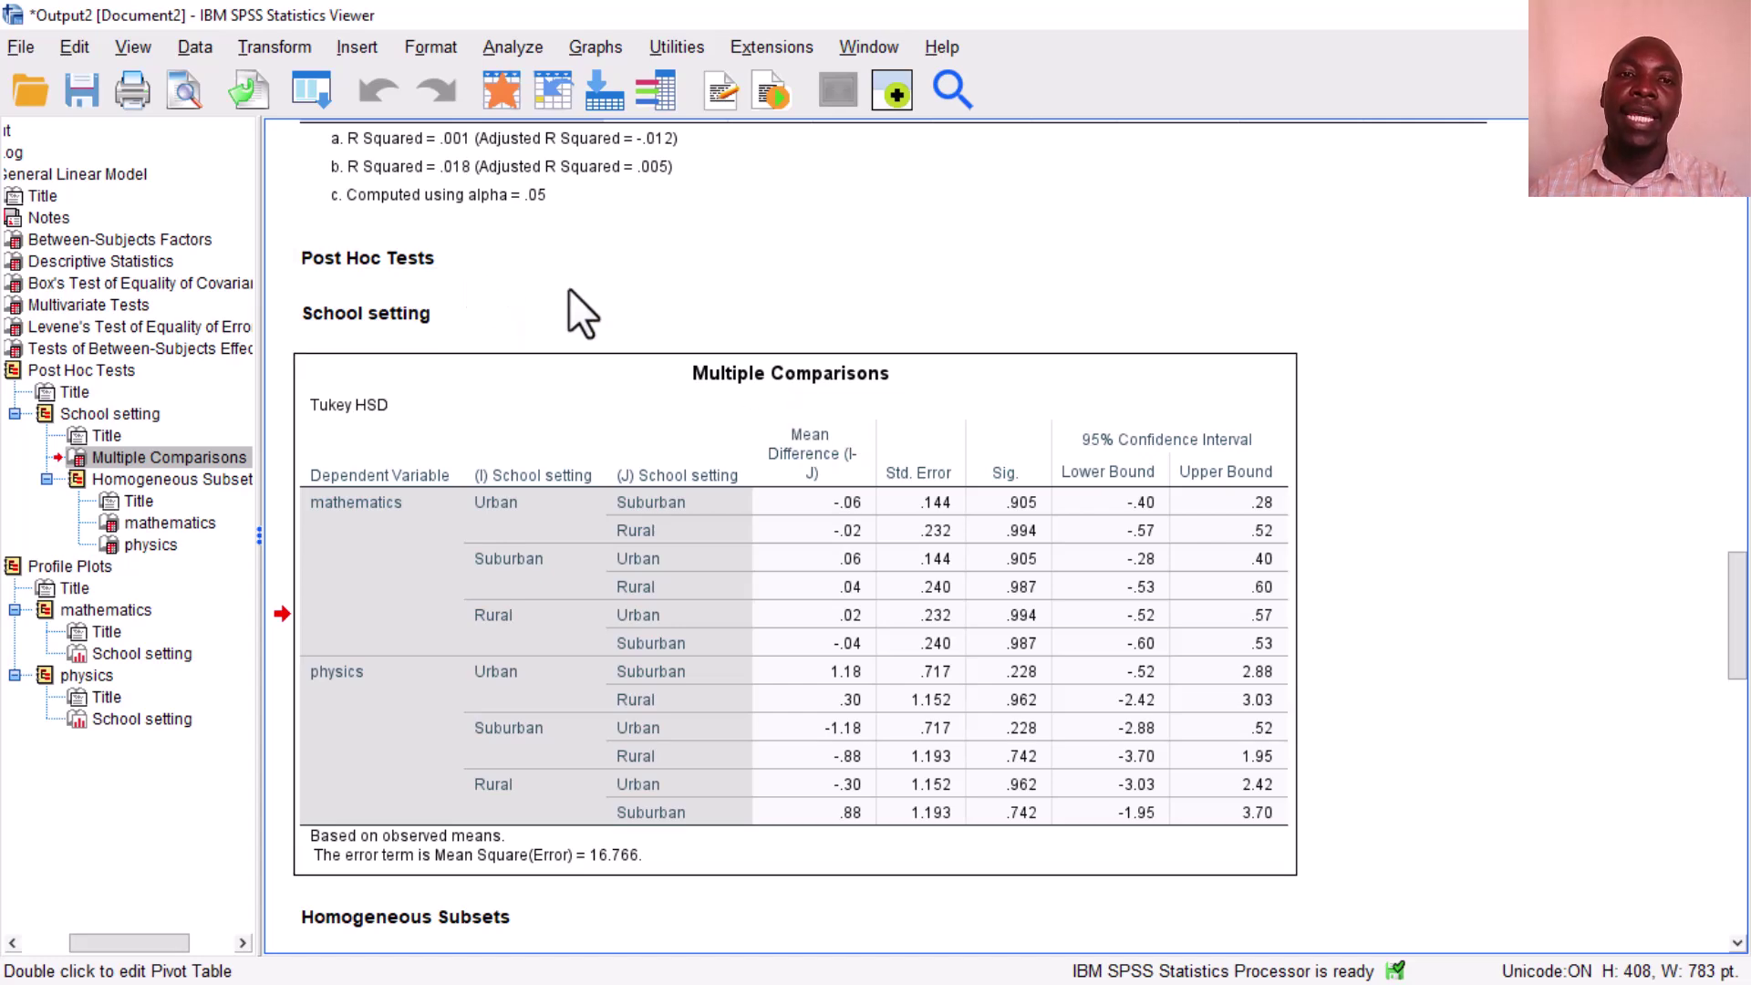
{"action": "scroll", "coordinate": [568, 288], "scroll_direction": "up", "scroll_amount": 5}
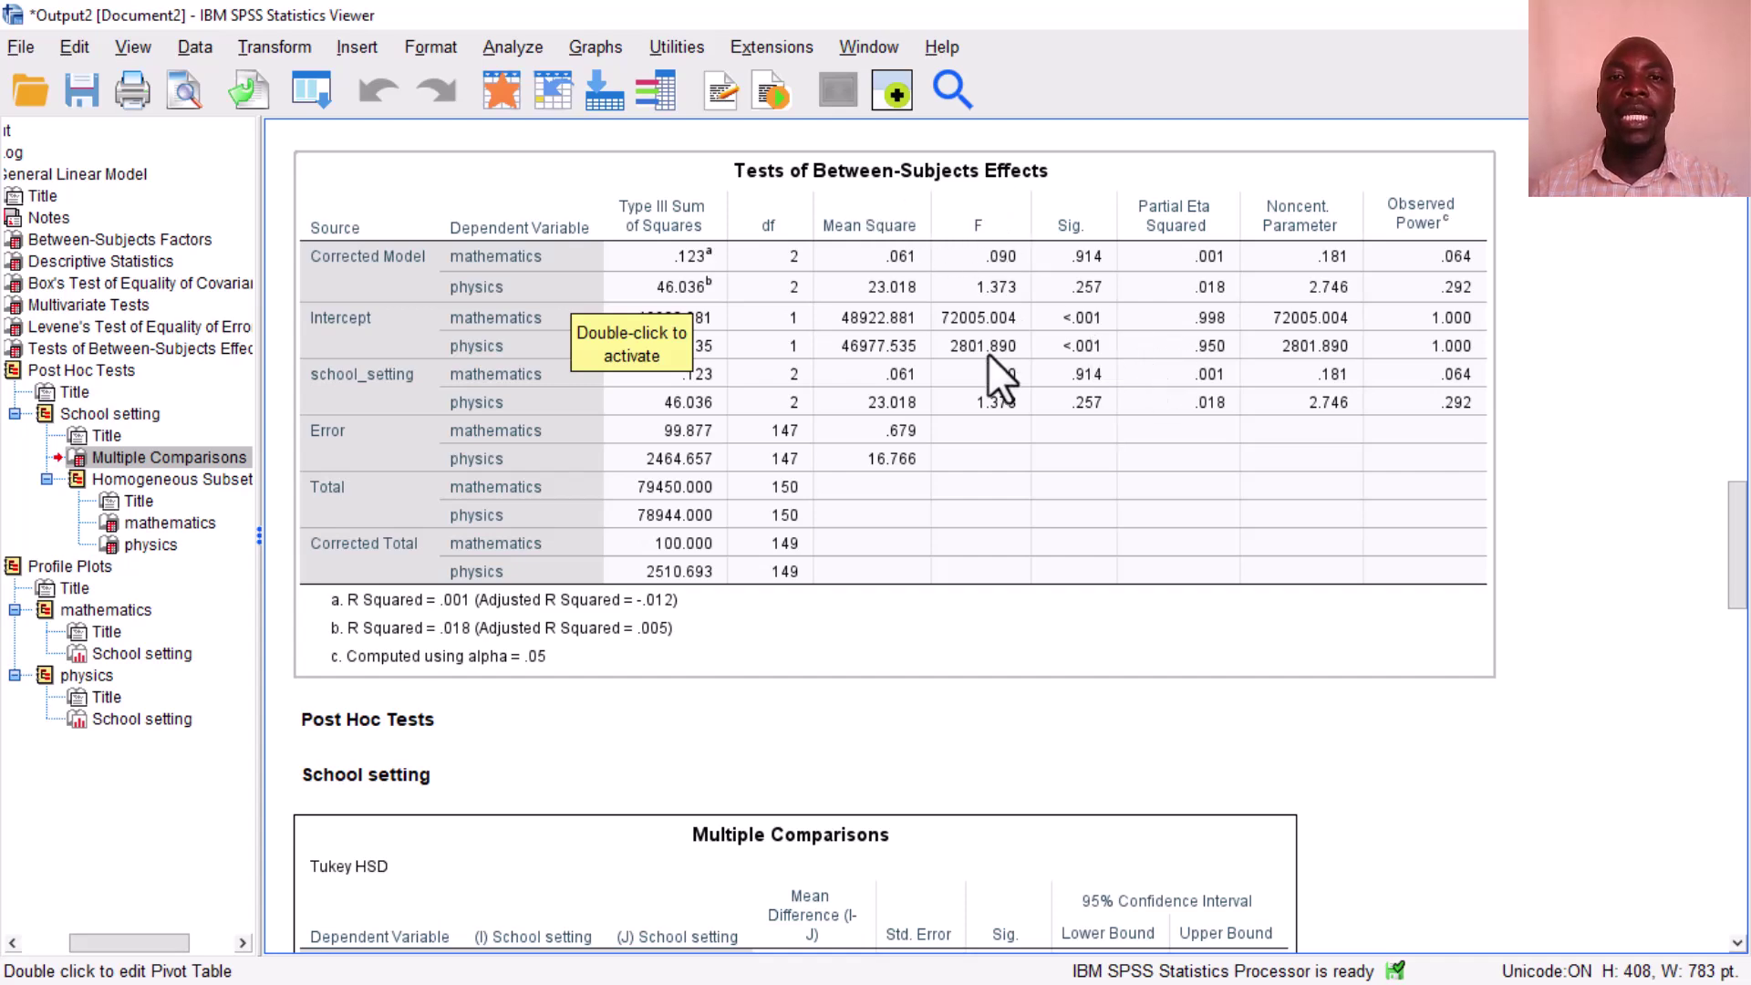
{"action": "scroll", "coordinate": [988, 356], "scroll_direction": "up", "scroll_amount": 6}
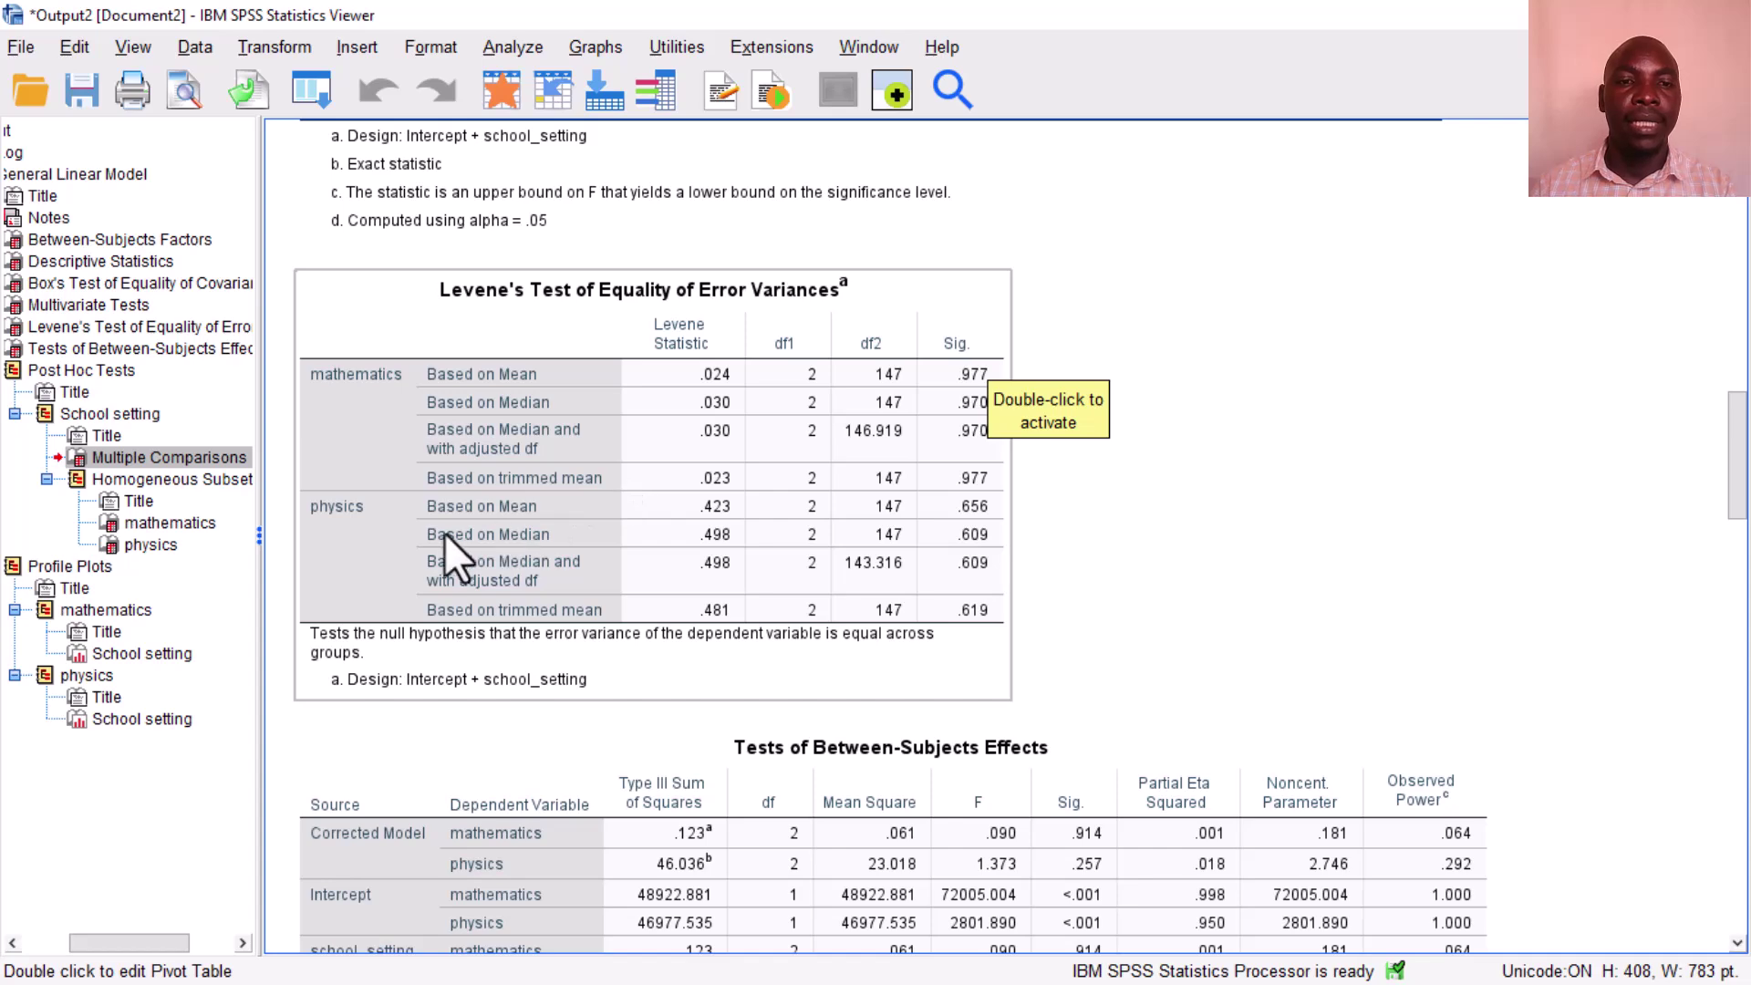
{"action": "scroll", "coordinate": [456, 507], "scroll_direction": "up", "scroll_amount": 5}
{"action": "scroll", "coordinate": [385, 370], "scroll_direction": "down", "scroll_amount": 1}
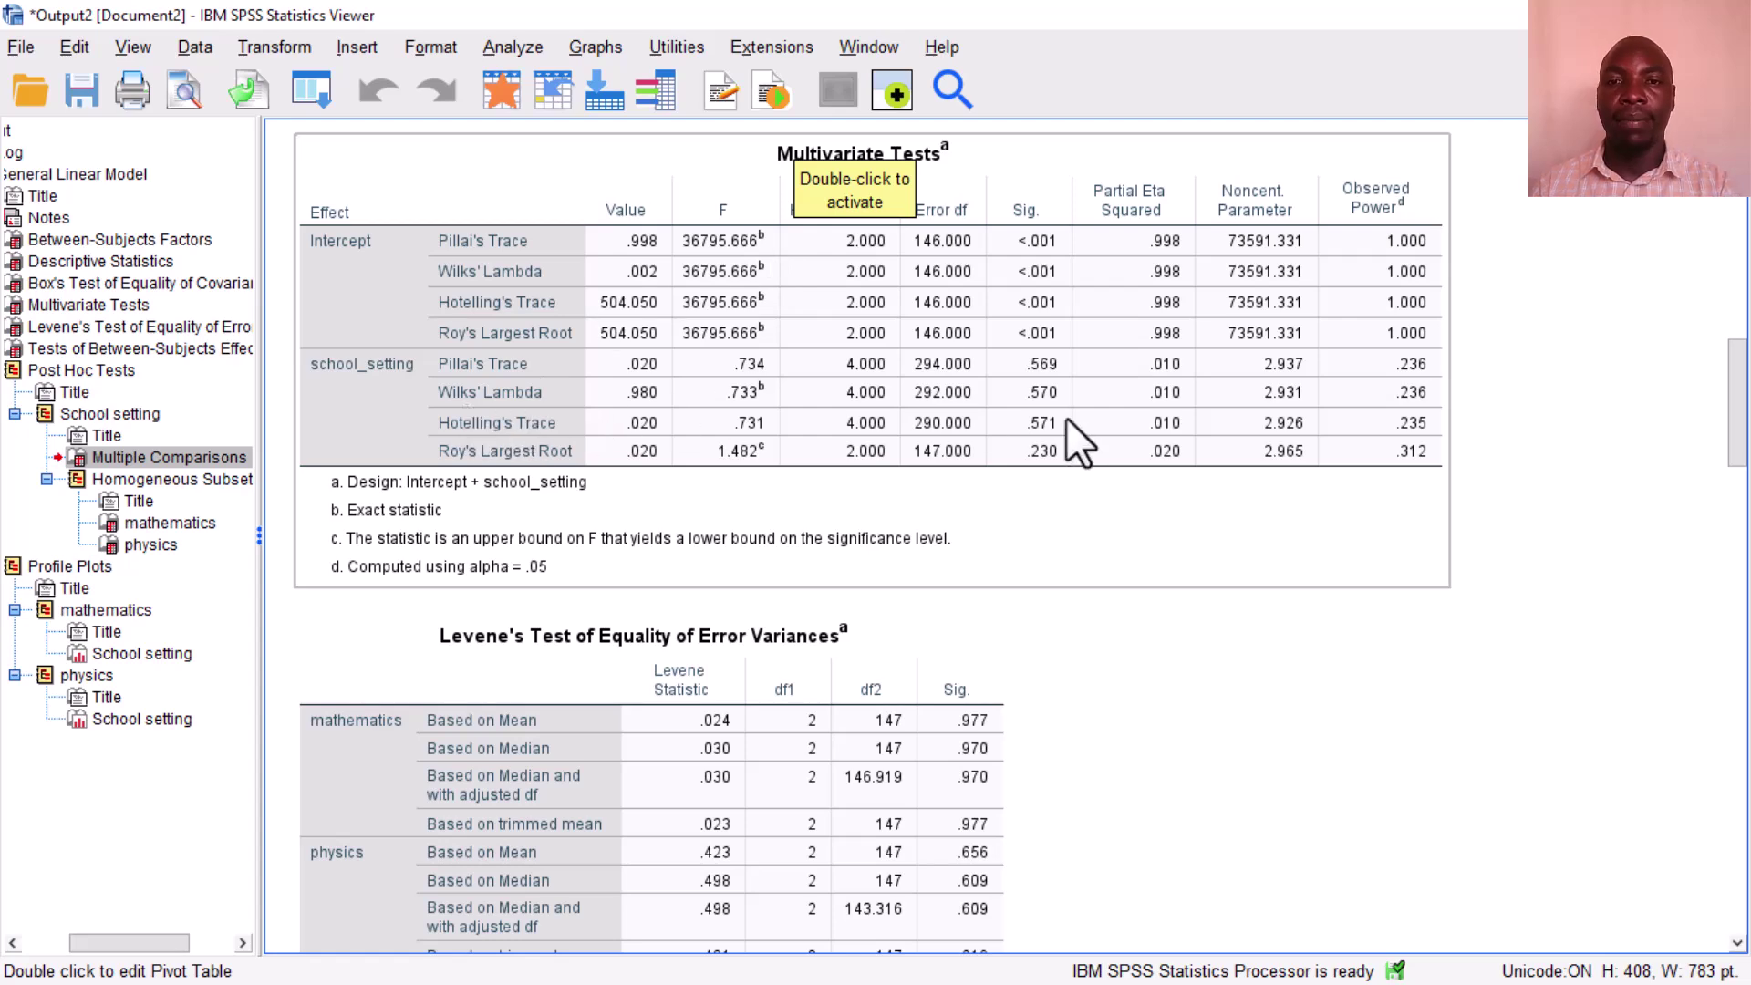
{"action": "scroll", "coordinate": [1066, 418], "scroll_direction": "down", "scroll_amount": 12}
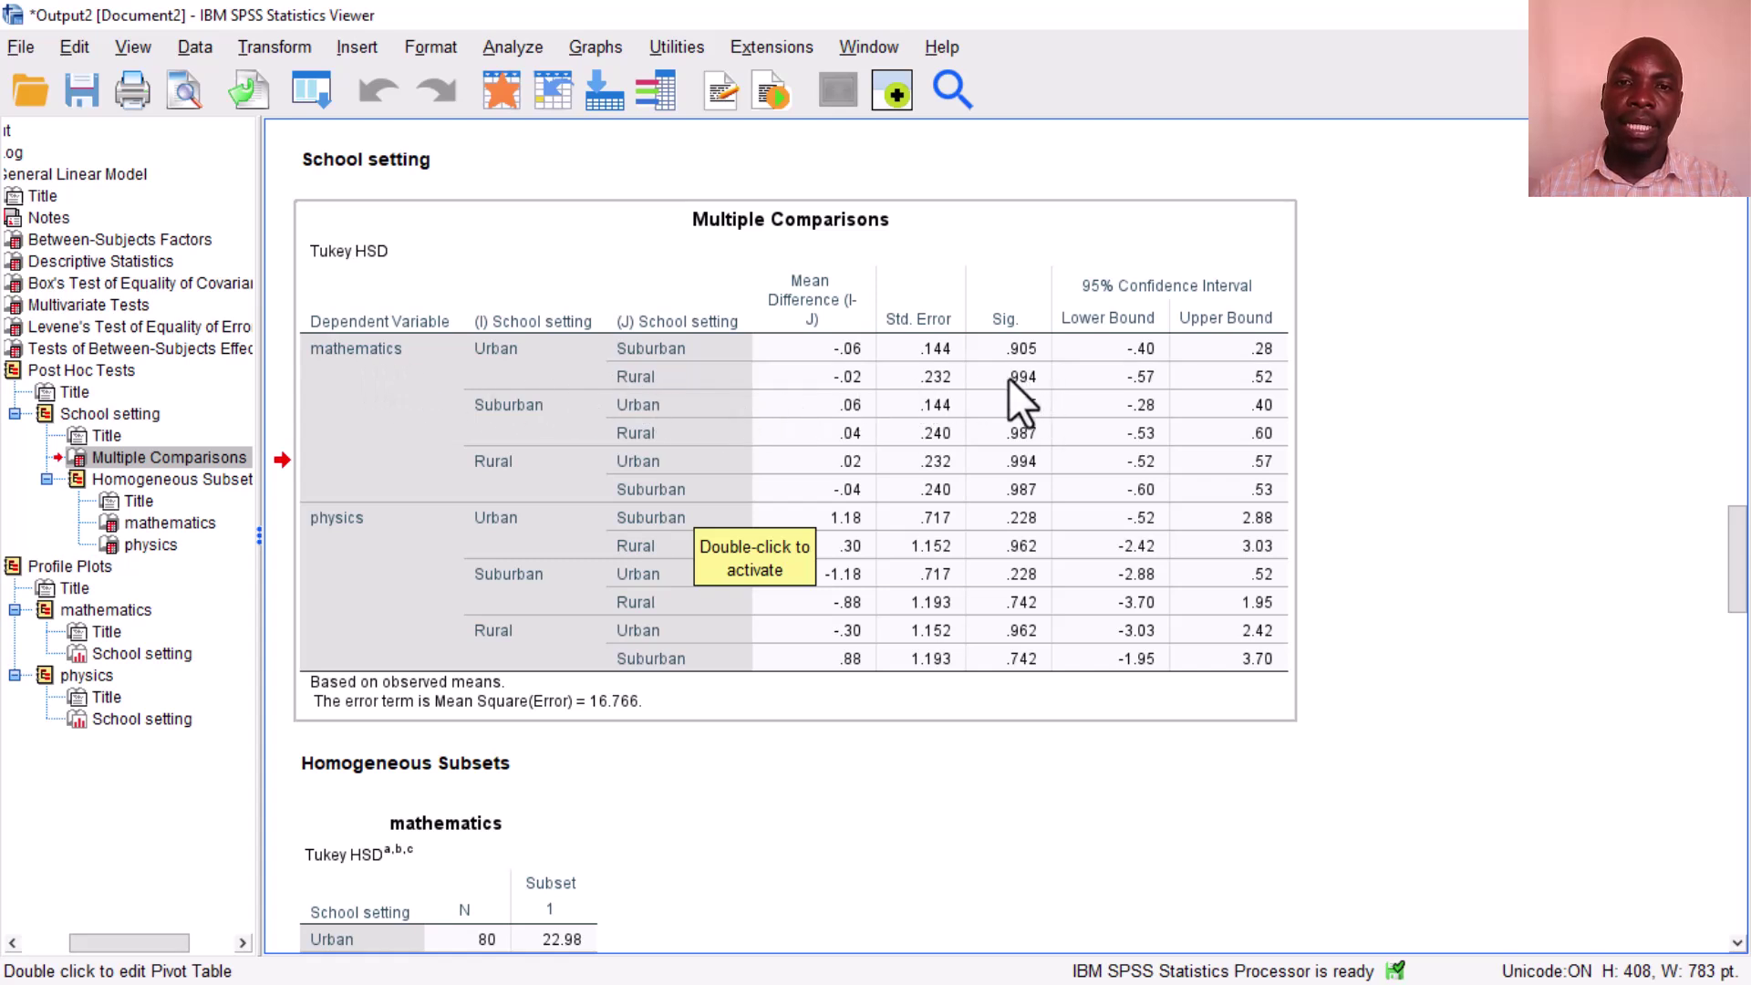
Step: Review the Homogeneous Subsets tables for mathematics and physics, including each school setting's subset mean and the significance row
{"action": "scroll", "coordinate": [1016, 378], "scroll_direction": "down", "scroll_amount": 4}
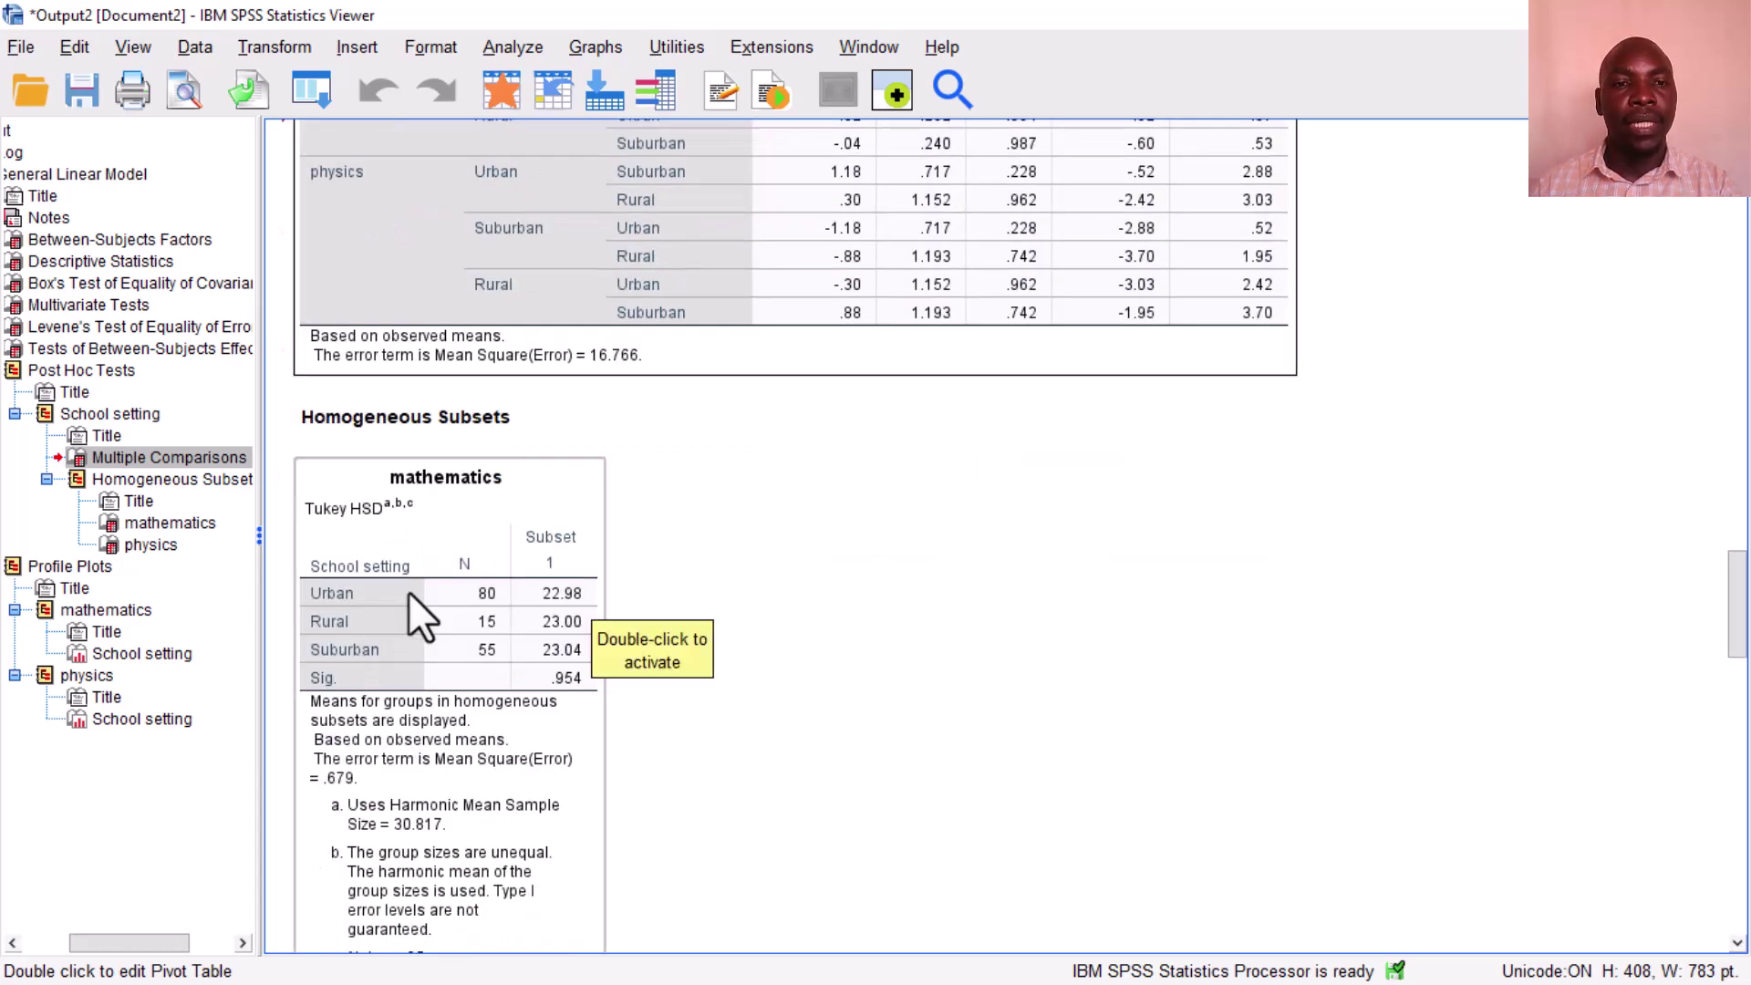
{"action": "scroll", "coordinate": [409, 595], "scroll_direction": "down", "scroll_amount": 1}
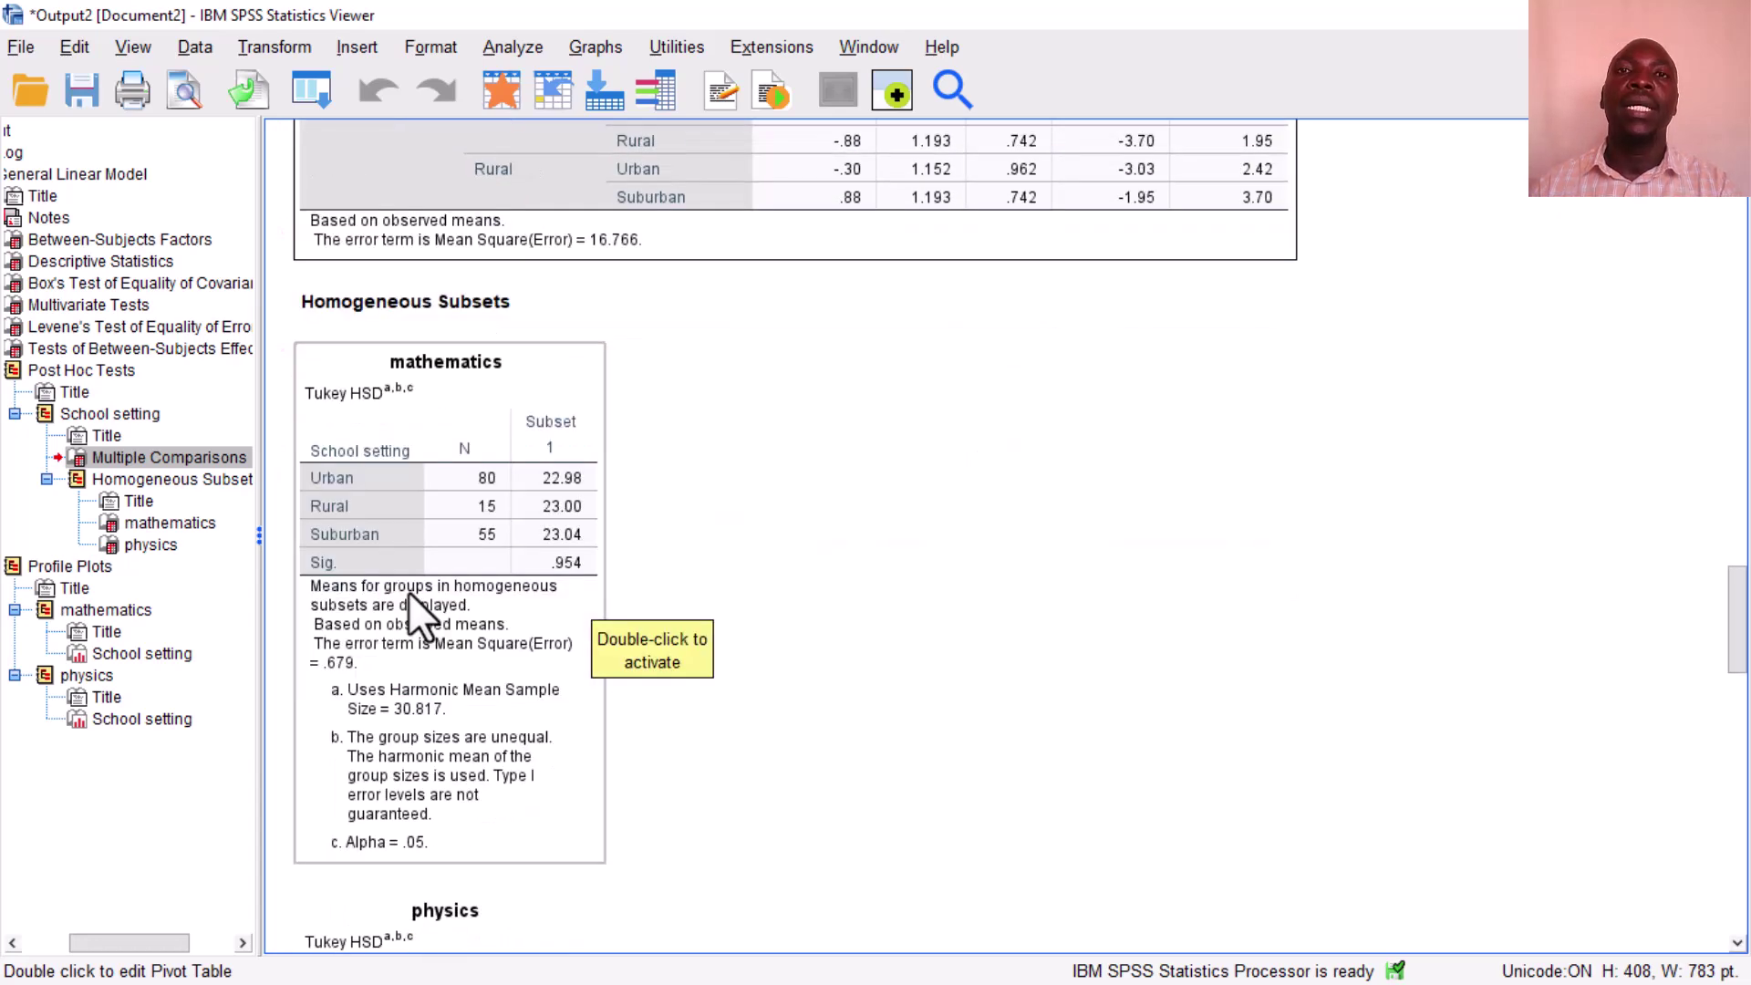
{"action": "left_click", "coordinate": [540, 474]}
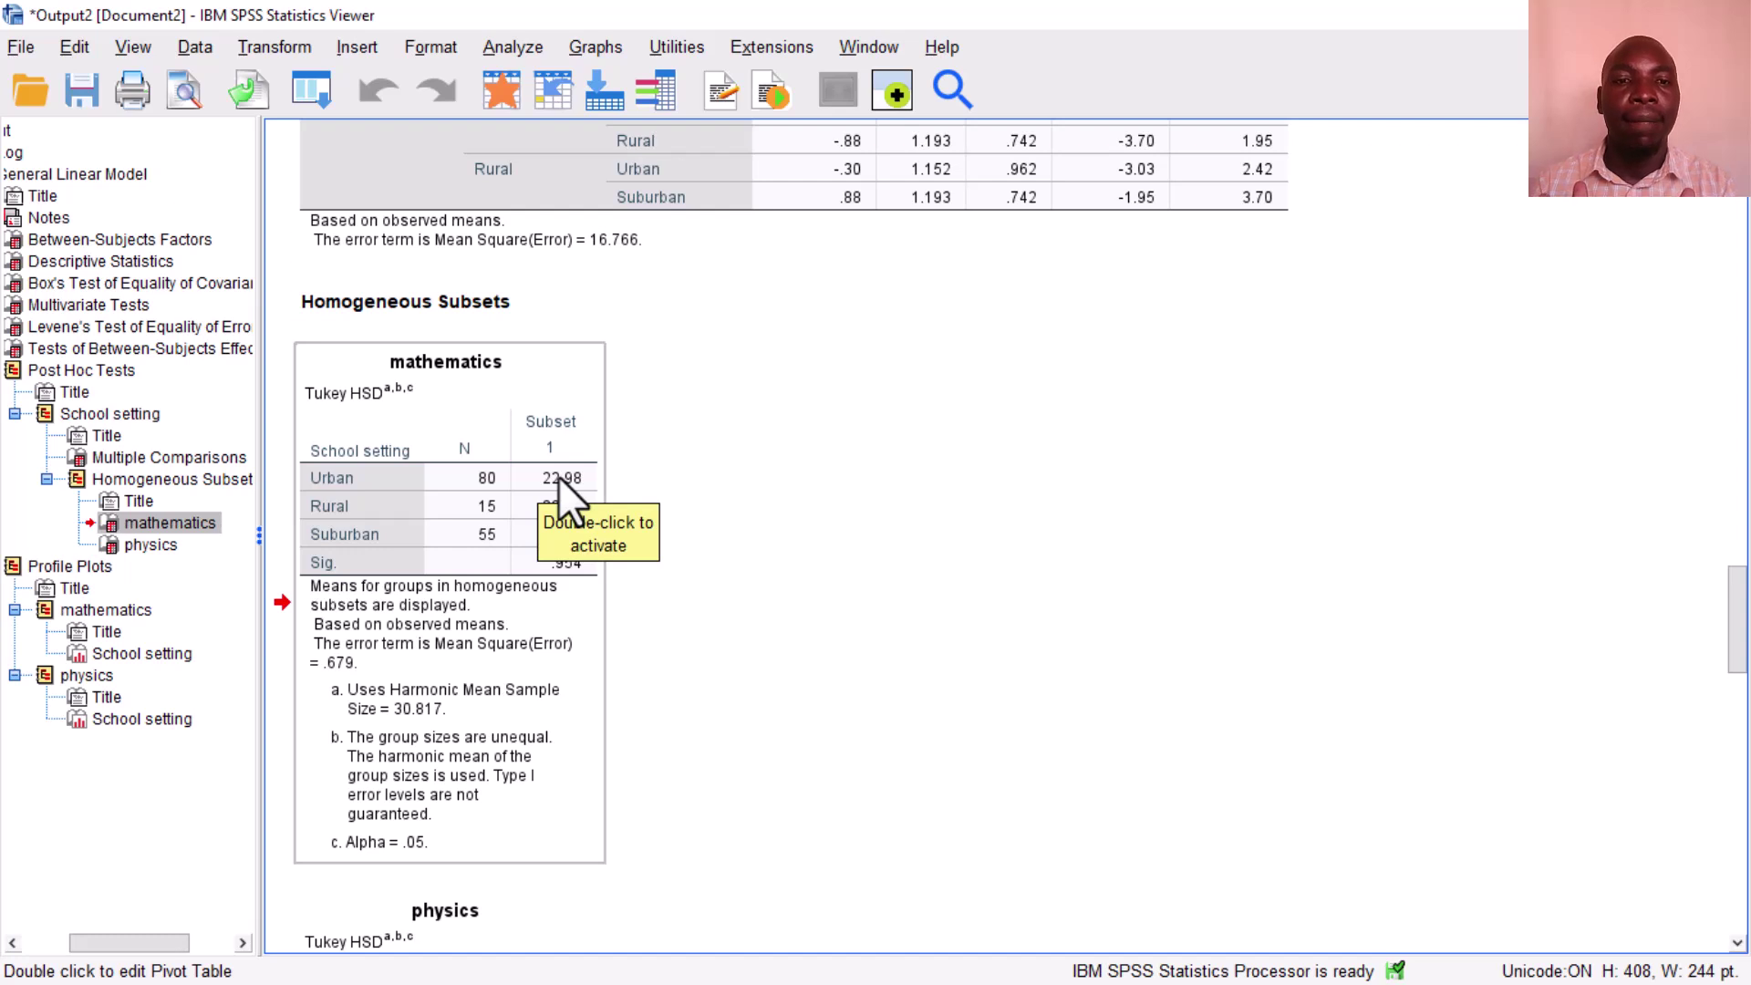
{"action": "left_click", "coordinate": [558, 476]}
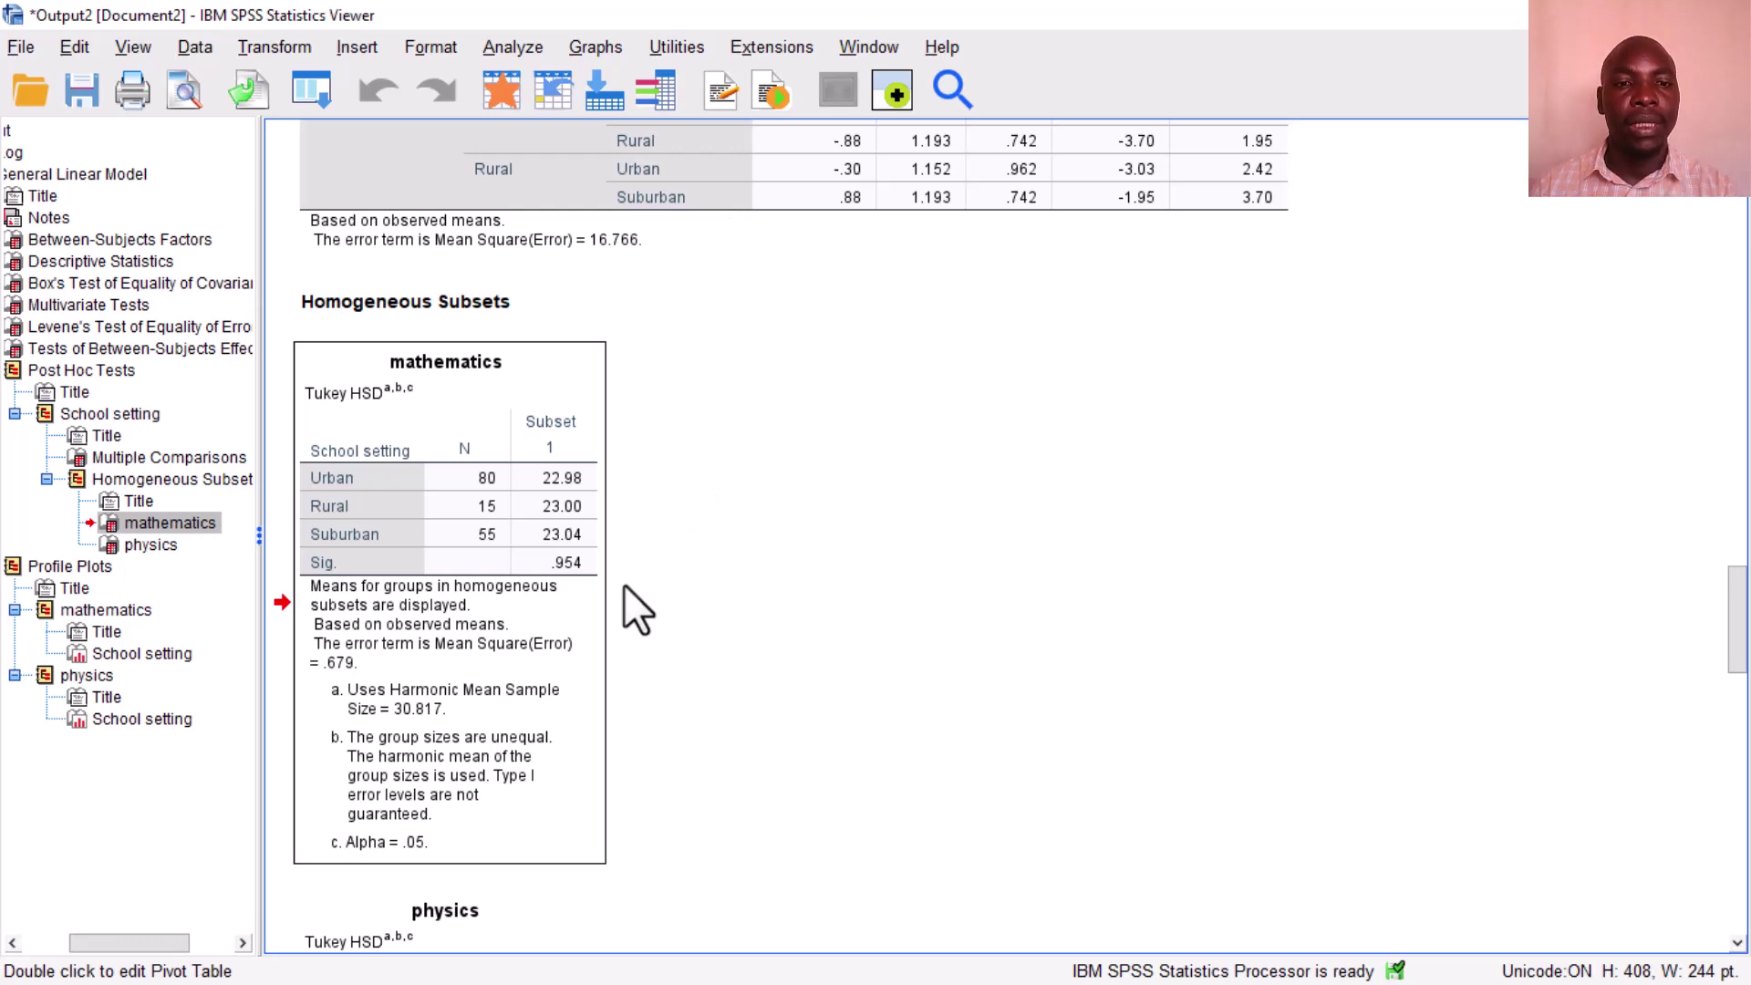
{"action": "scroll", "coordinate": [624, 583], "scroll_direction": "down", "scroll_amount": 5}
{"action": "left_click", "coordinate": [508, 537]}
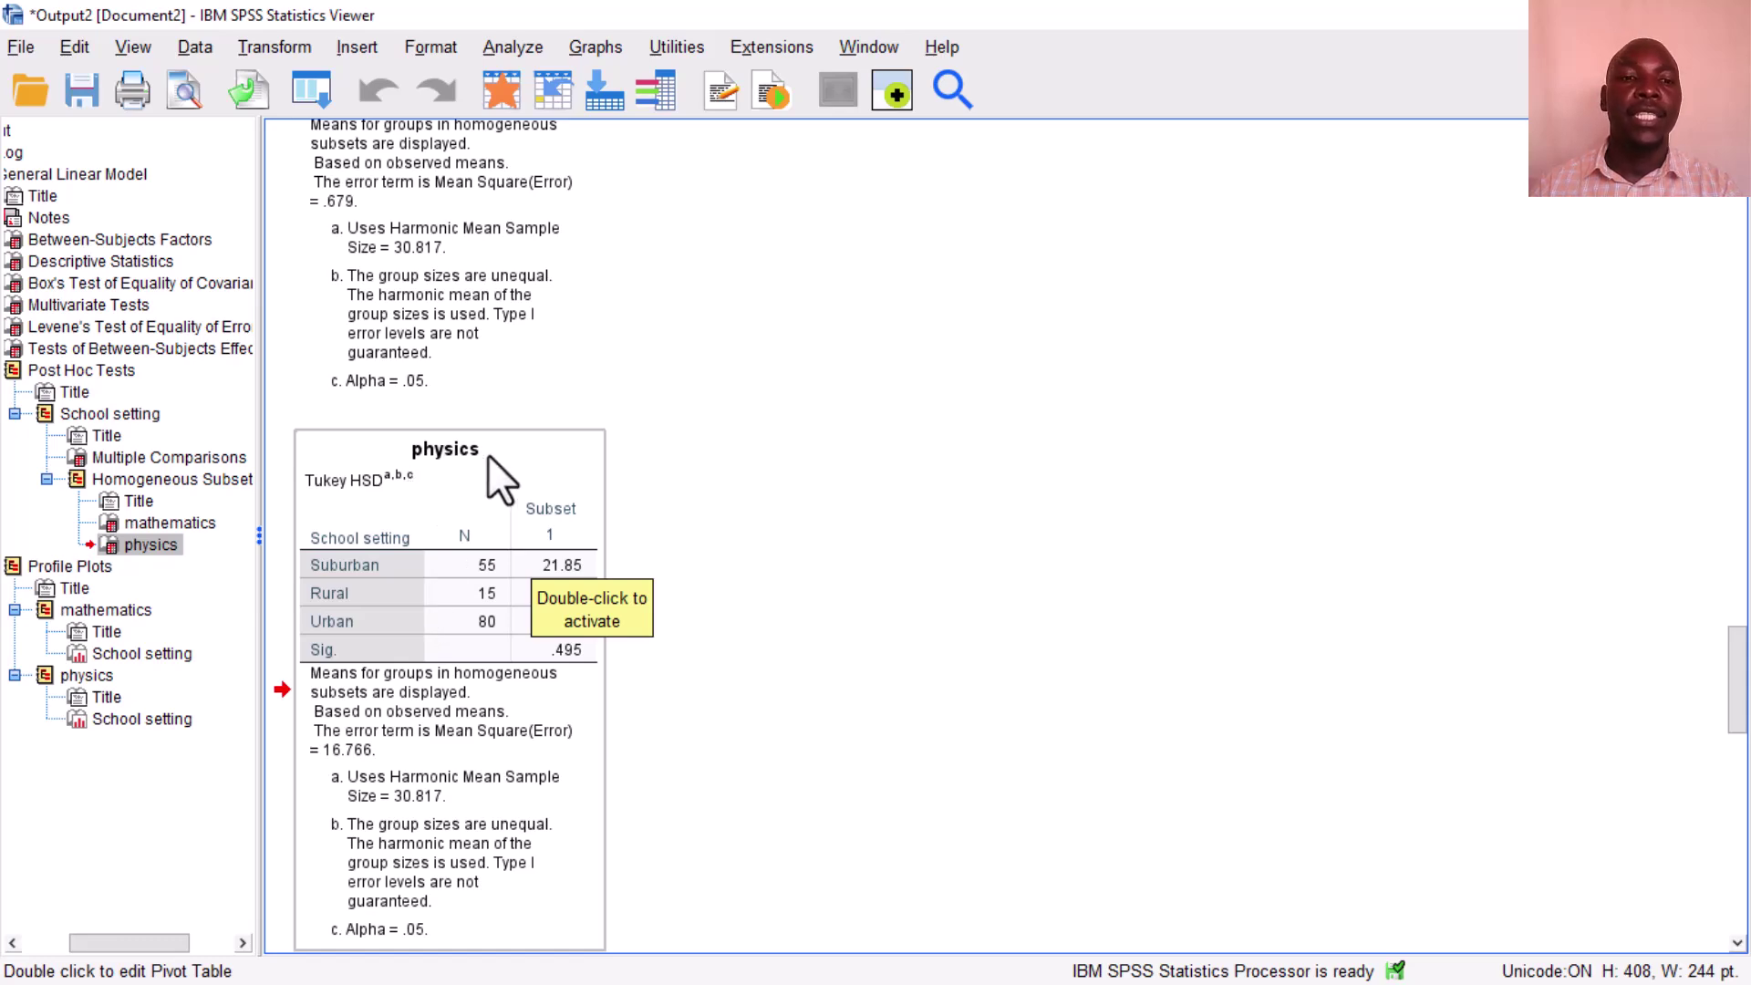
Step: Examine the Estimated Marginal Means profile plots of mathematics and physics across the three school settings
{"action": "scroll", "coordinate": [489, 456], "scroll_direction": "down", "scroll_amount": 6}
{"action": "scroll", "coordinate": [489, 454], "scroll_direction": "down", "scroll_amount": 1}
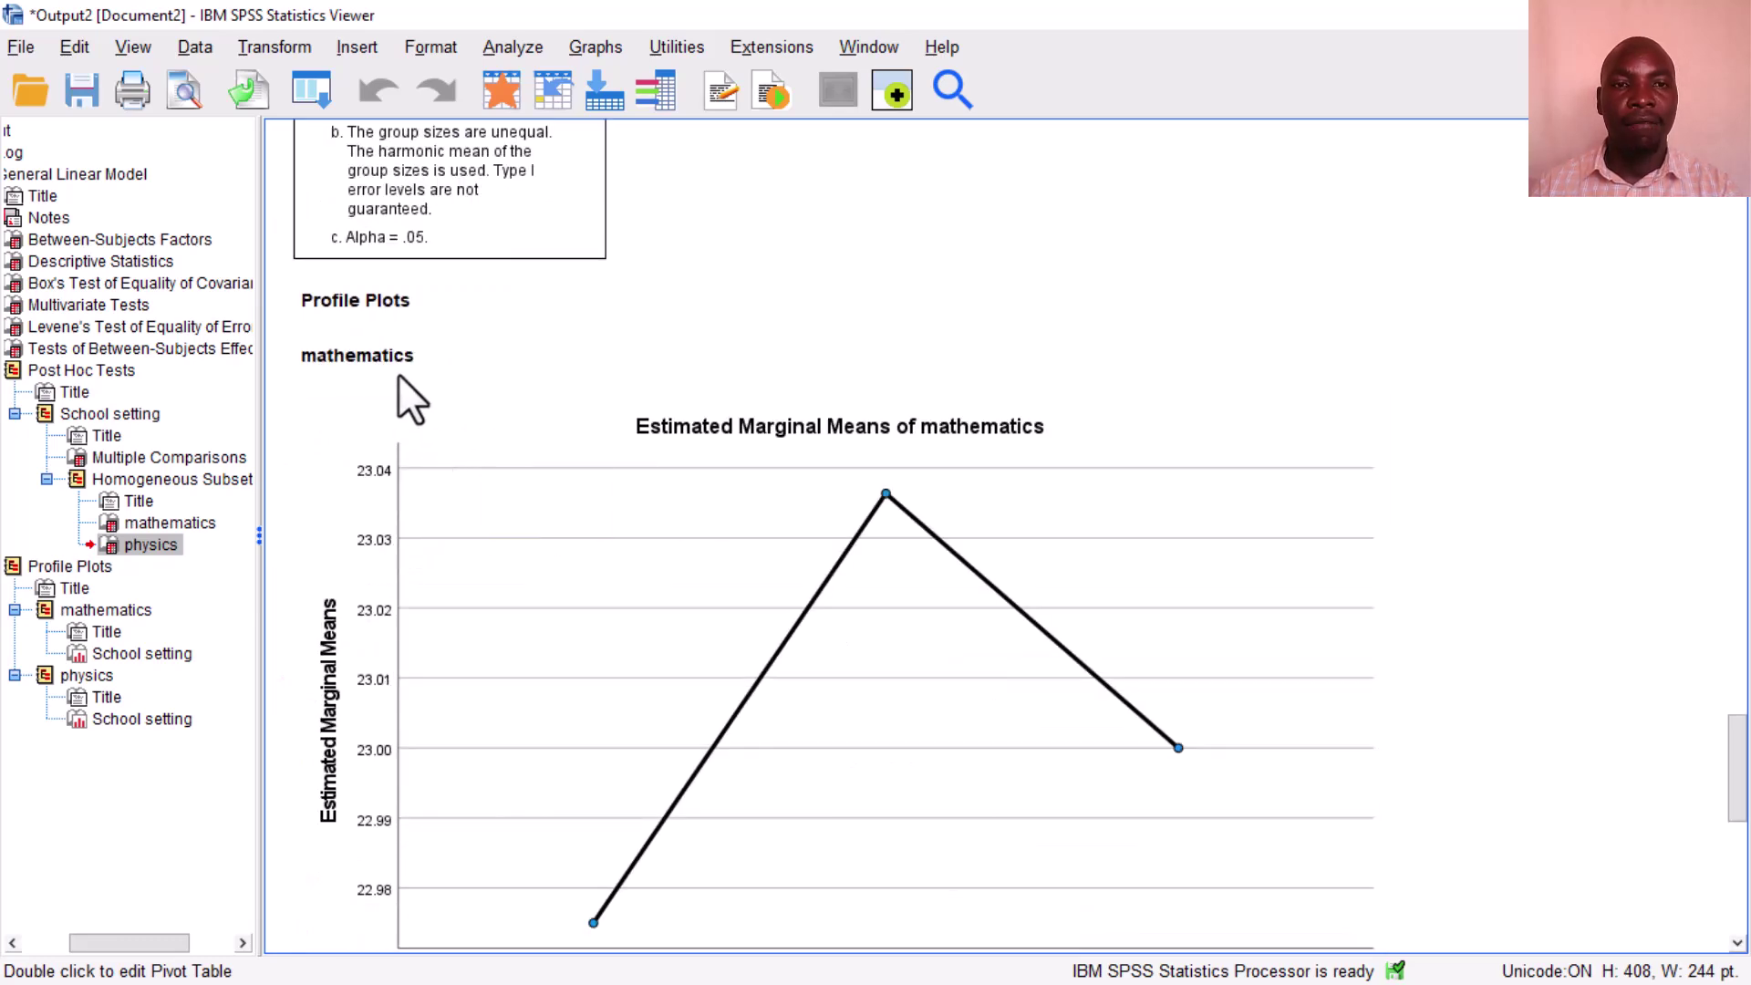
{"action": "left_click", "coordinate": [845, 694]}
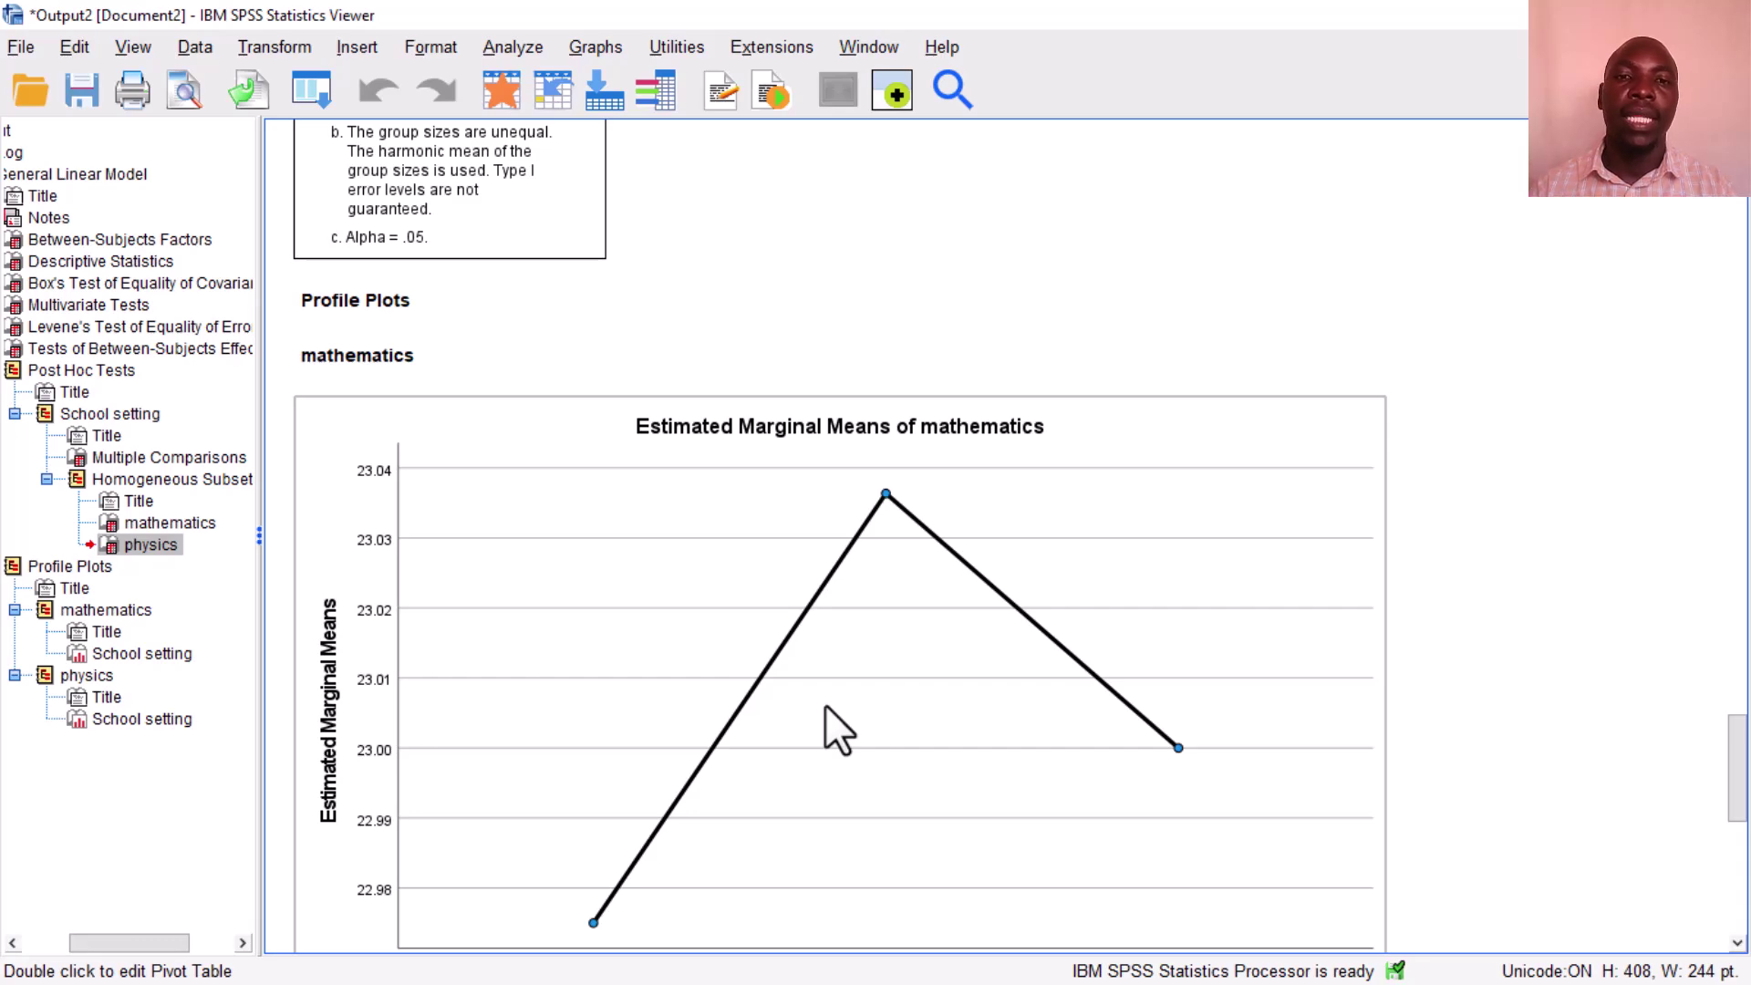
{"action": "scroll", "coordinate": [825, 705], "scroll_direction": "down", "scroll_amount": 2}
{"action": "scroll", "coordinate": [644, 752], "scroll_direction": "up", "scroll_amount": 1}
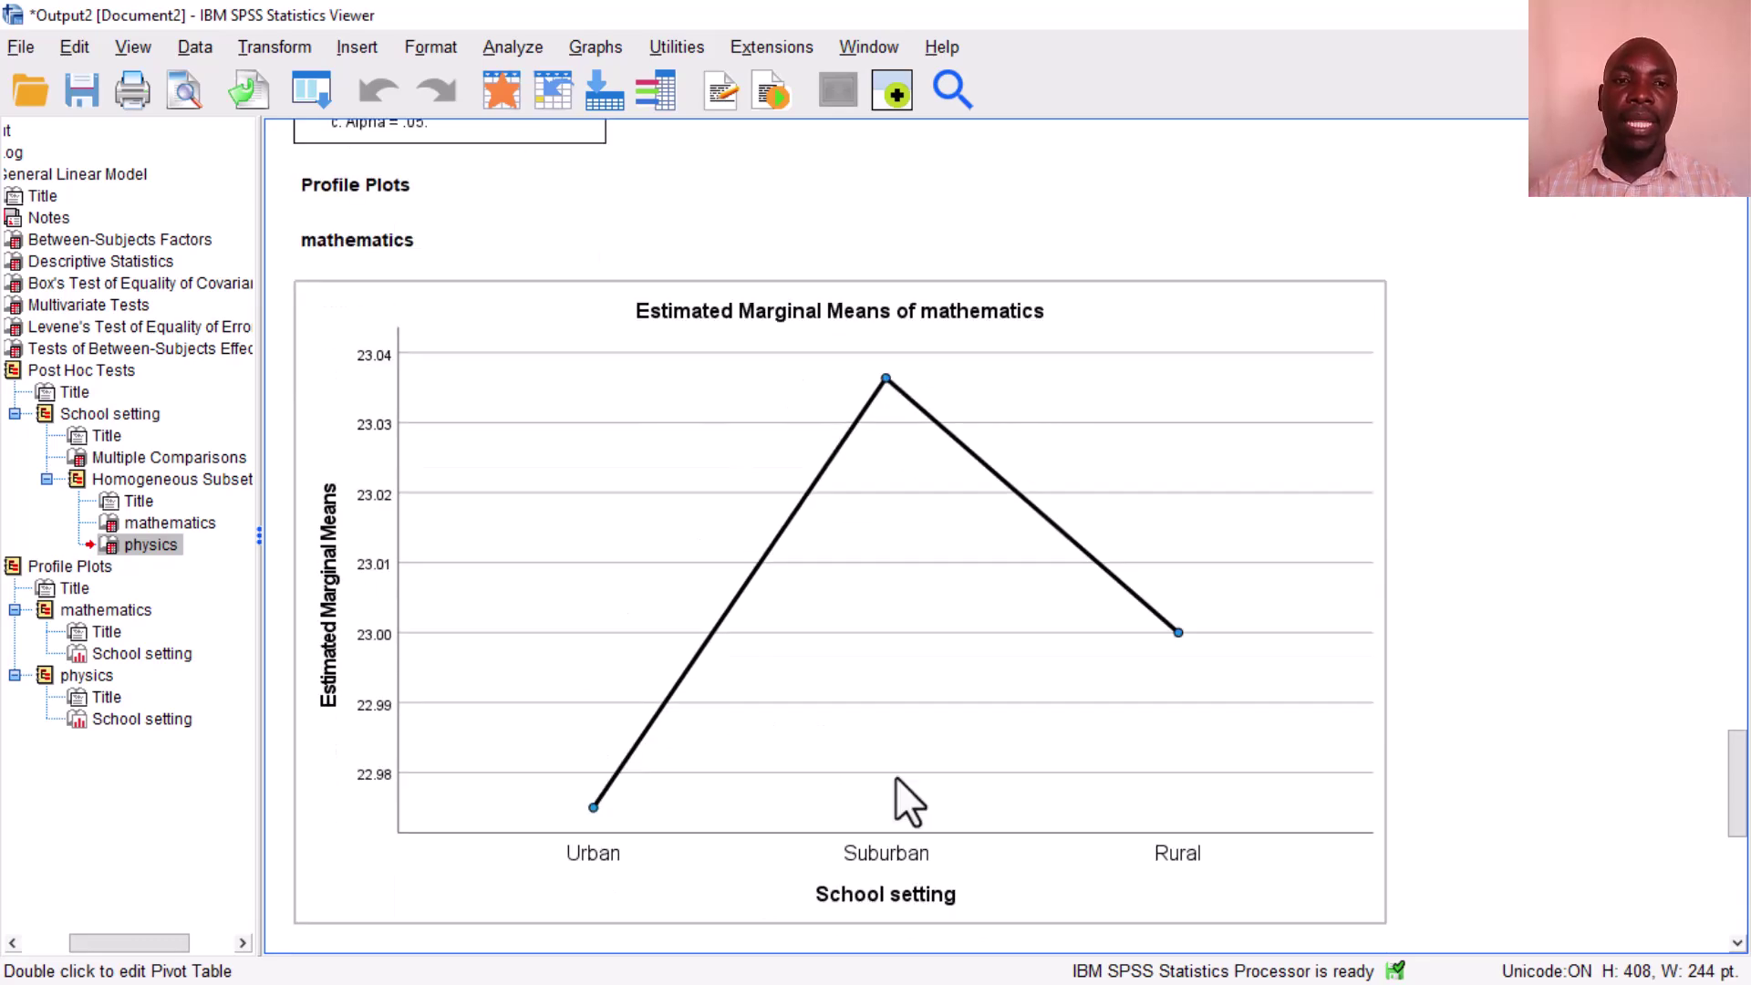
{"action": "scroll", "coordinate": [571, 457], "scroll_direction": "down", "scroll_amount": 3}
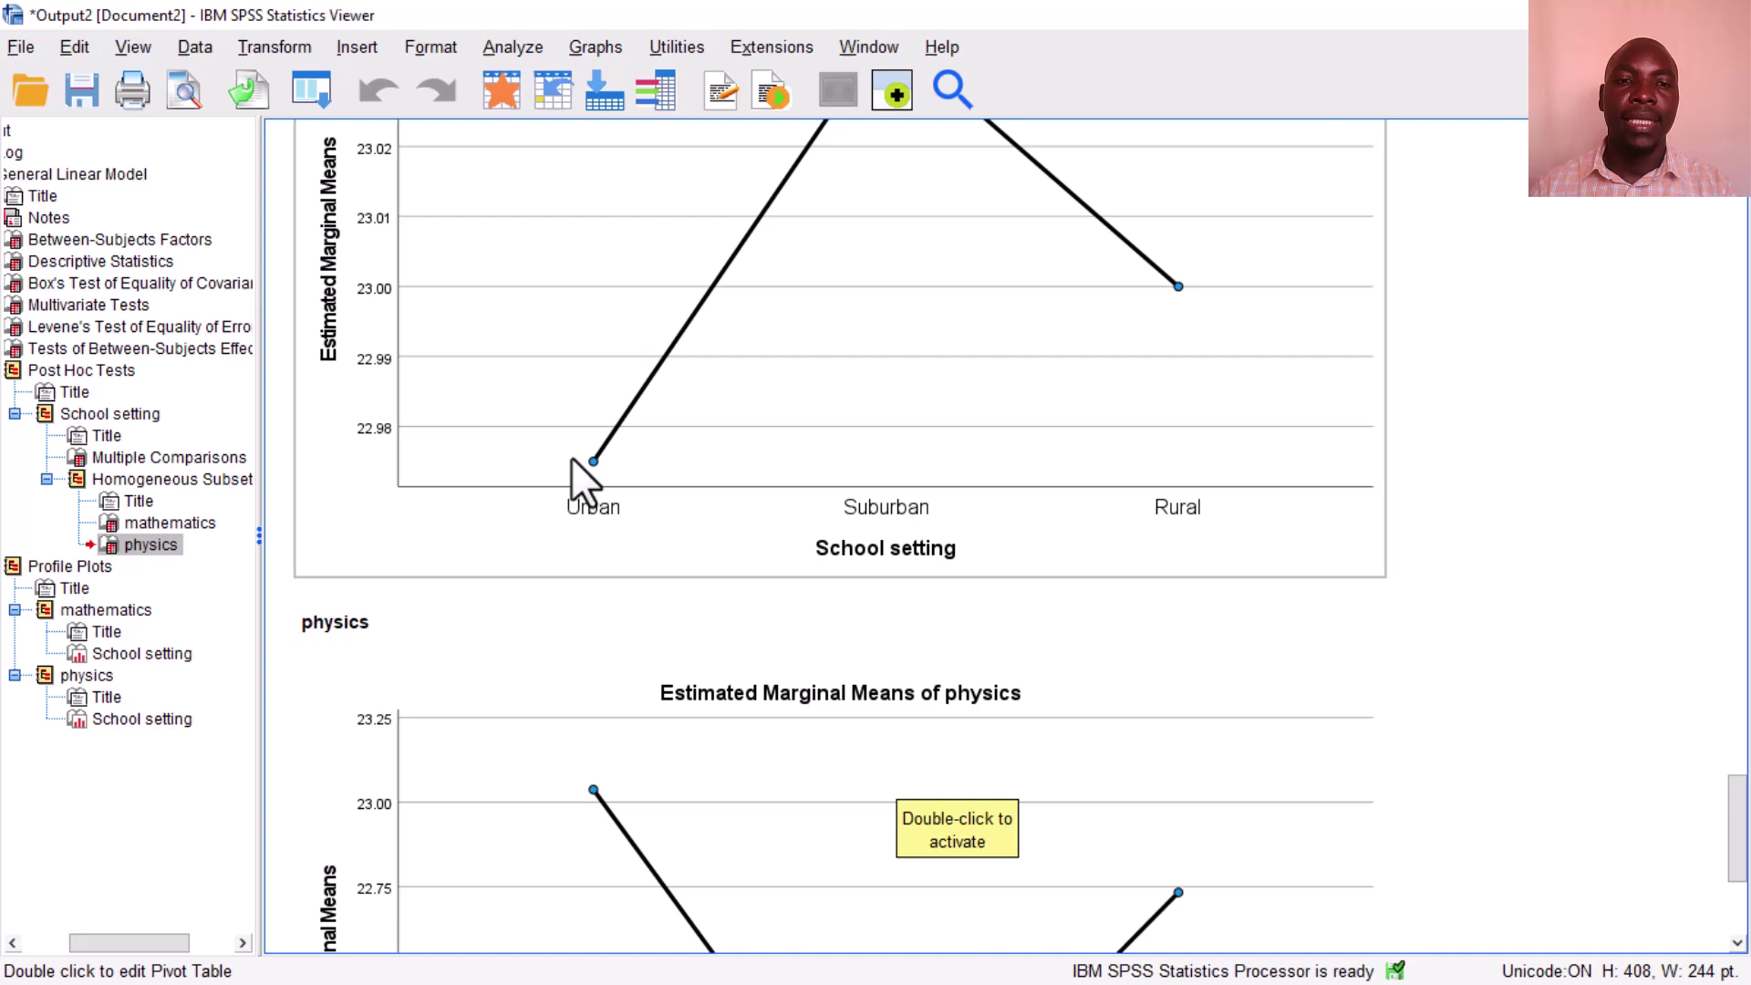
{"action": "left_click", "coordinate": [520, 627]}
{"action": "scroll", "coordinate": [645, 688], "scroll_direction": "down", "scroll_amount": 2}
{"action": "scroll", "coordinate": [737, 707], "scroll_direction": "down", "scroll_amount": 2}
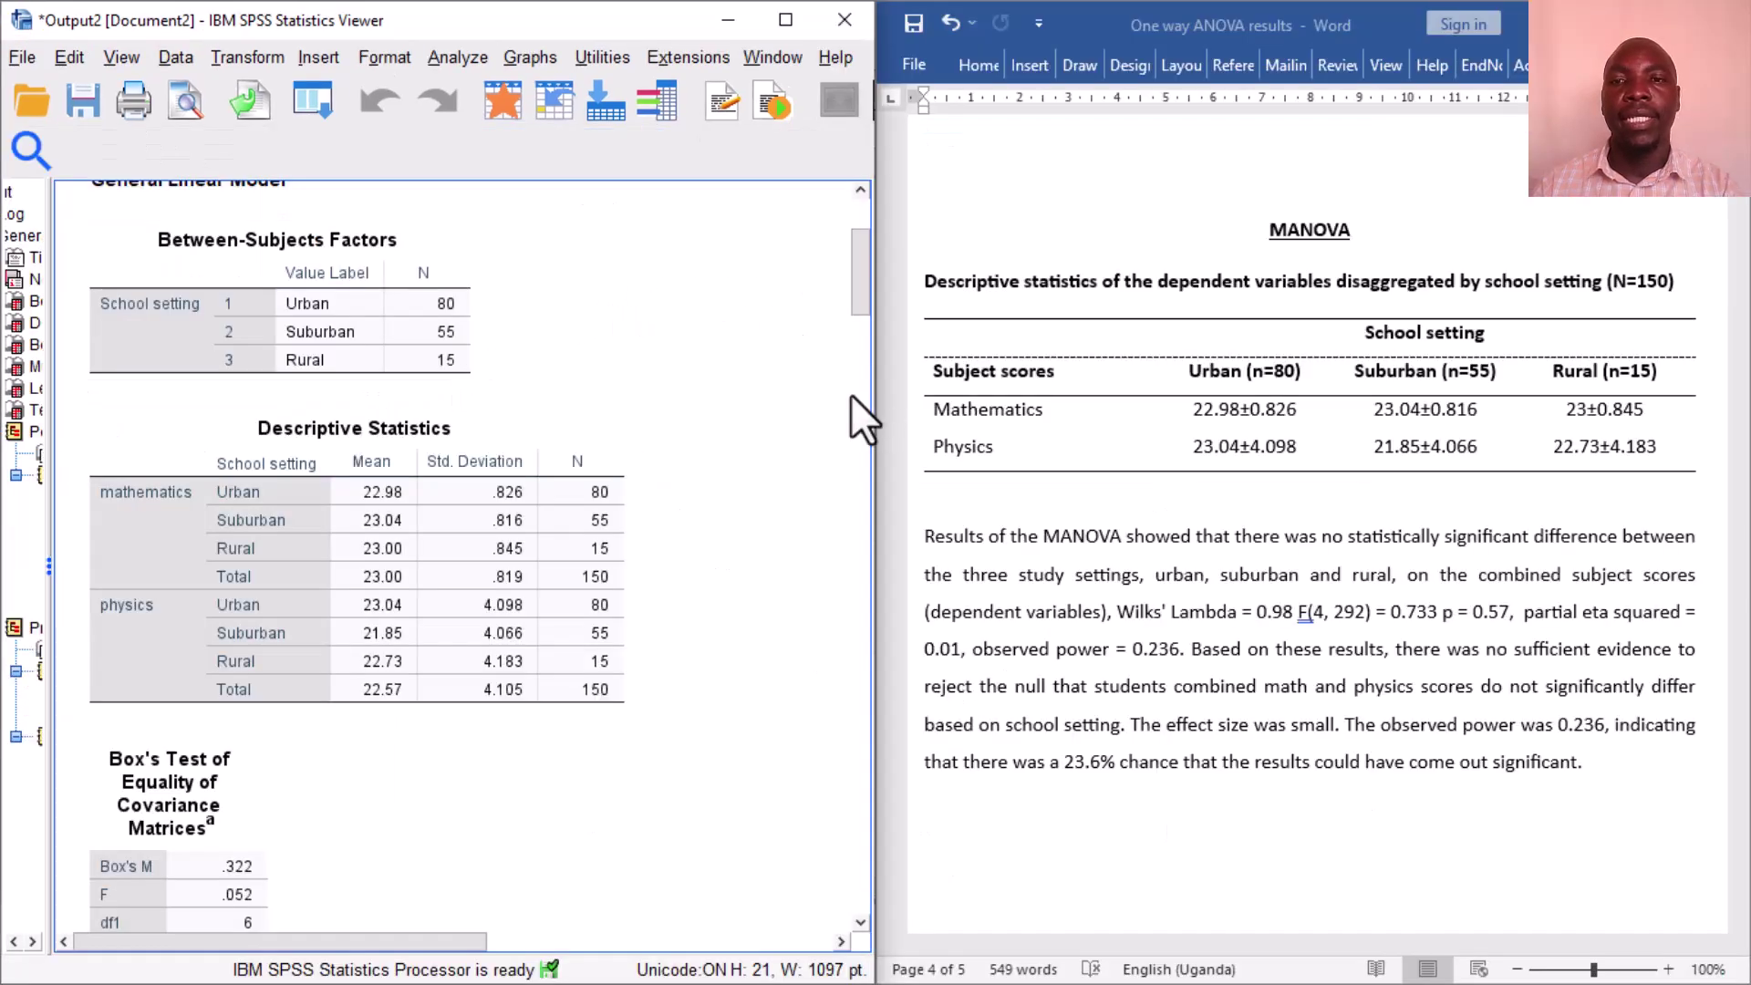
Step: Switch to the Word report and compare its descriptive statistics table with the SPSS output, reading the MANOVA results paragraph below it
{"action": "left_click", "coordinate": [1129, 415]}
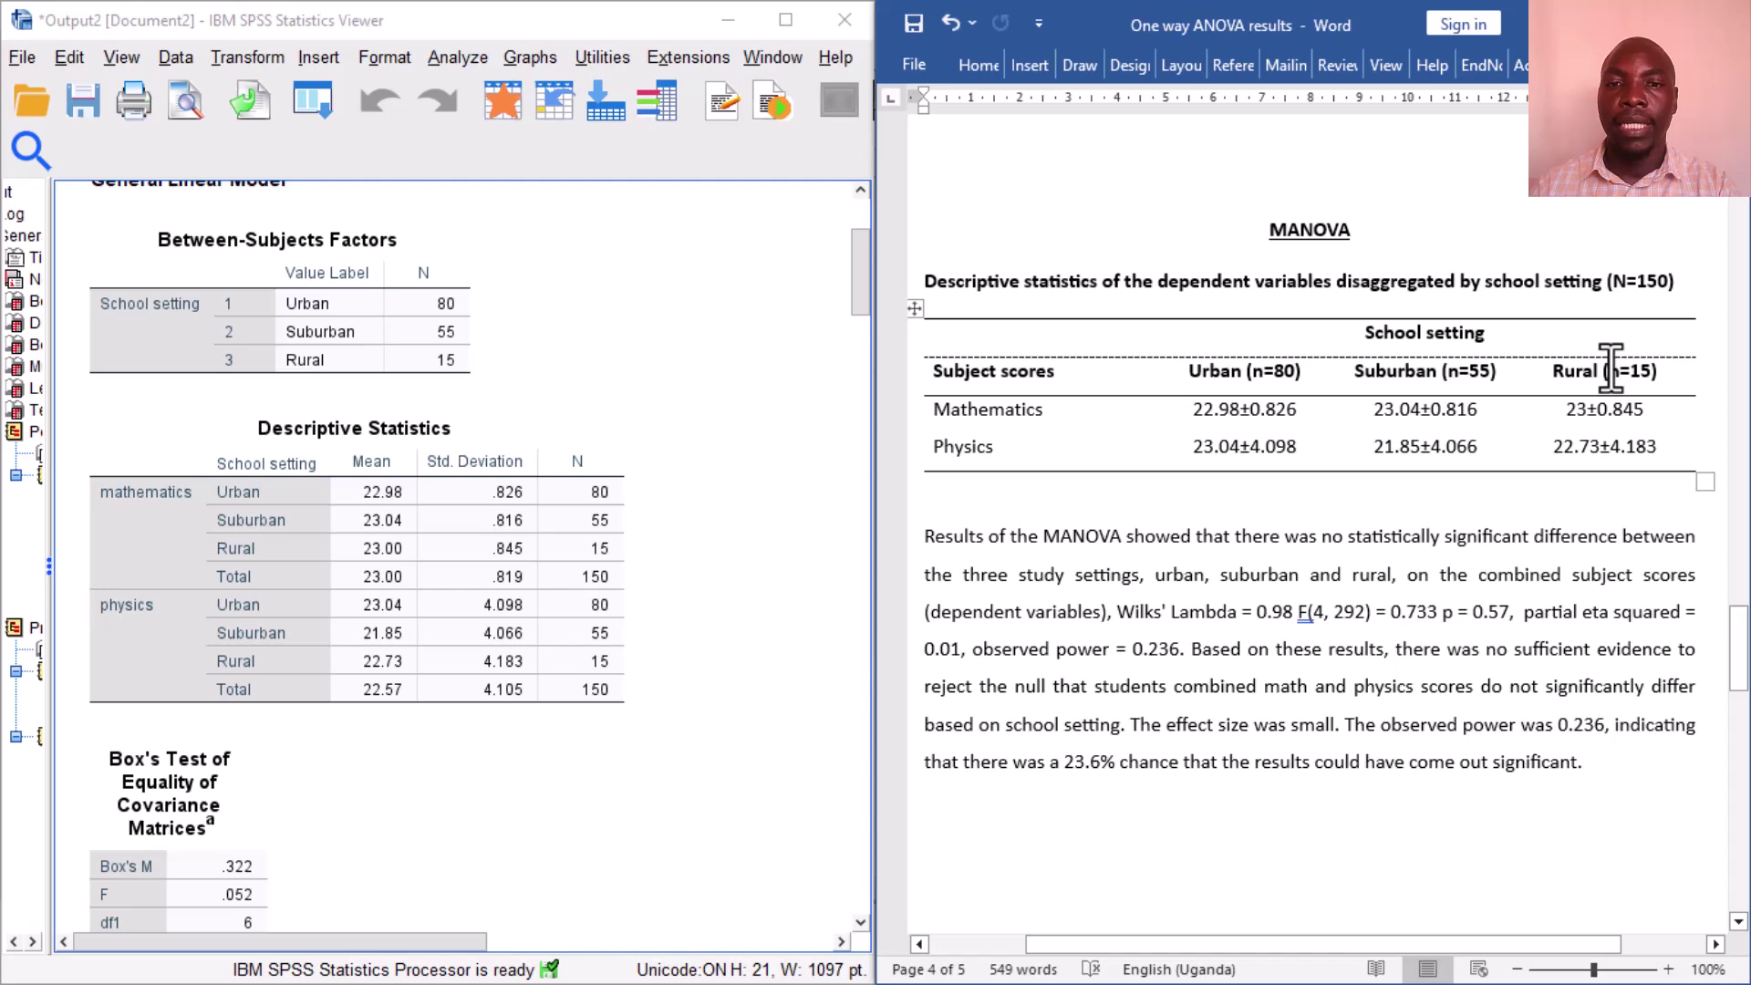
{"action": "scroll", "coordinate": [1035, 490], "scroll_direction": "down", "scroll_amount": 1}
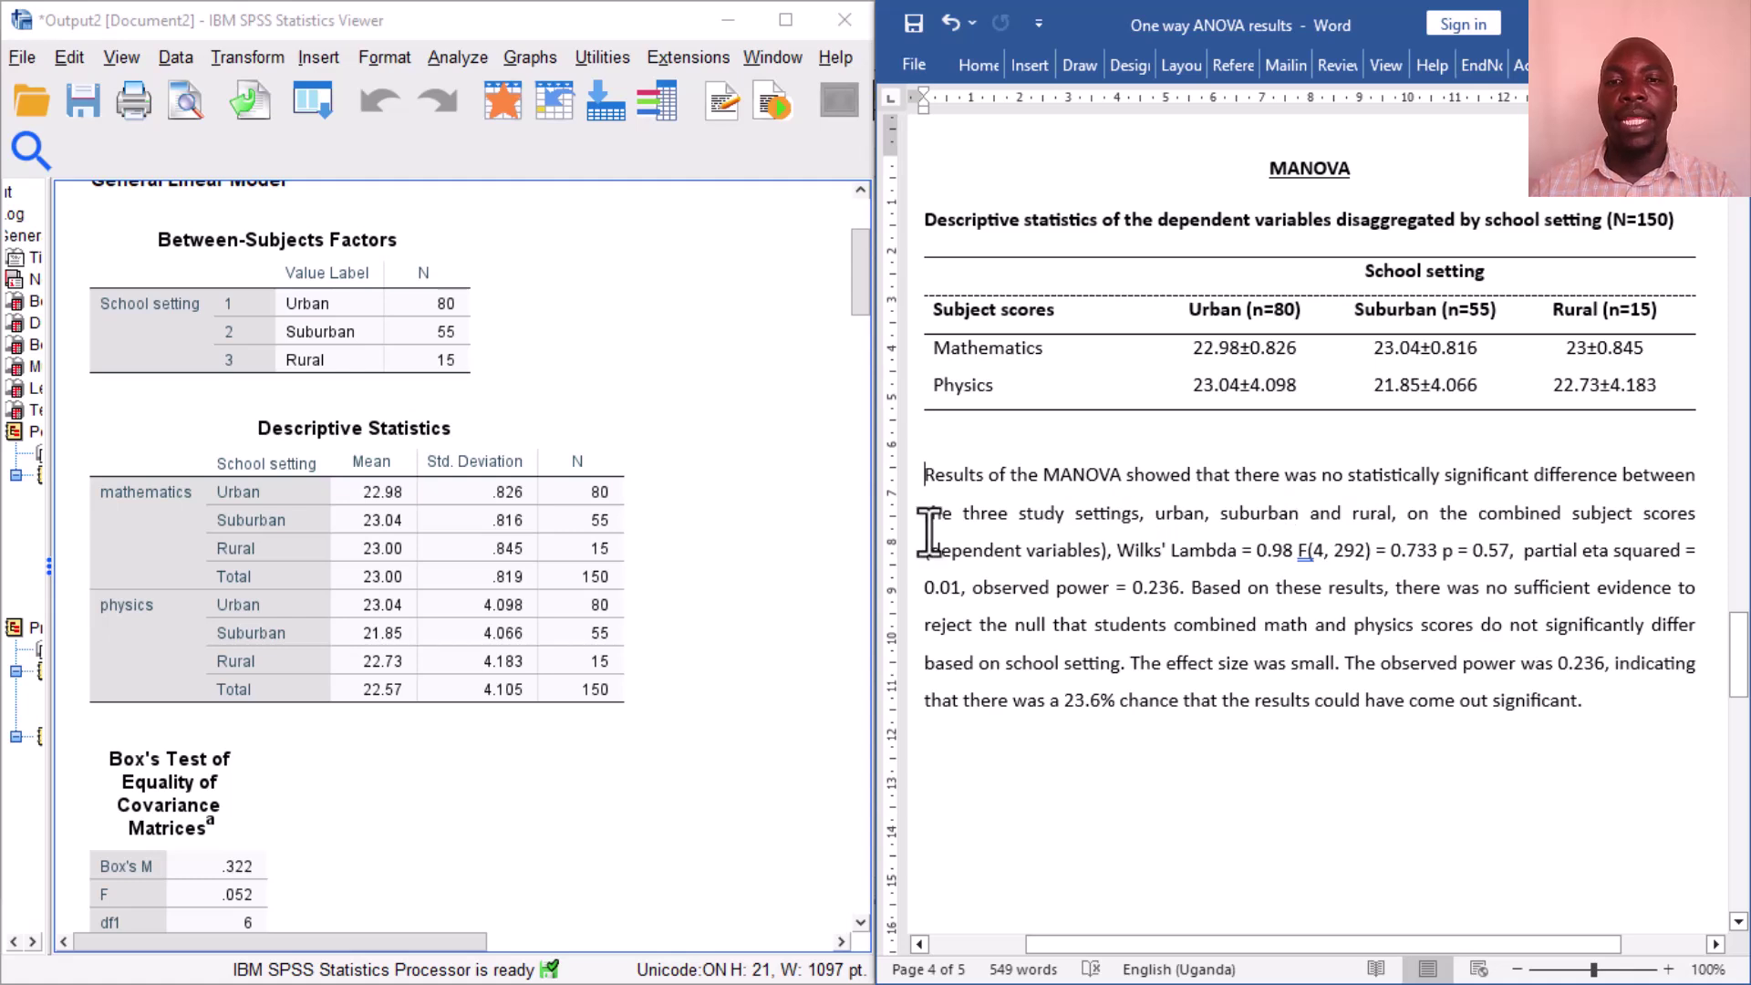
{"action": "left_click", "coordinate": [1104, 512]}
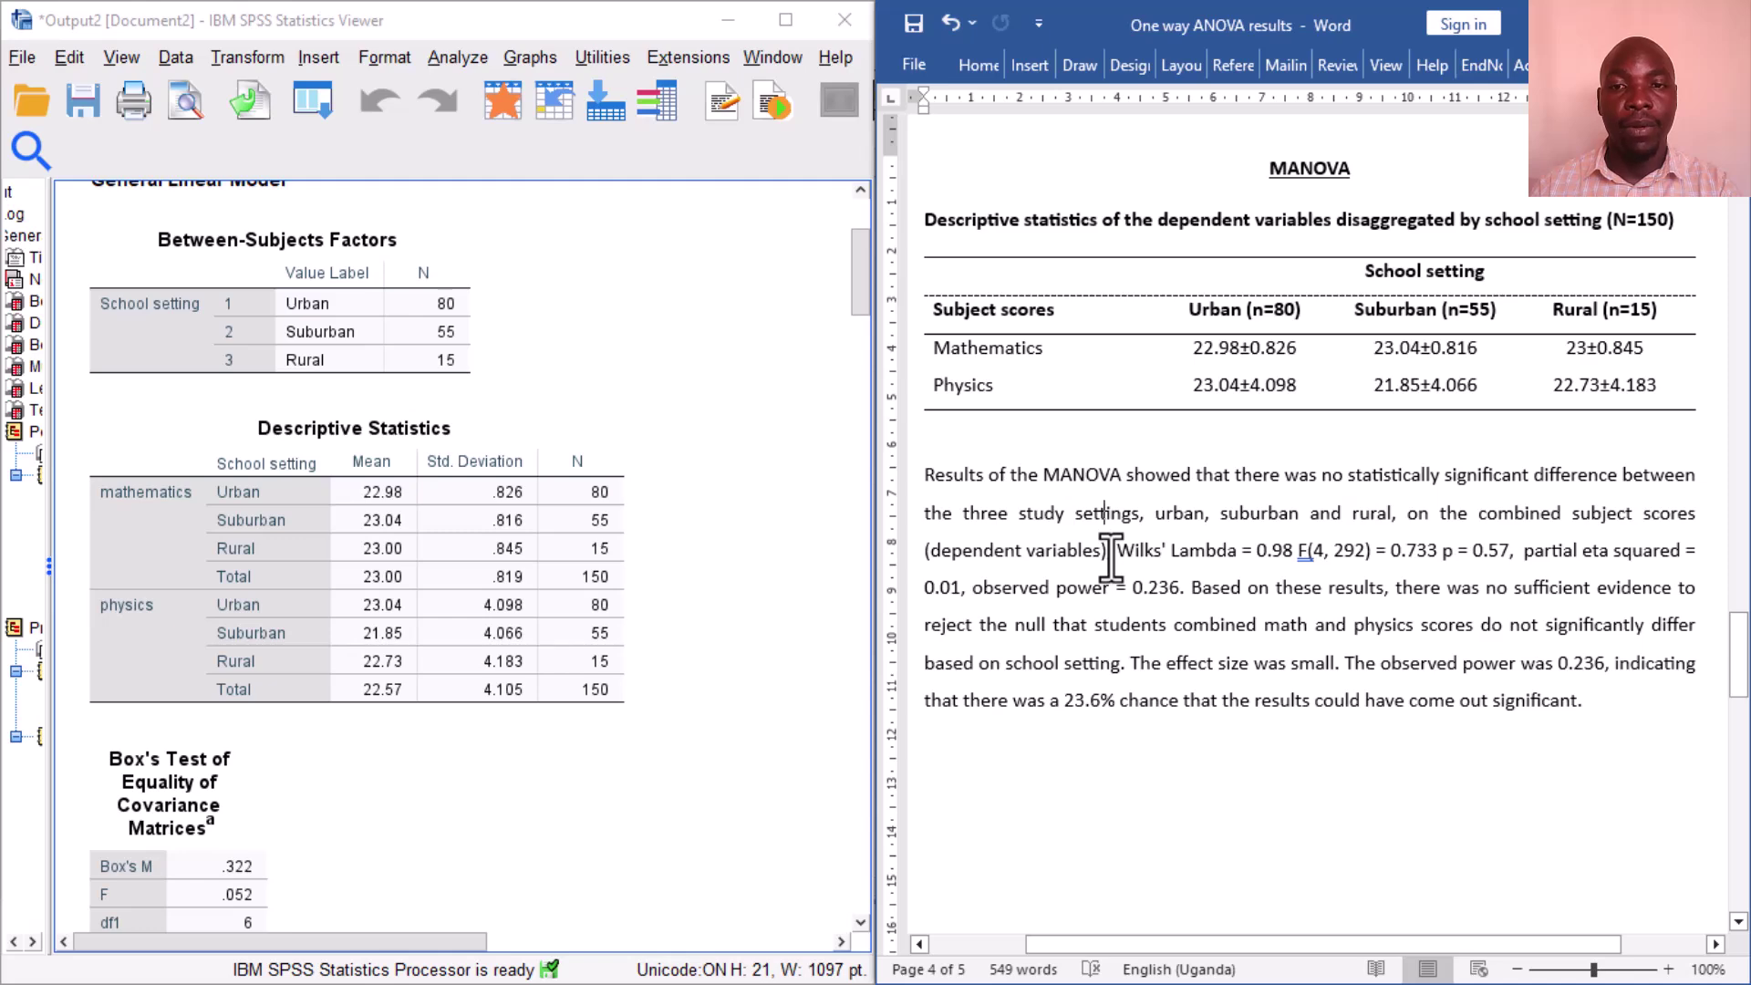
Step: Match the Wilks' Lambda row for school_setting in the SPSS Multivariate Tests table, from value to observed power, with the Word report's results paragraph
{"action": "left_click", "coordinate": [469, 669]}
{"action": "scroll", "coordinate": [460, 661], "scroll_direction": "down", "scroll_amount": 5}
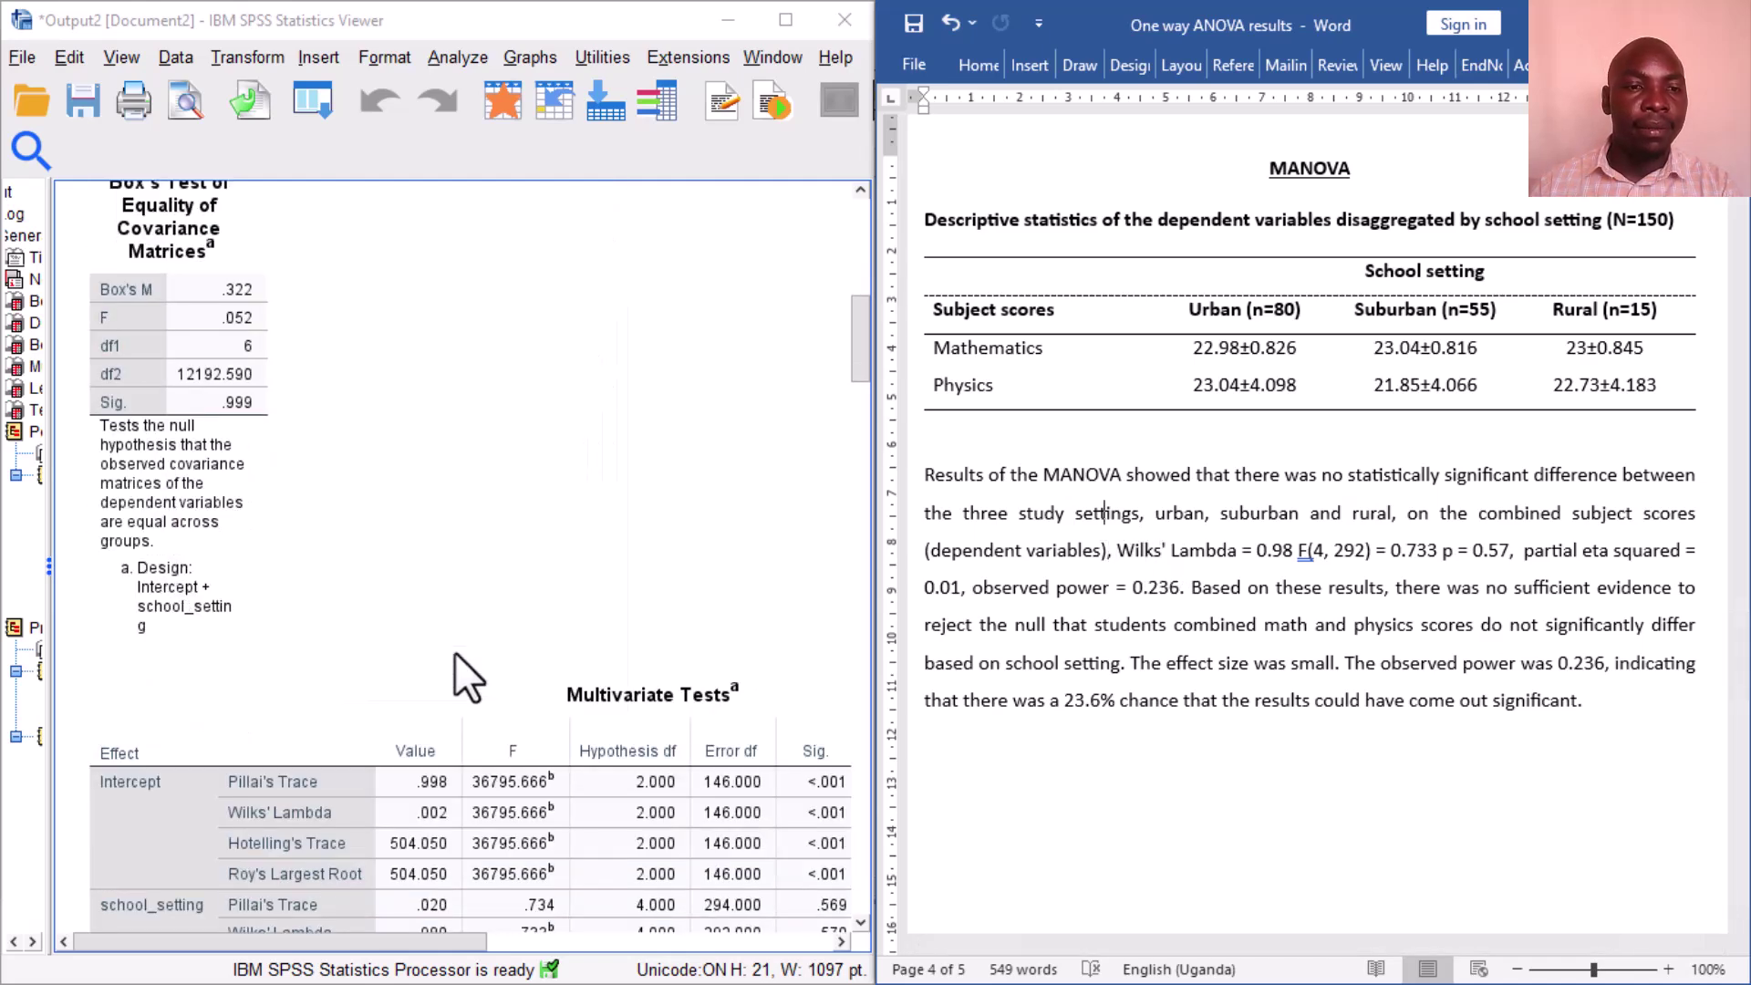
{"action": "scroll", "coordinate": [454, 653], "scroll_direction": "down", "scroll_amount": 3}
{"action": "left_click", "coordinate": [454, 651]}
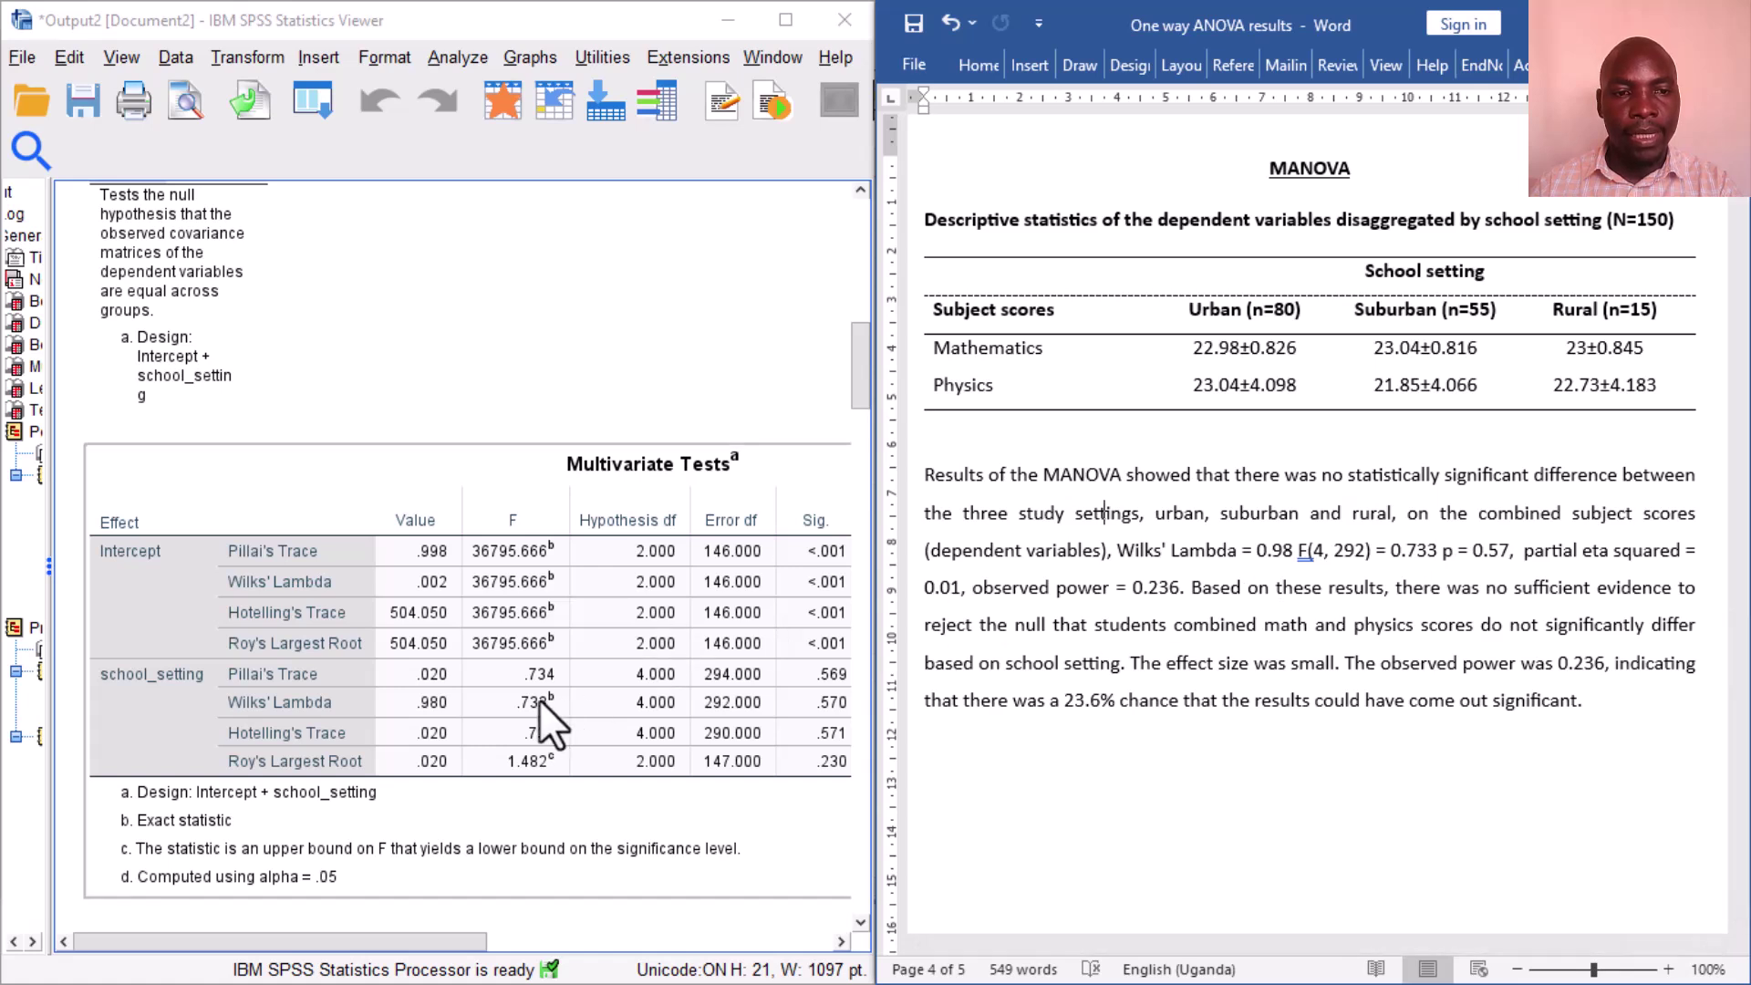
{"action": "left_click", "coordinate": [1445, 561]}
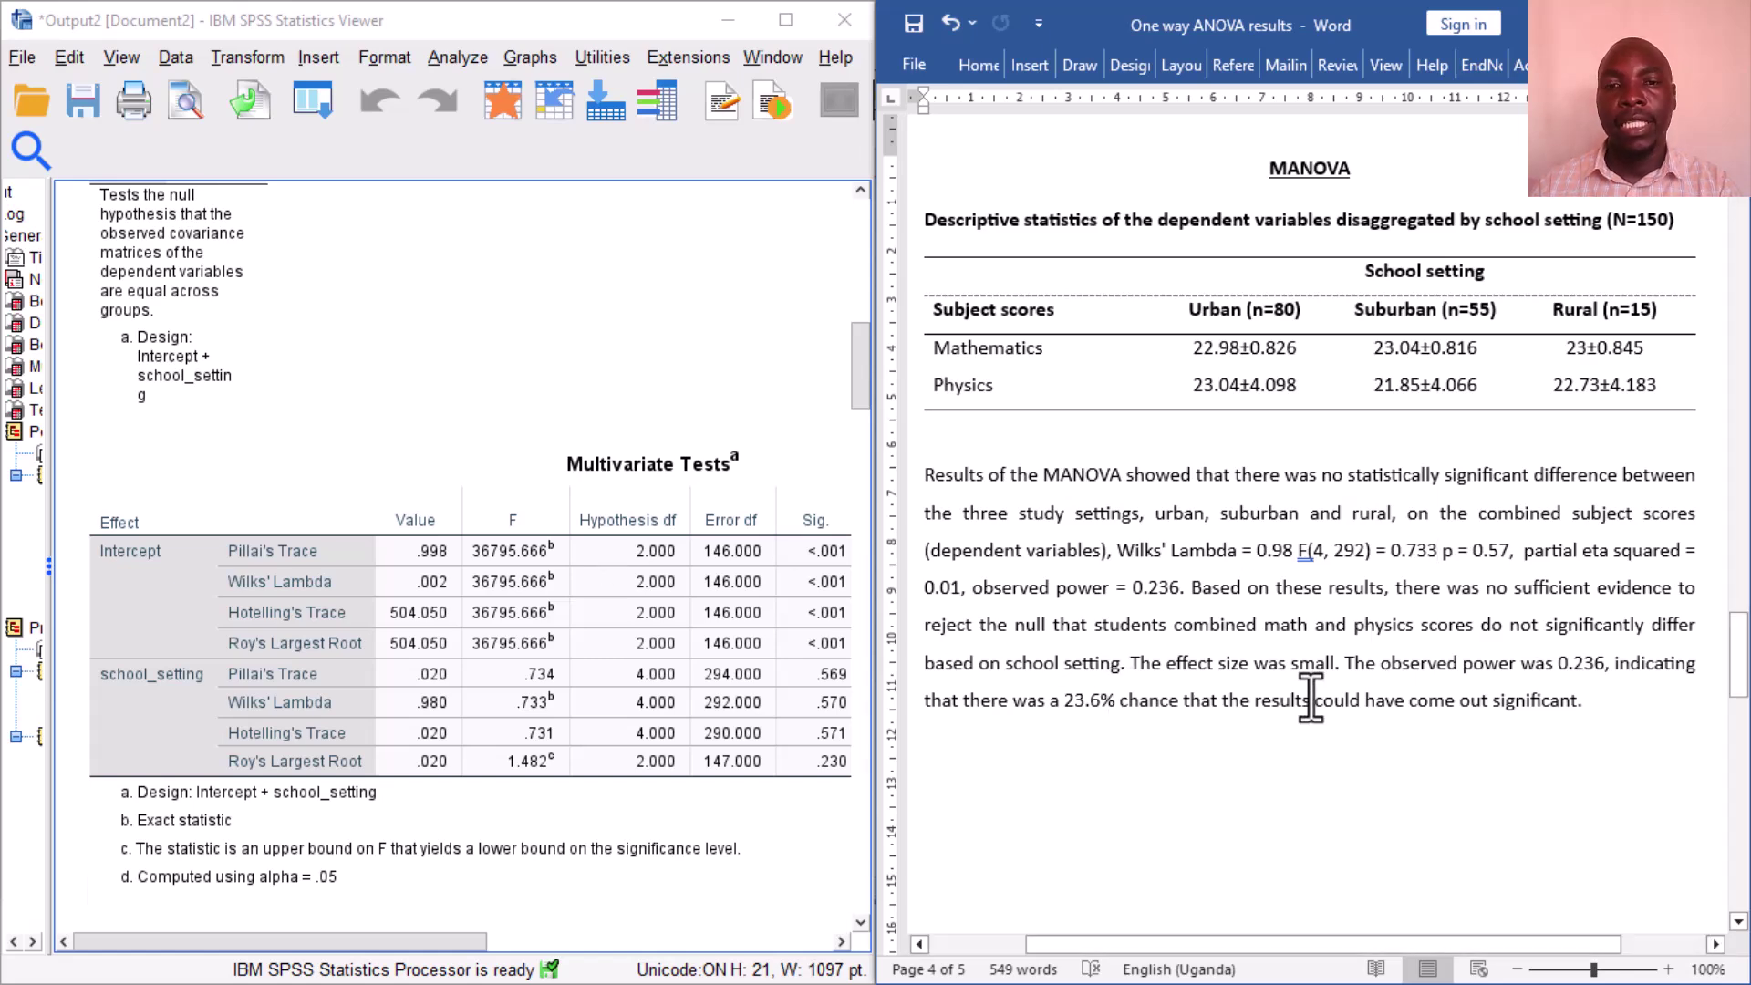
{"action": "left_click", "coordinate": [695, 834]}
{"action": "scroll", "coordinate": [684, 529], "scroll_direction": "right", "scroll_amount": 3}
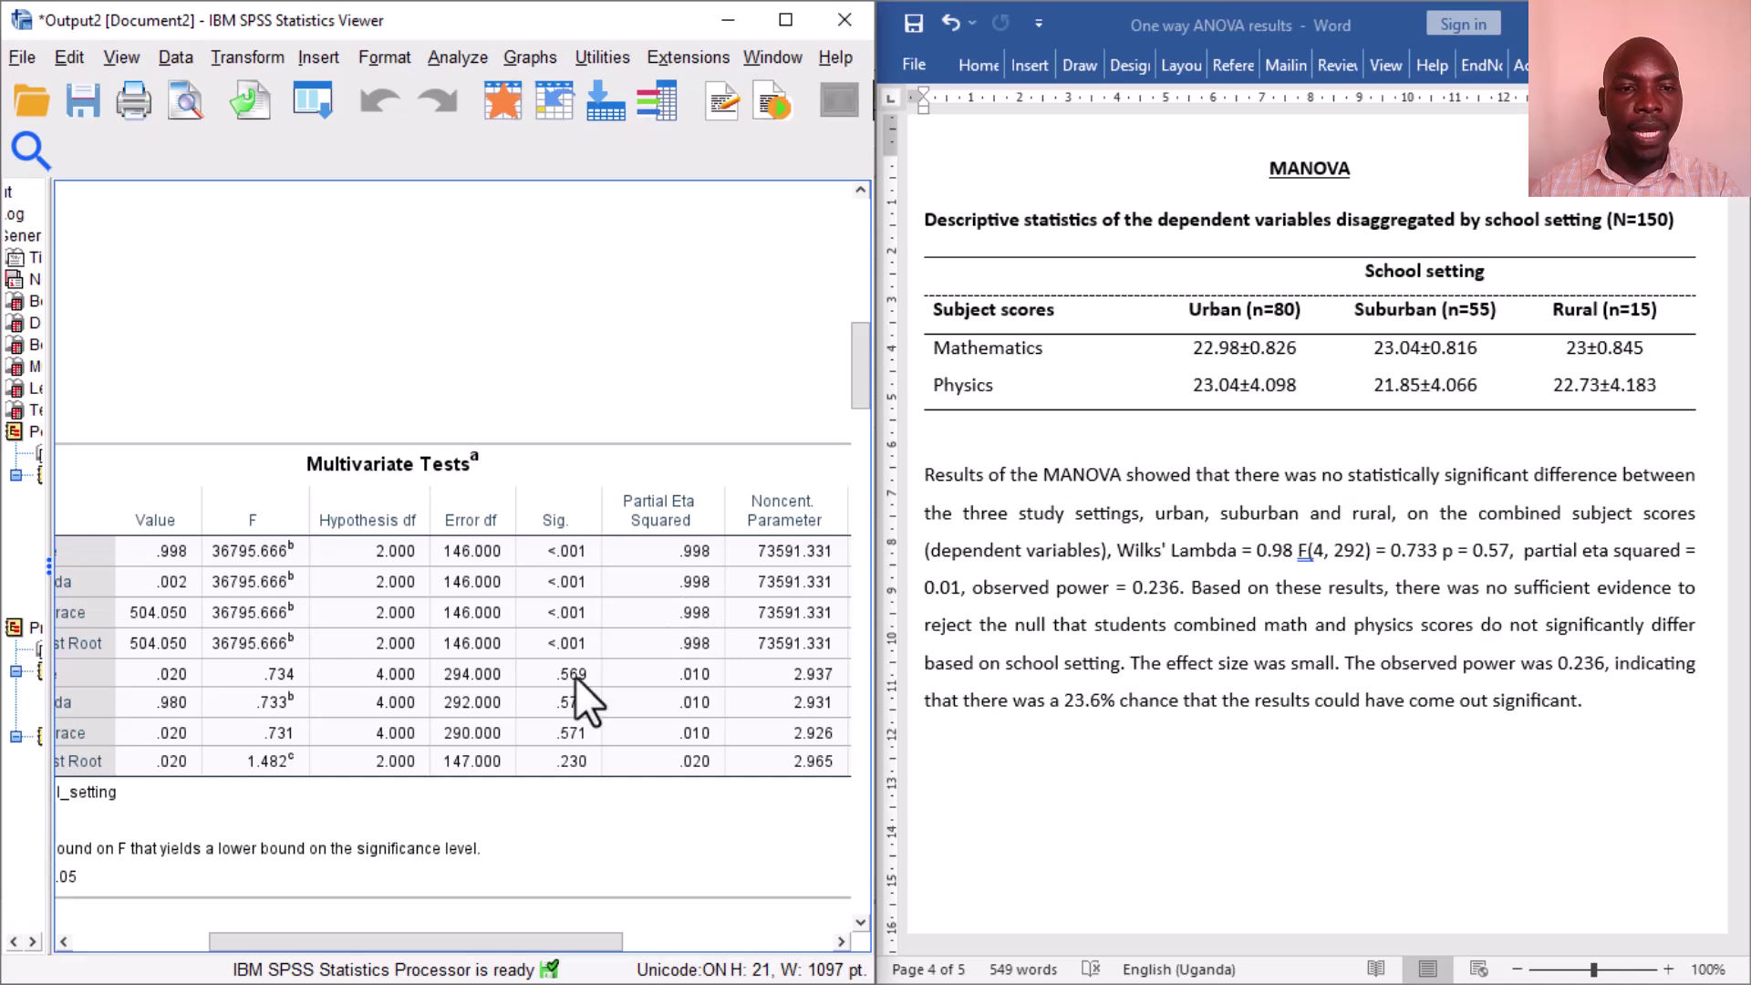
{"action": "scroll", "coordinate": [170, 693], "scroll_direction": "left", "scroll_amount": 1}
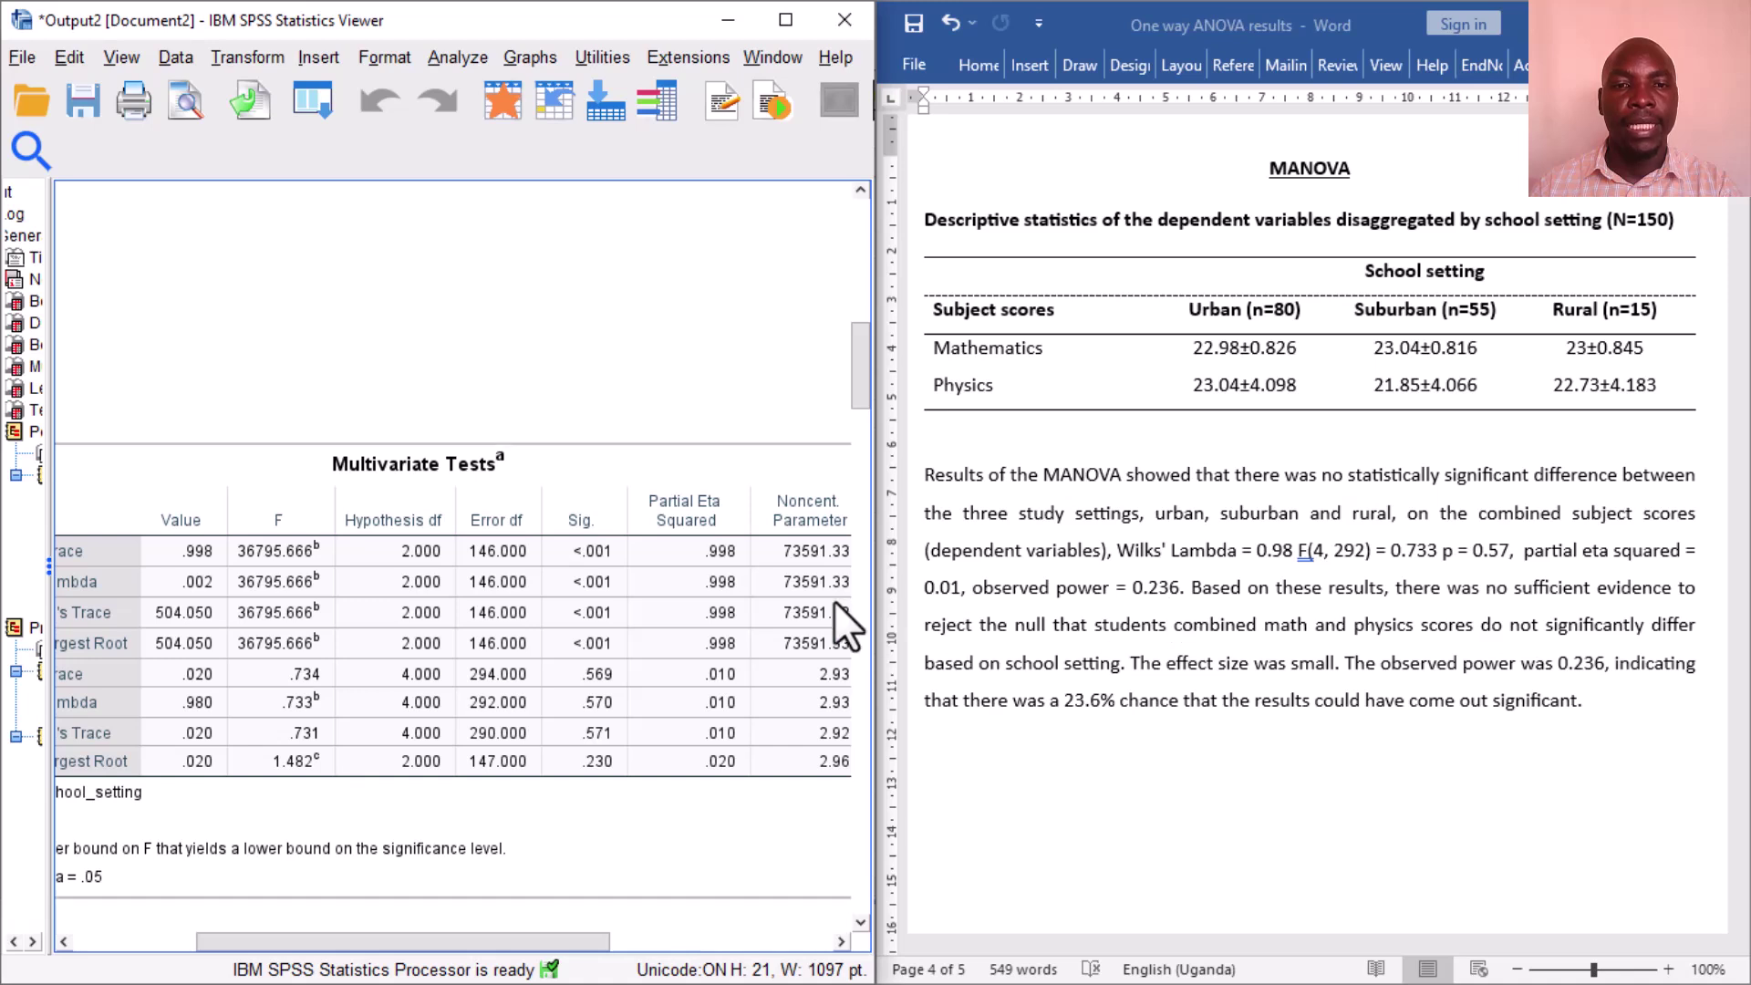
{"action": "scroll", "coordinate": [833, 600], "scroll_direction": "right", "scroll_amount": 5}
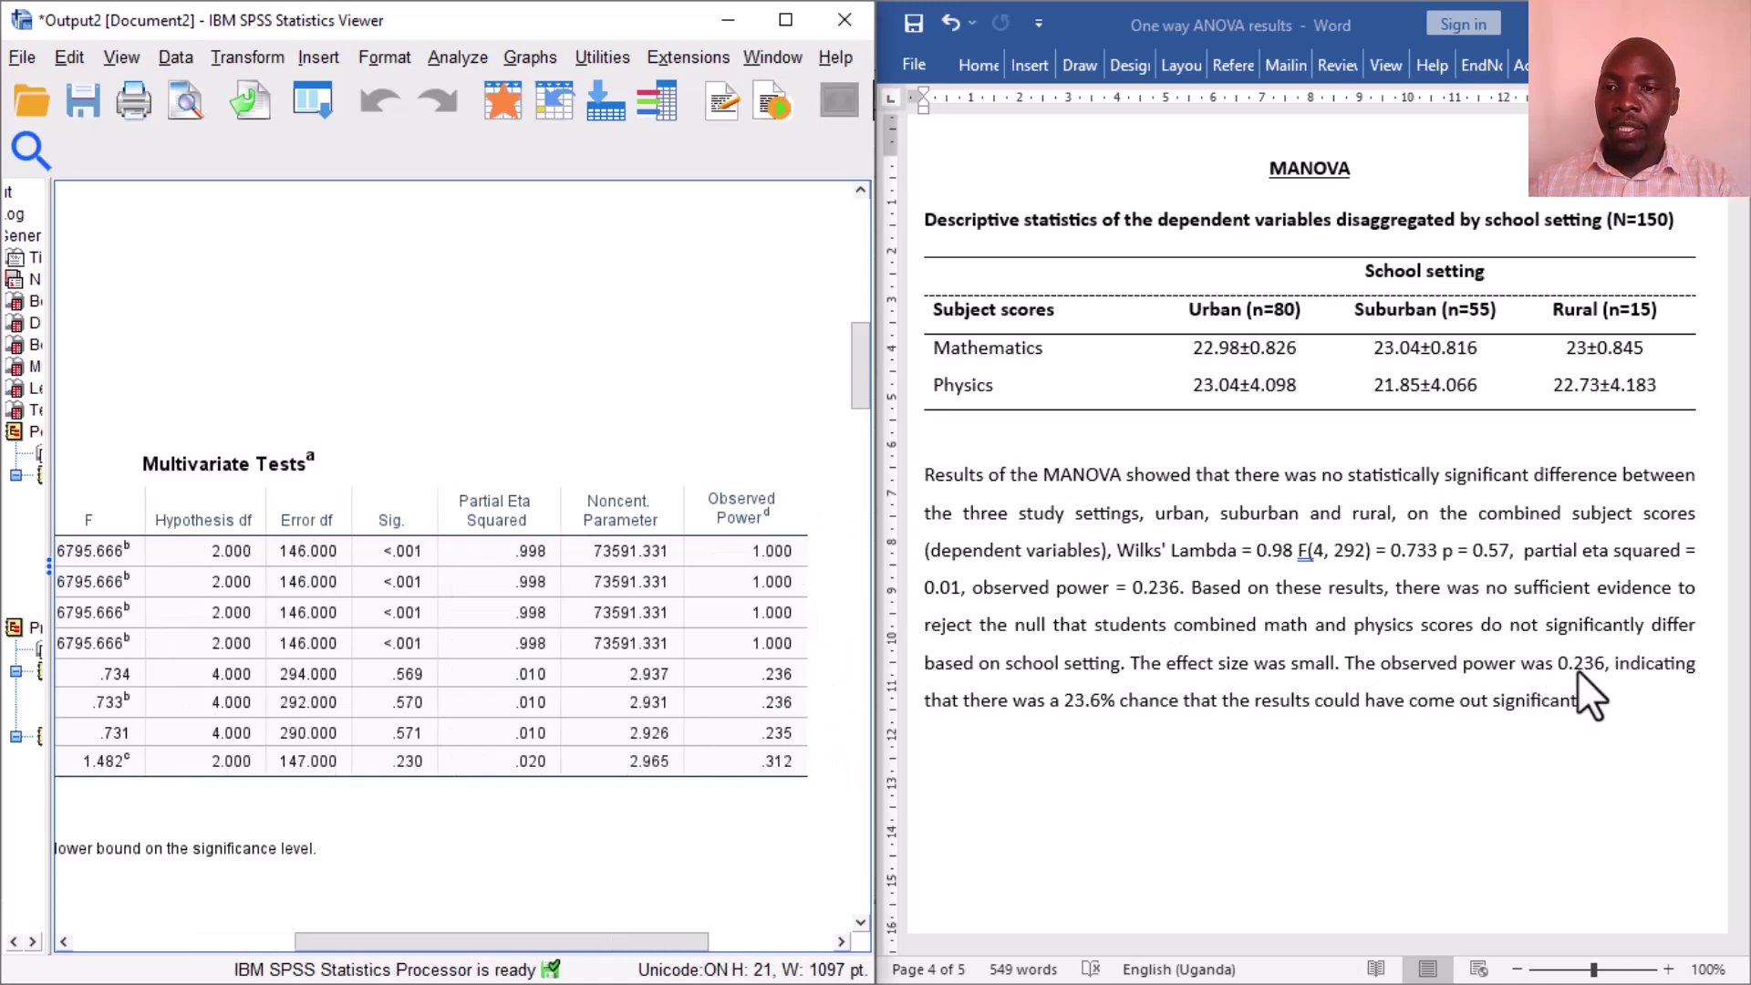